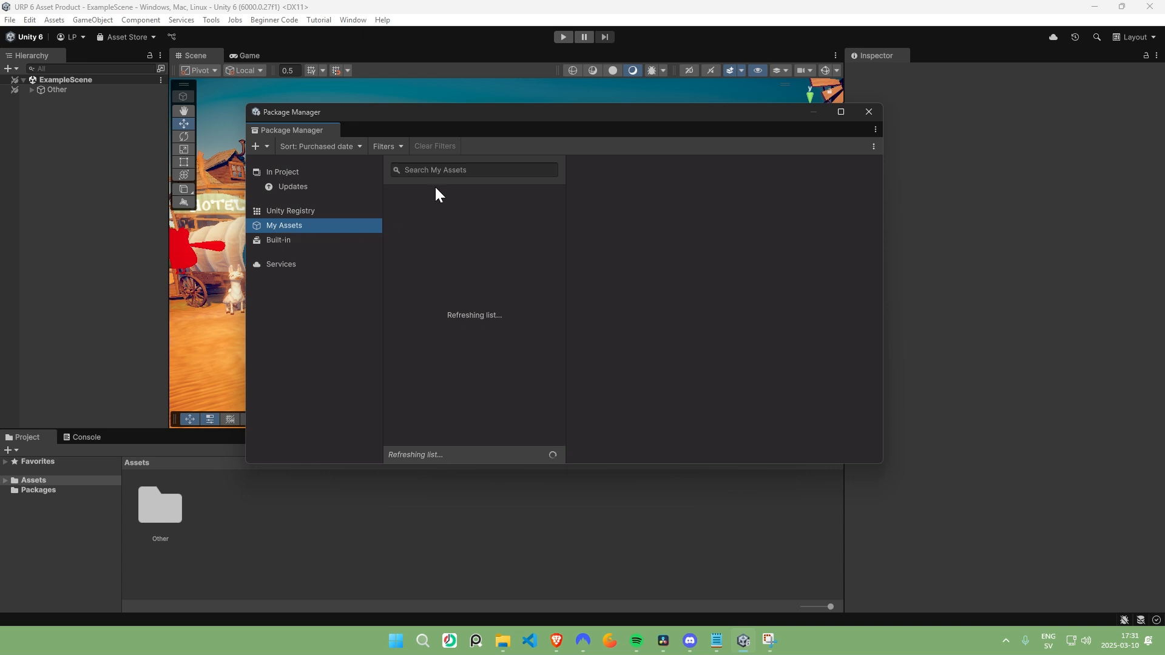
Search My Assets for Cartoon FX Pack and download its available update
click(454, 171)
text(Ca)
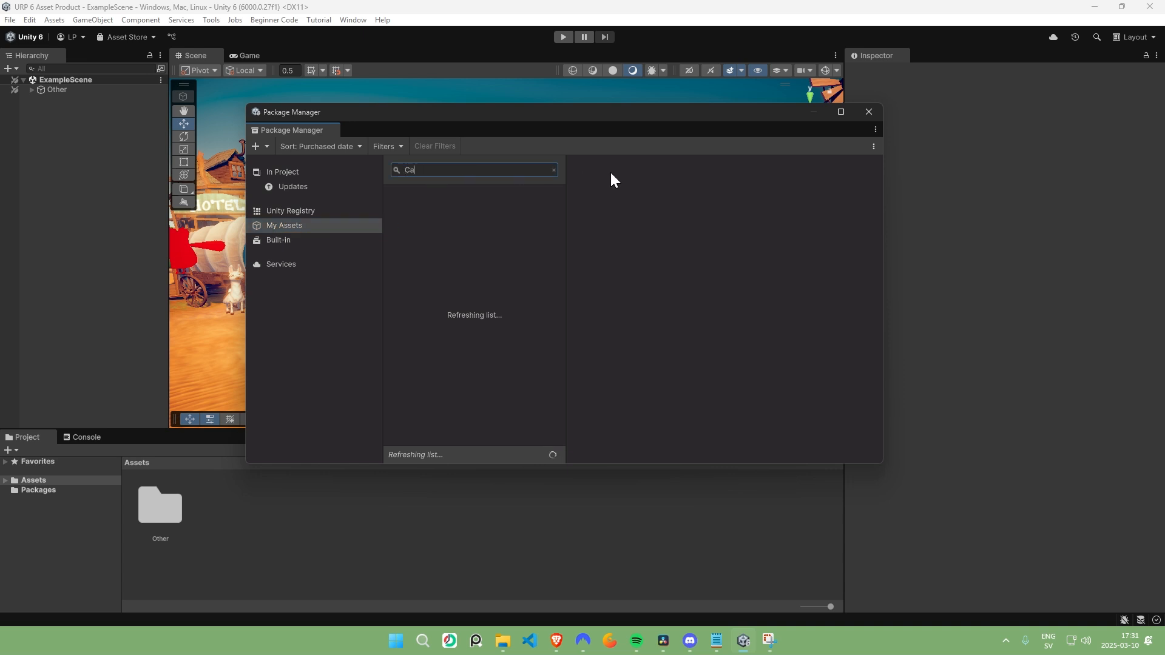
text(rtoon FX Pack)
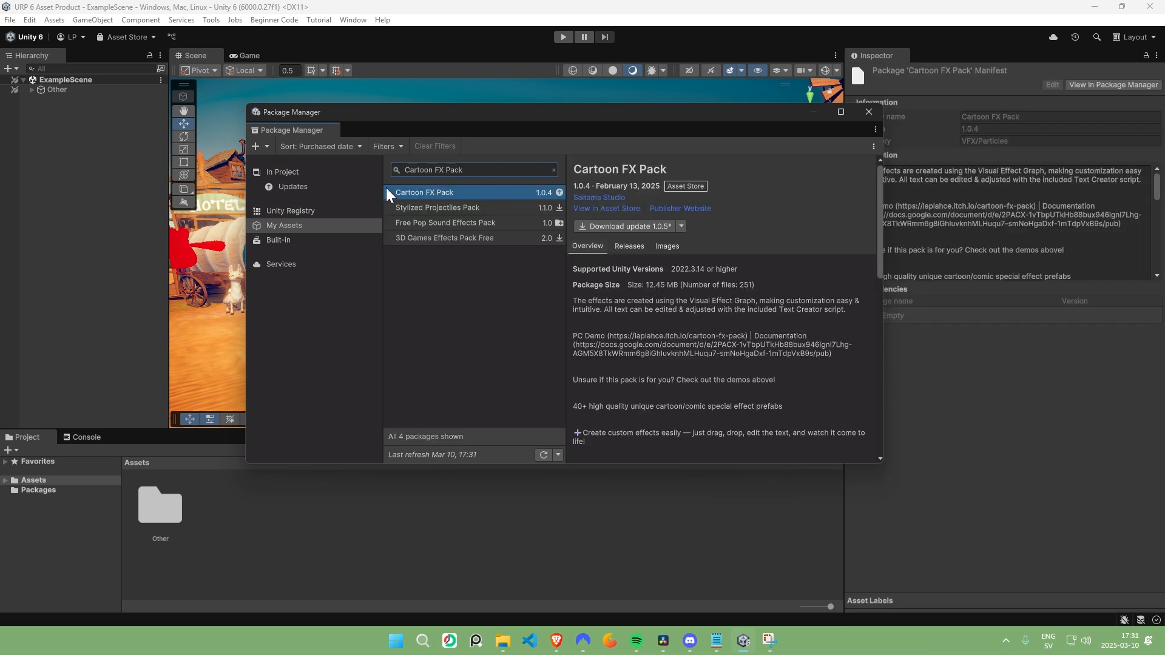
click(417, 198)
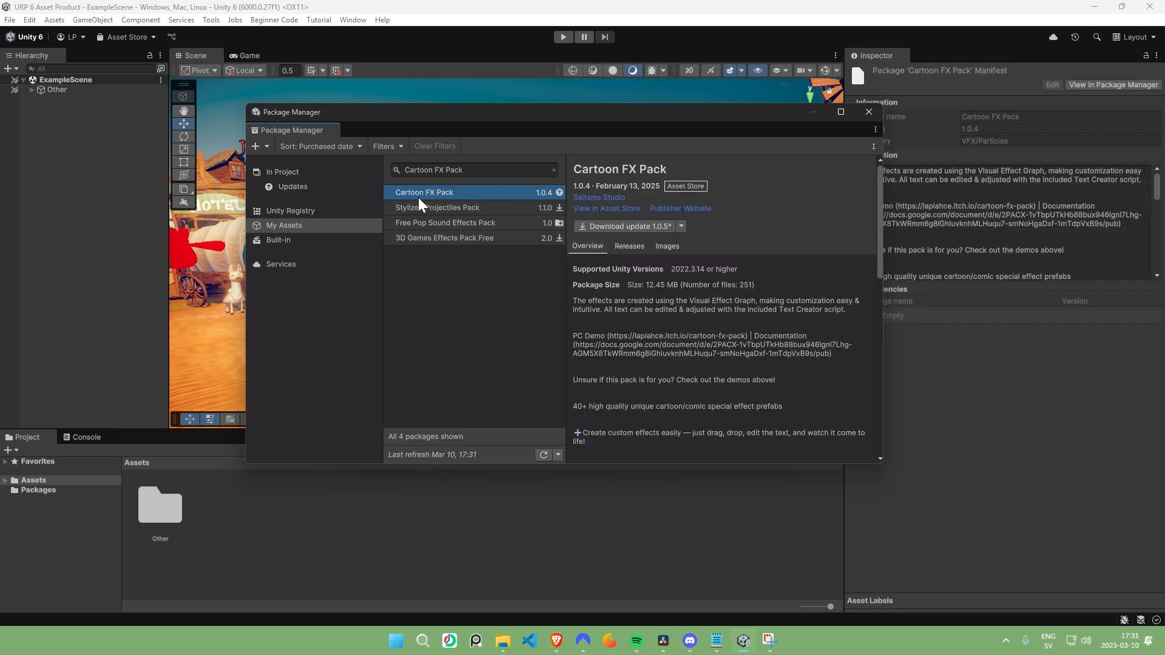
click(641, 227)
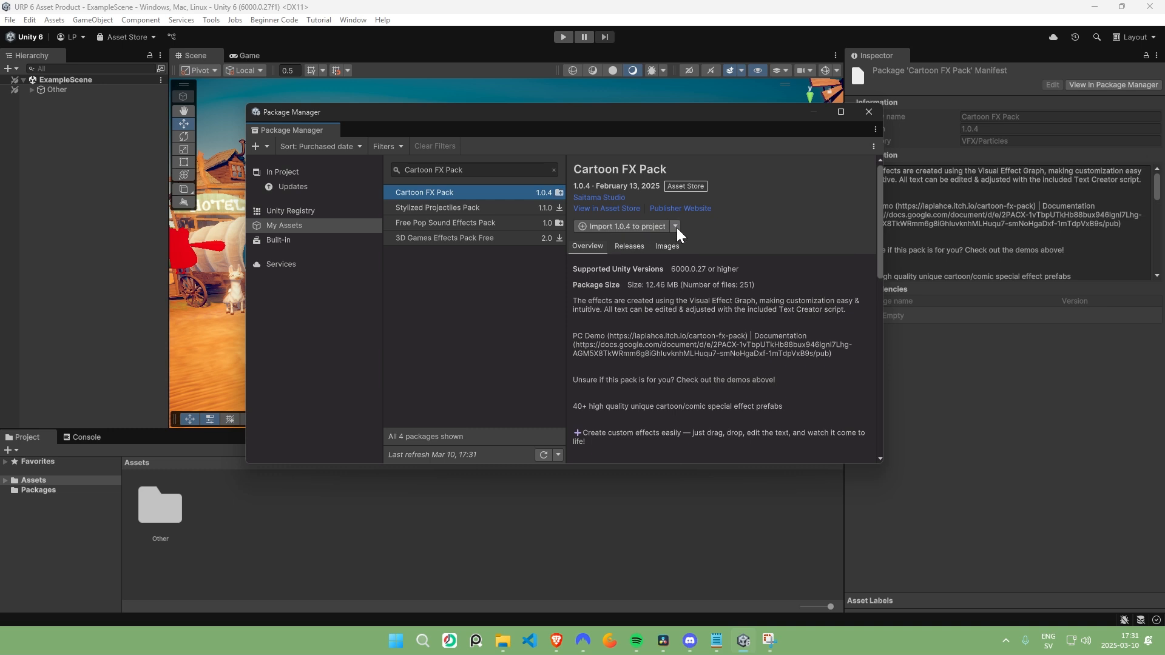
Import the complete Cartoon FX Pack into the project, installing its Shader Graph and Visual Effect Graph dependencies
click(642, 227)
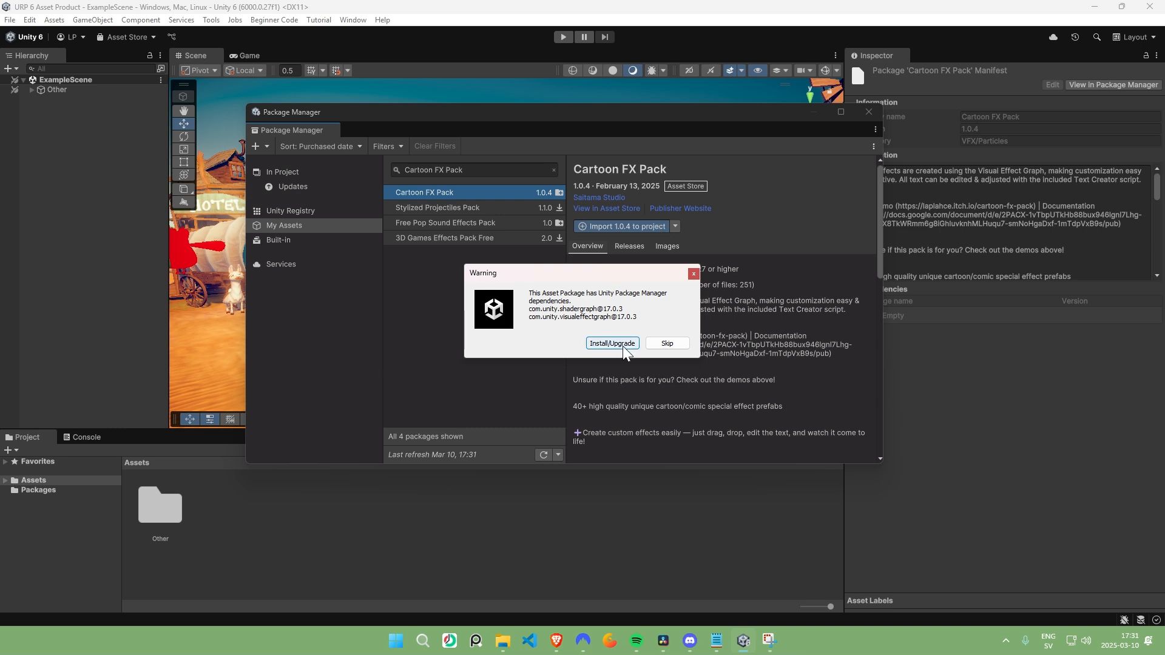
click(622, 344)
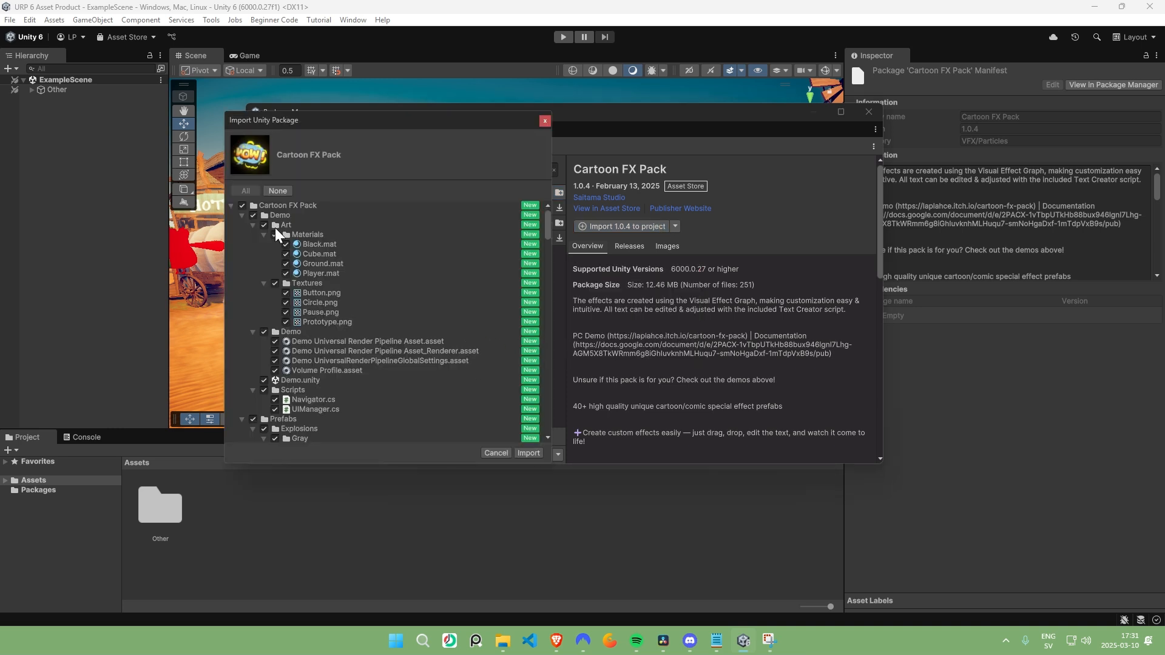
click(232, 206)
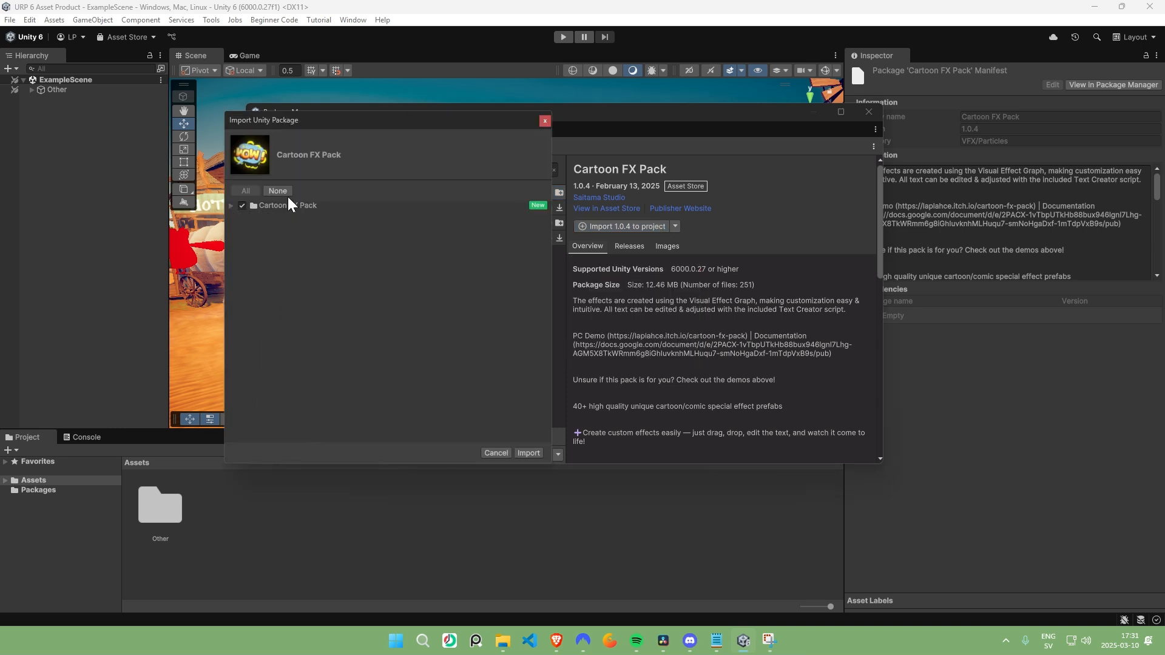
click(527, 454)
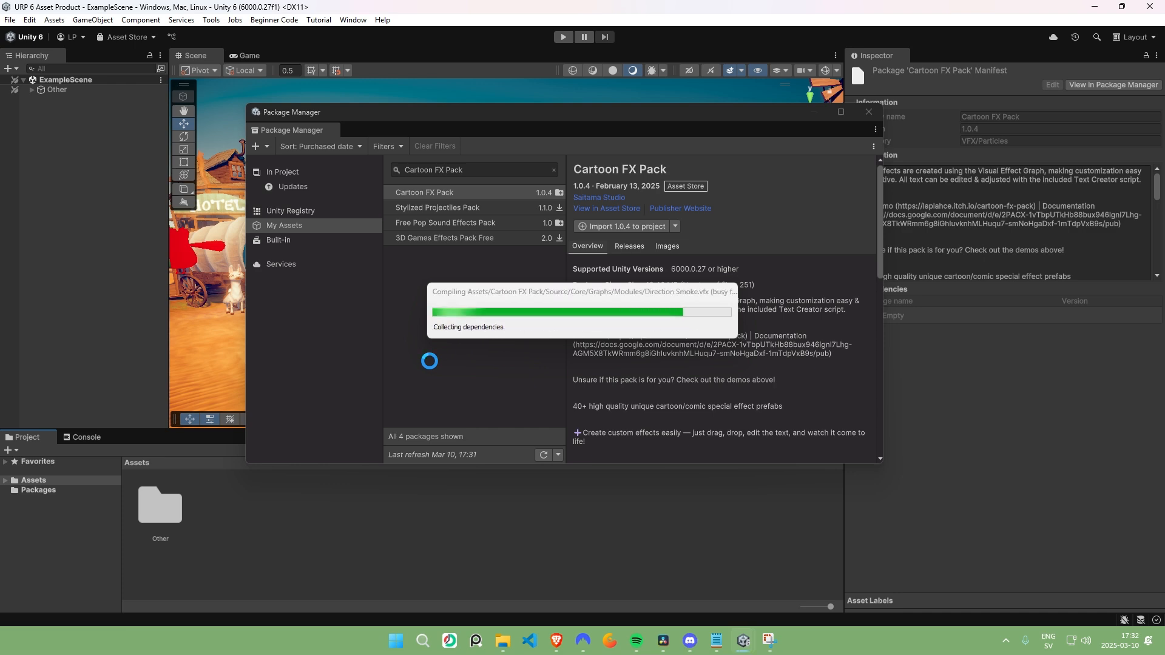
Open the Demo folder of Cartoon FX Pack and select its Demo scene asset for inspection
double_click(162, 501)
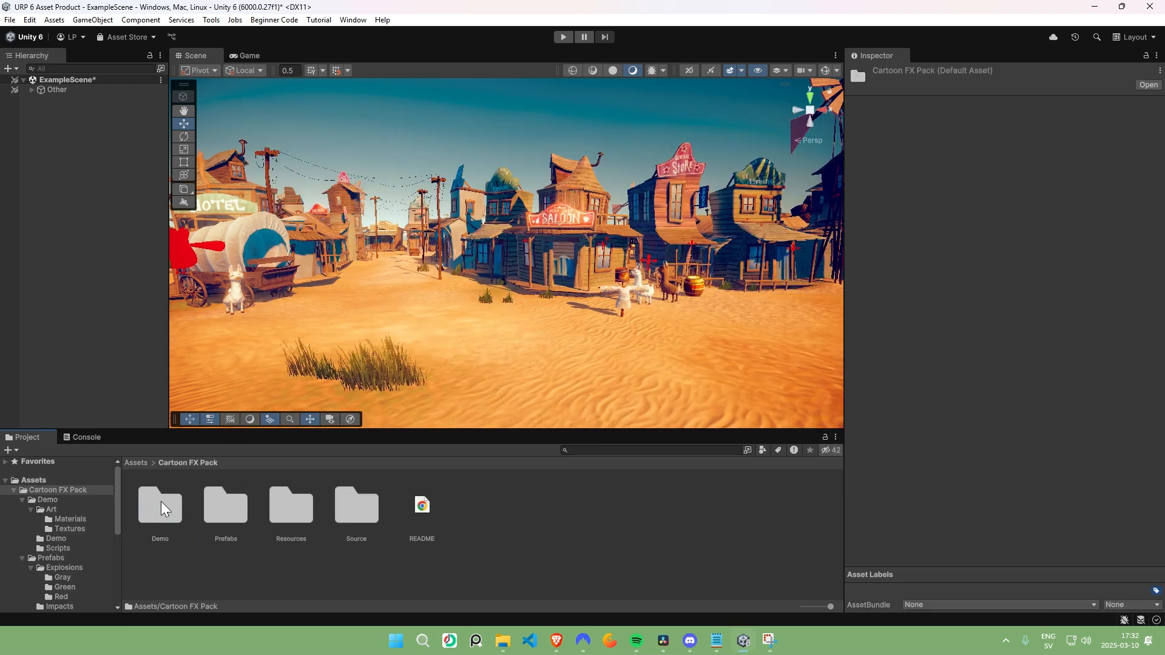
double_click(160, 507)
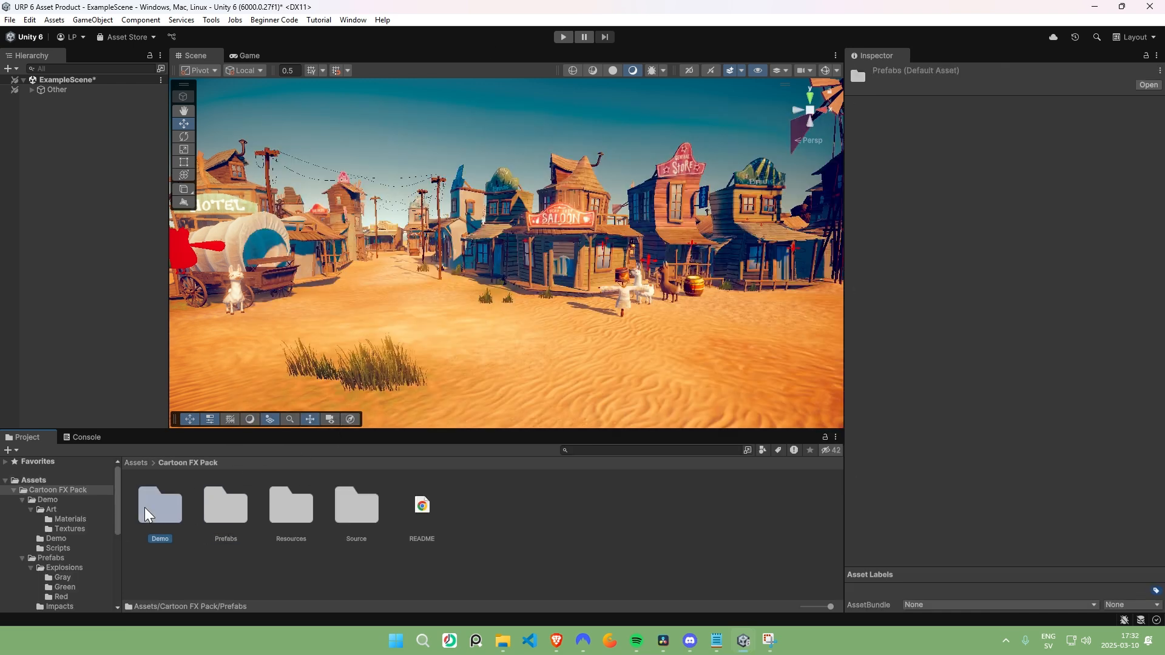
click(361, 510)
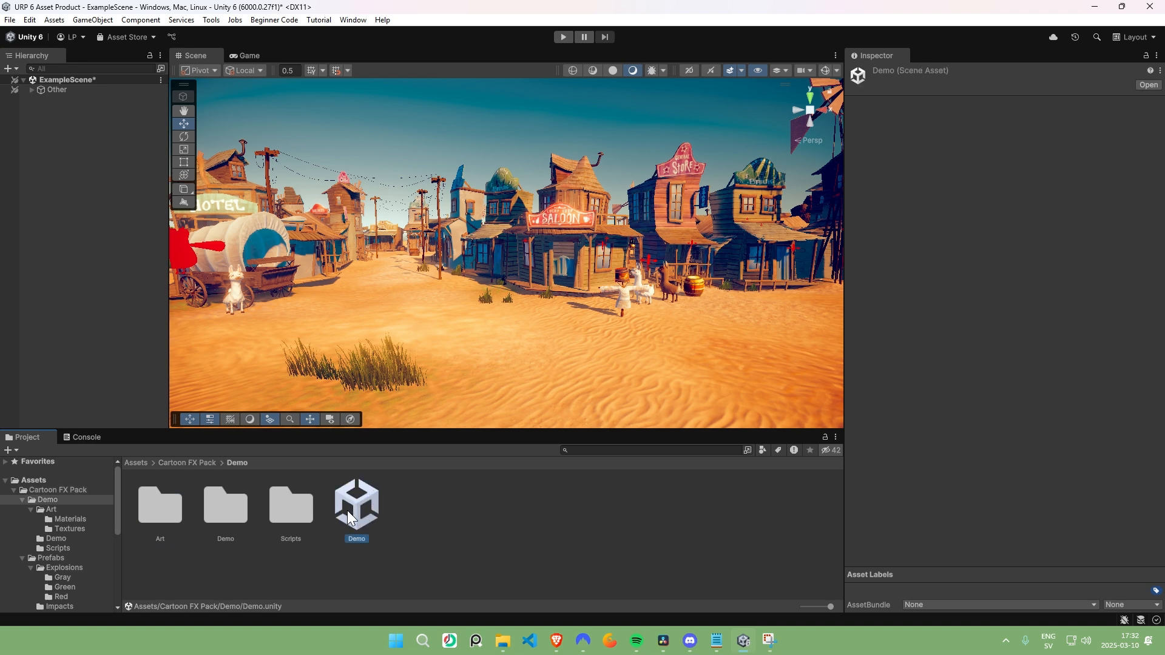
Open the Gray explosions folder within the Prefabs of Cartoon FX Pack
click(168, 463)
double_click(223, 510)
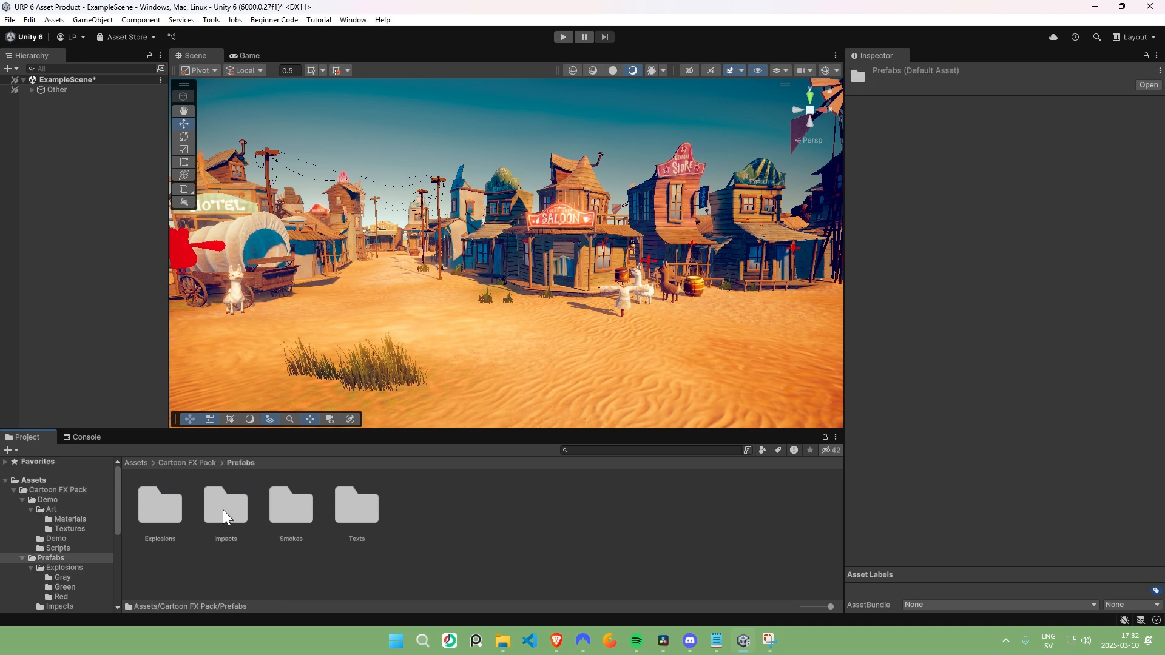
double_click(152, 503)
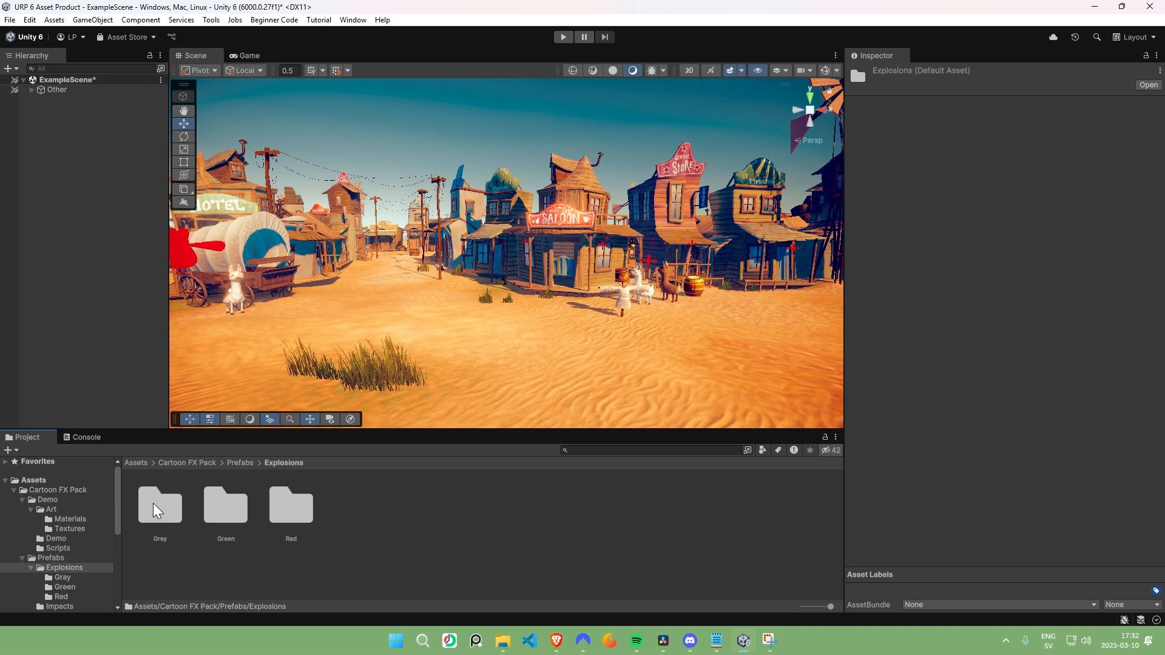
double_click(155, 507)
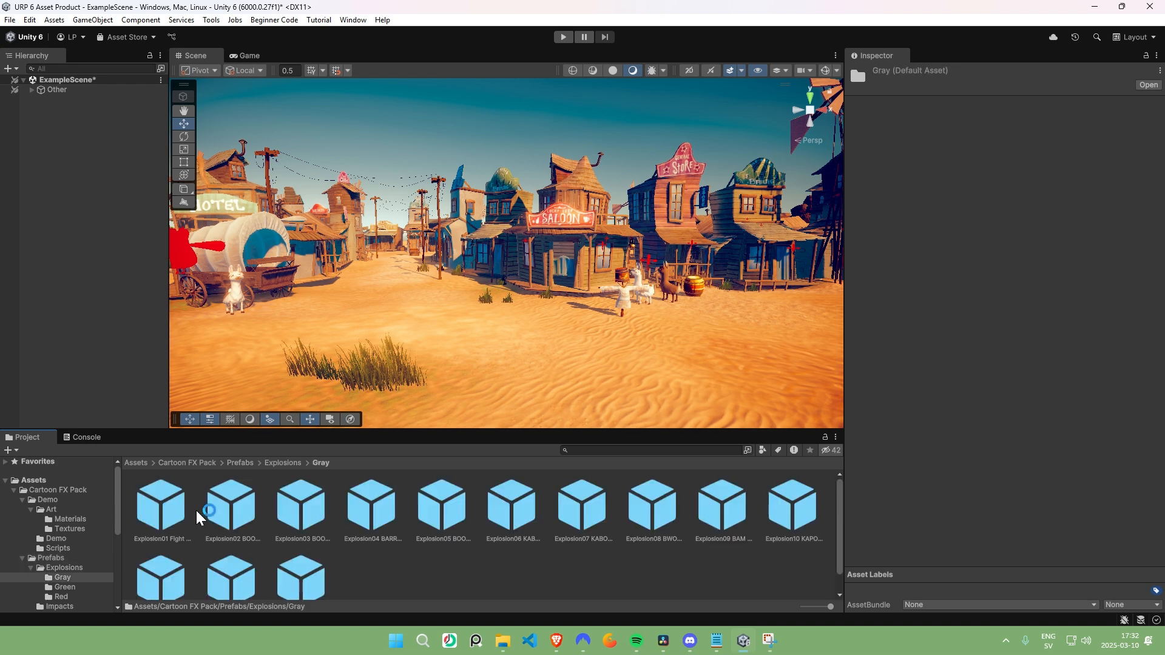
click(232, 509)
Place the Explosion01 Fight Gray prefab in the scene near the saloon and preview its effect
click(164, 509)
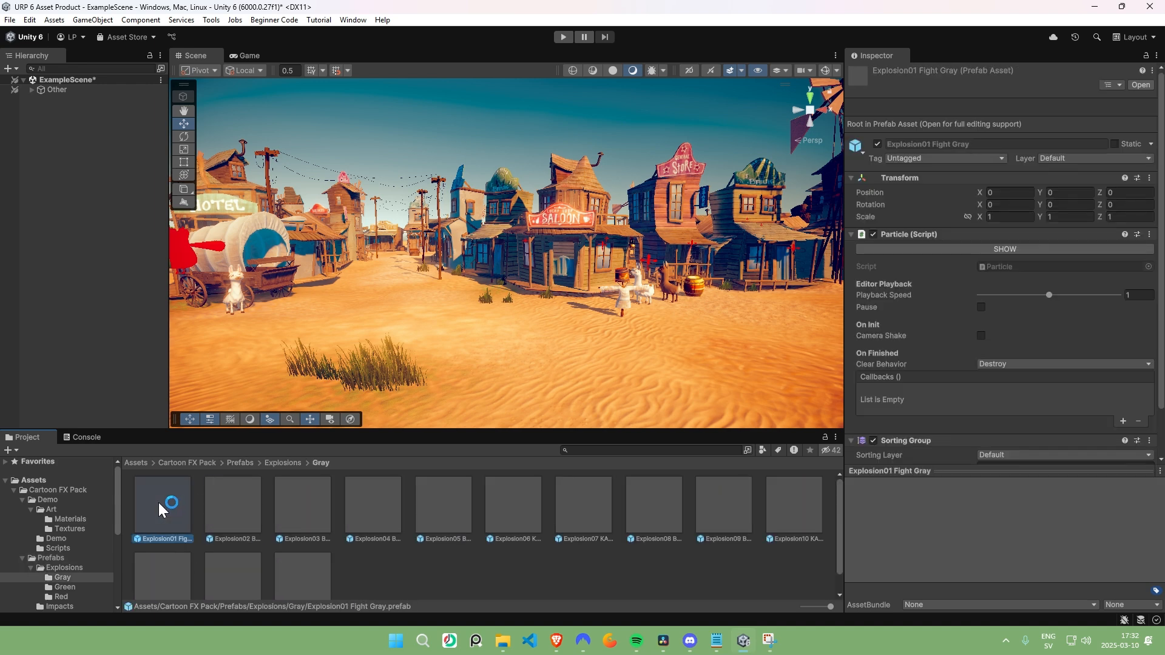
drag(159, 503, 510, 243)
right_drag(509, 242, 526, 253)
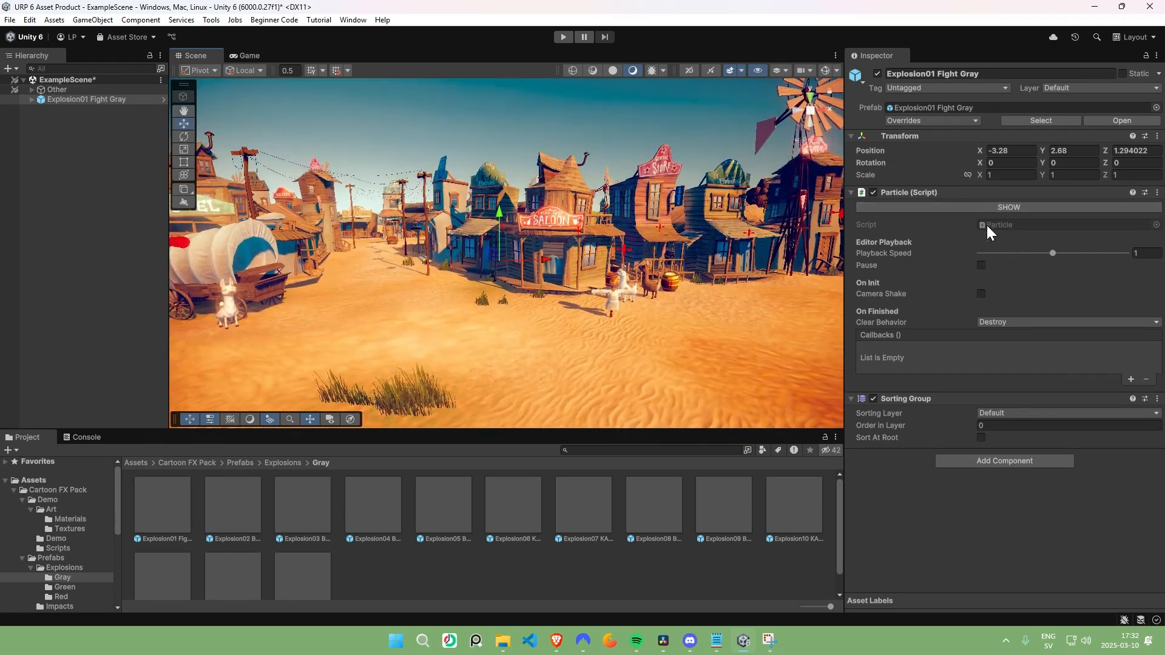
click(1010, 209)
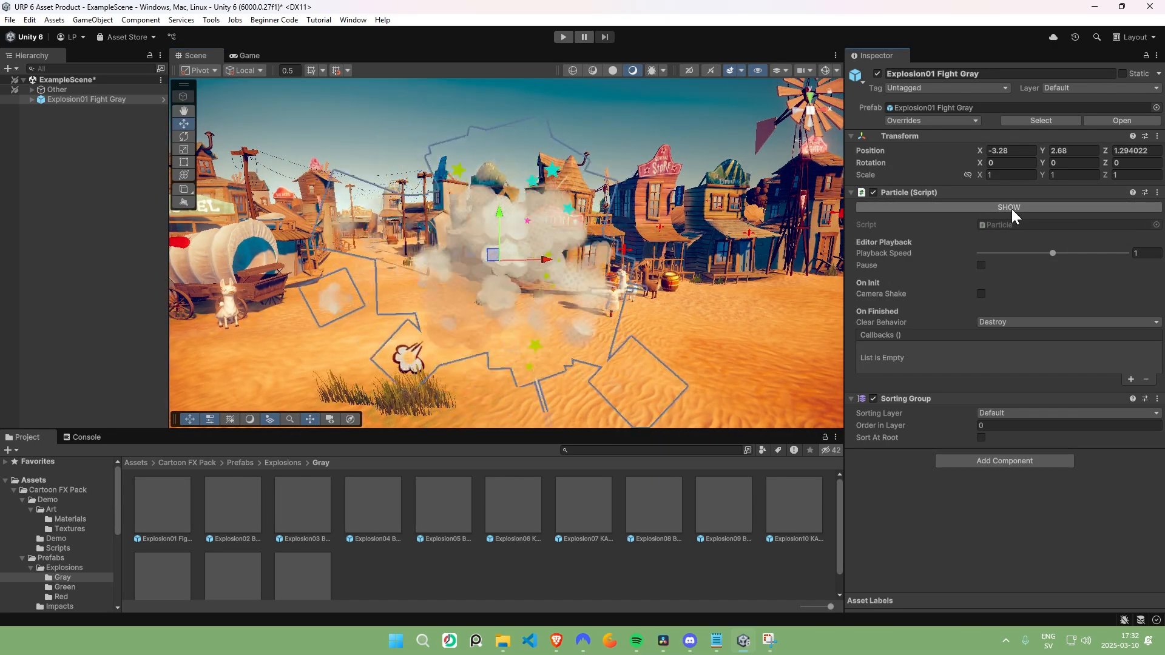
click(1012, 208)
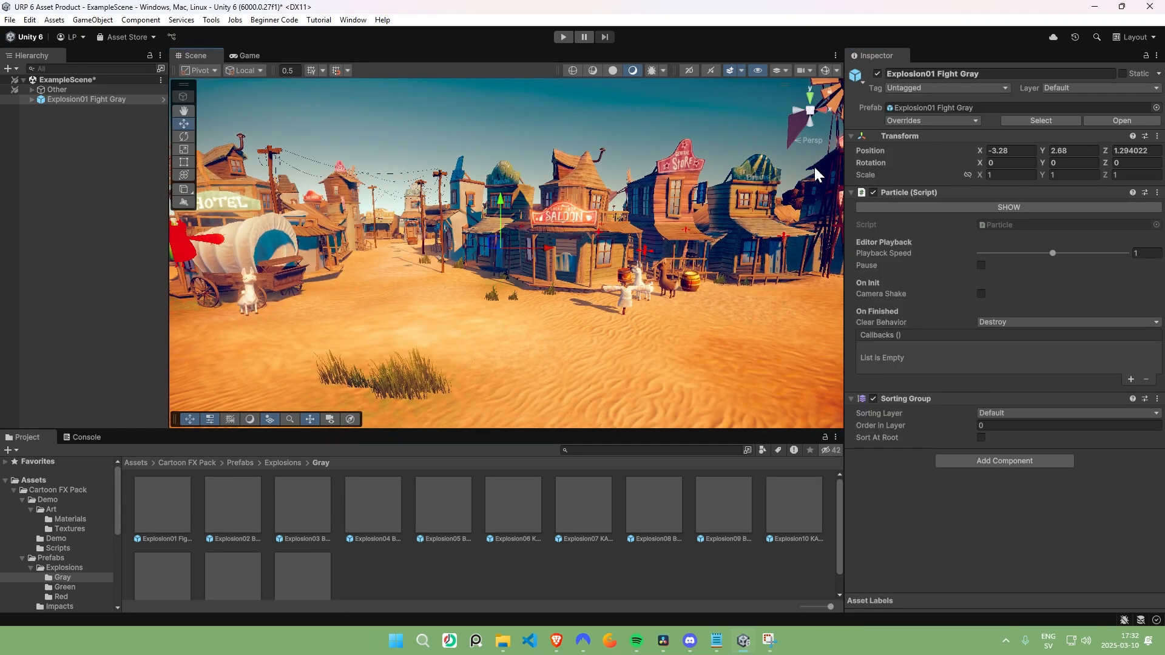
Slow the explosion's editor playback speed to about 0.344 and preview the effect from a closer angle
drag(1049, 256, 1004, 253)
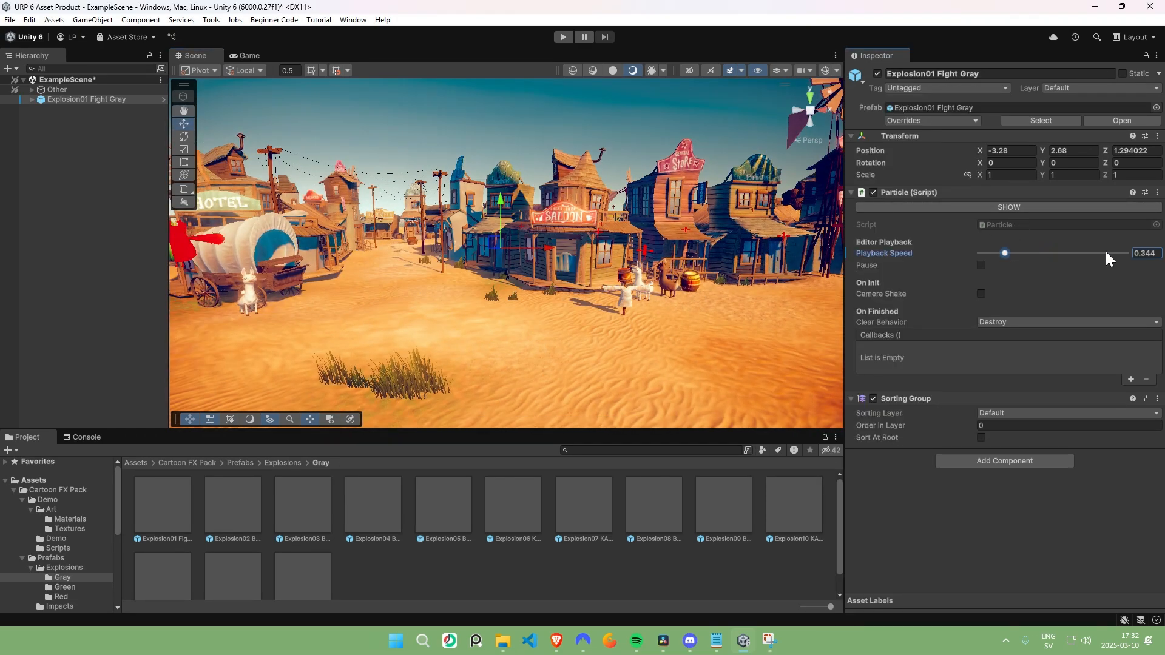
click(1031, 209)
alt+drag(661, 270, 756, 311)
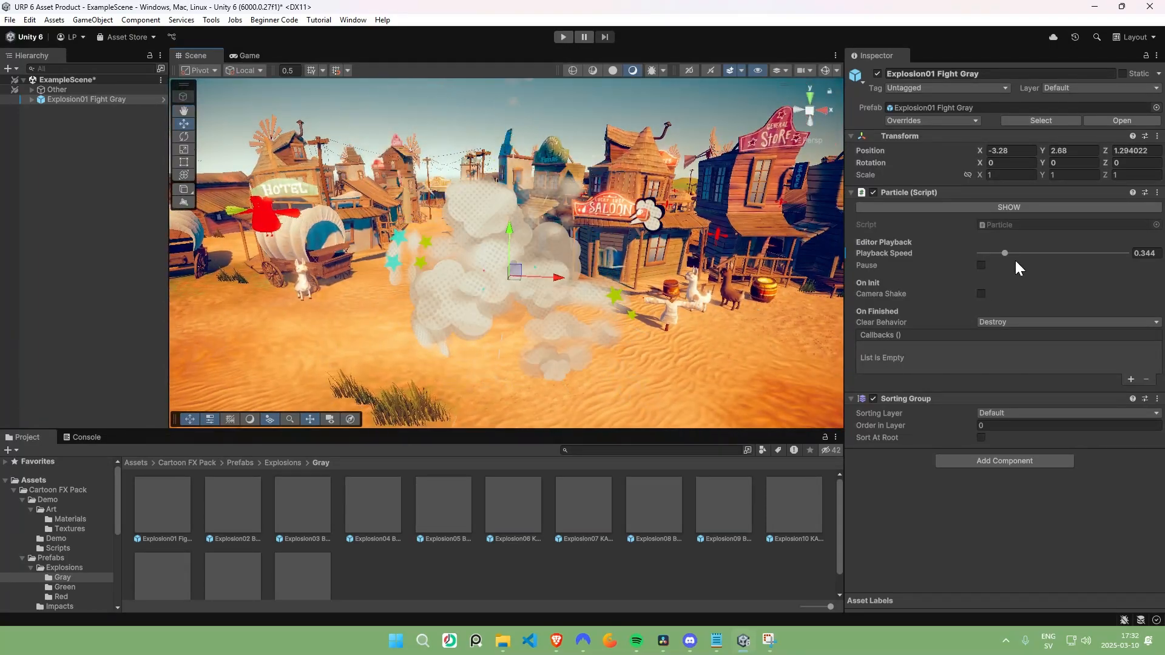
Raise the explosion's editor playback speed to 2 and preview the effect
drag(1014, 258, 1060, 257)
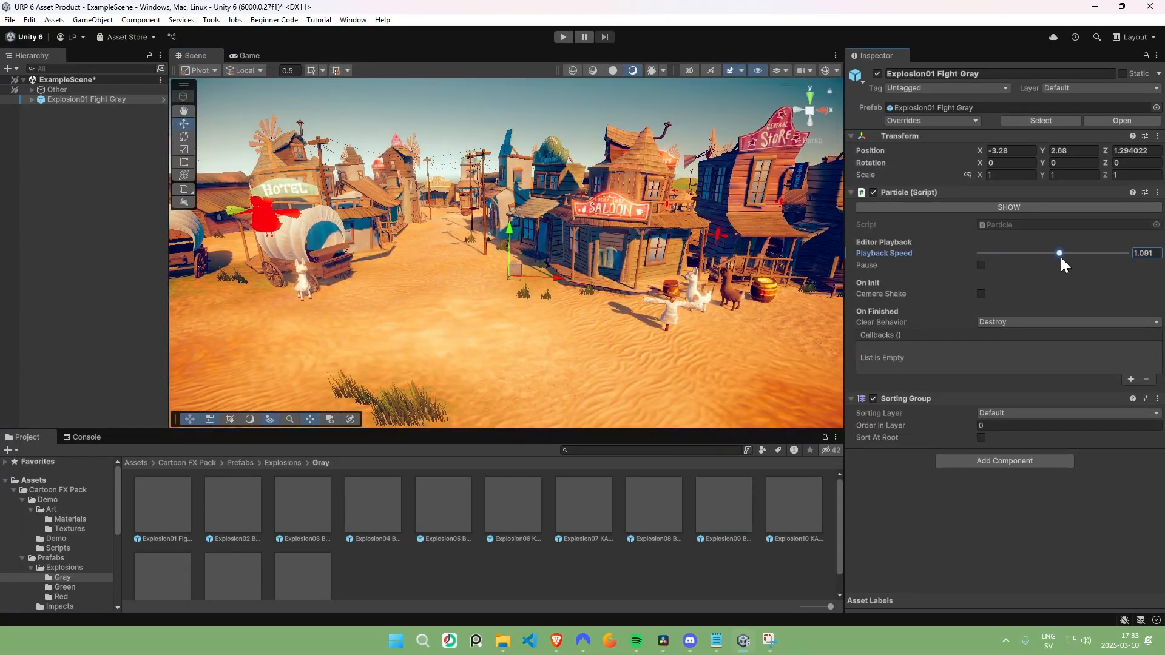
click(1152, 257)
click(983, 207)
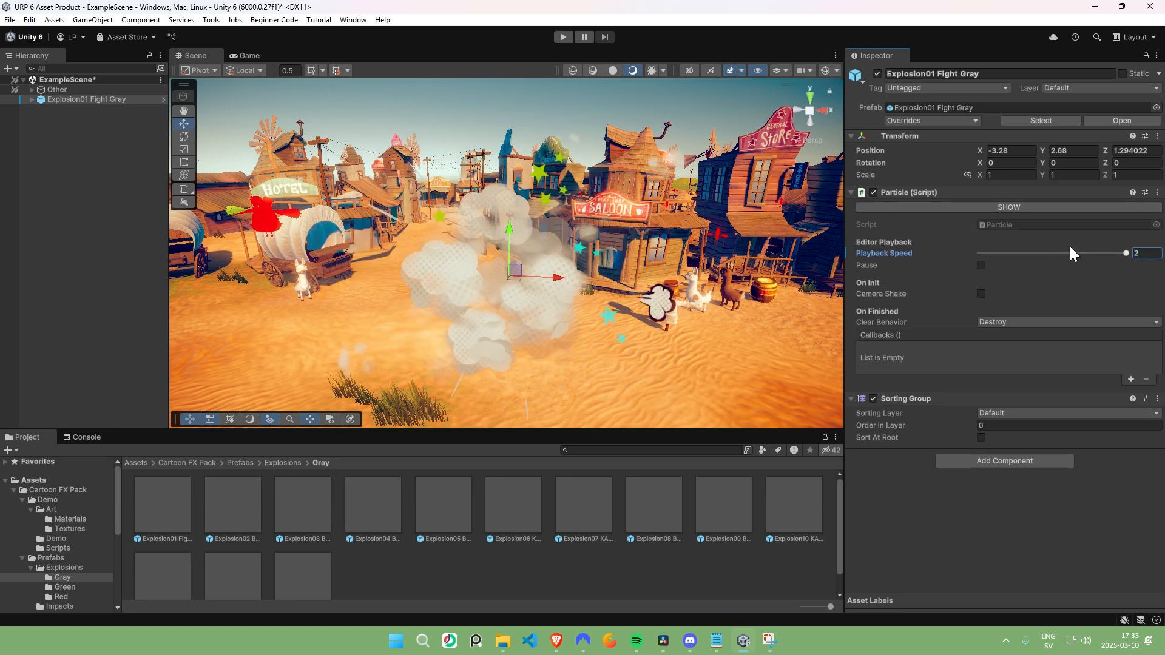
Set the explosion's editor playback speed to 1 and preview the effect again
drag(1072, 257, 1069, 257)
click(1154, 253)
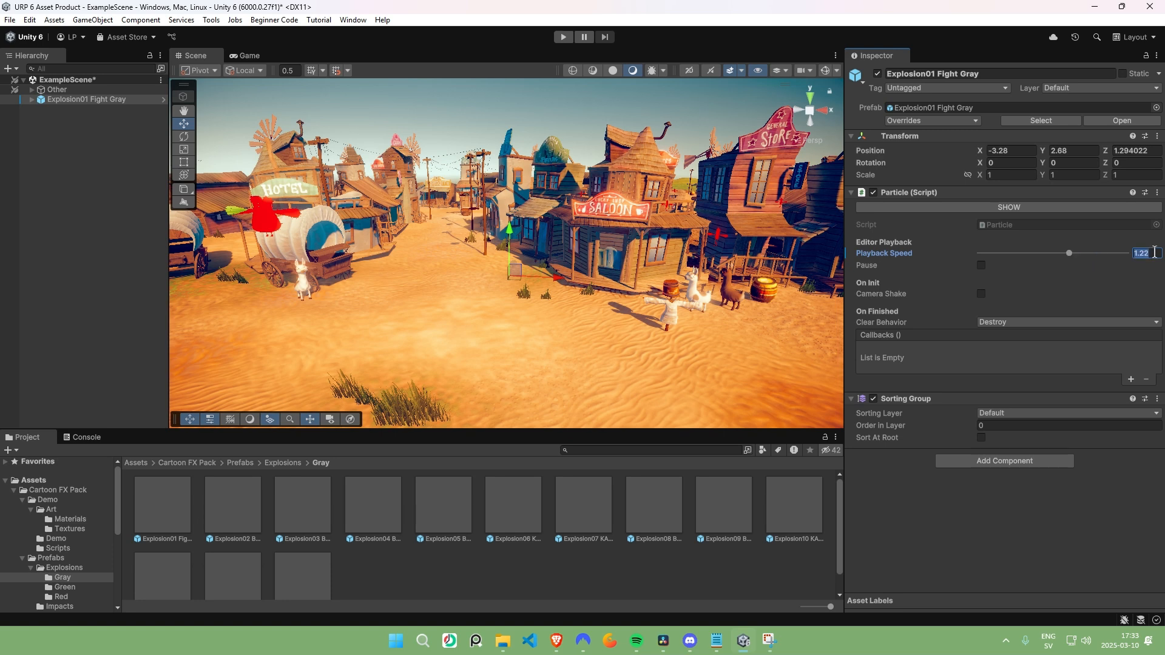
text(1)
click(969, 210)
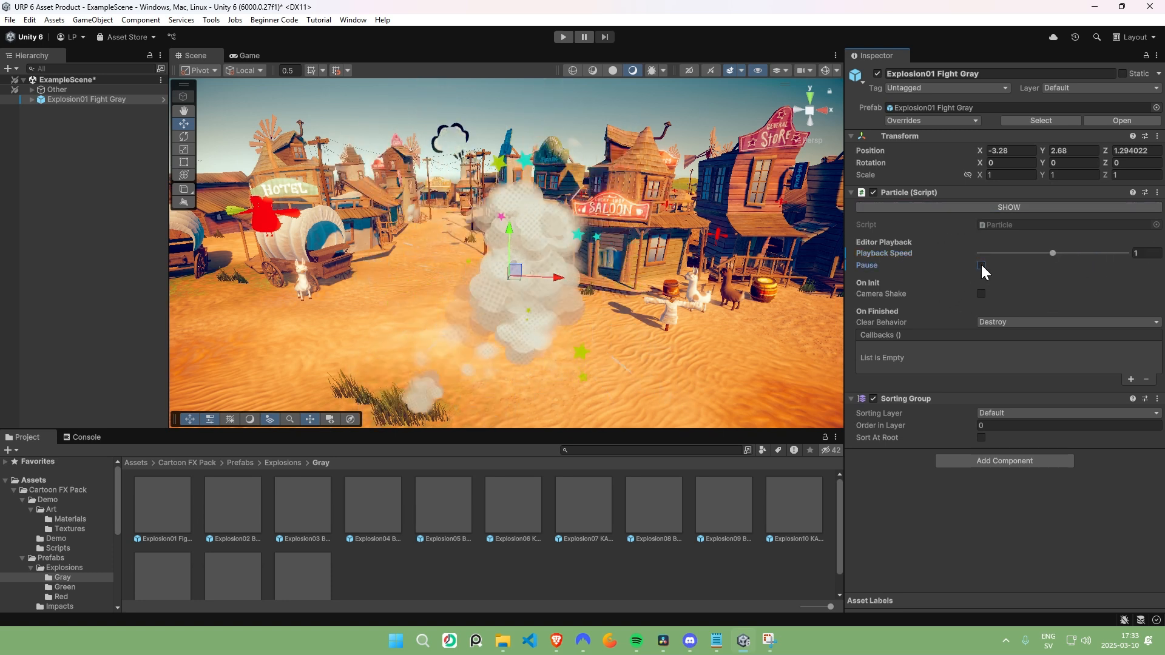
Pause the explosion preview, examine the frozen effect from another angle, and resume playback
click(980, 266)
right_drag(686, 270, 875, 340)
click(981, 265)
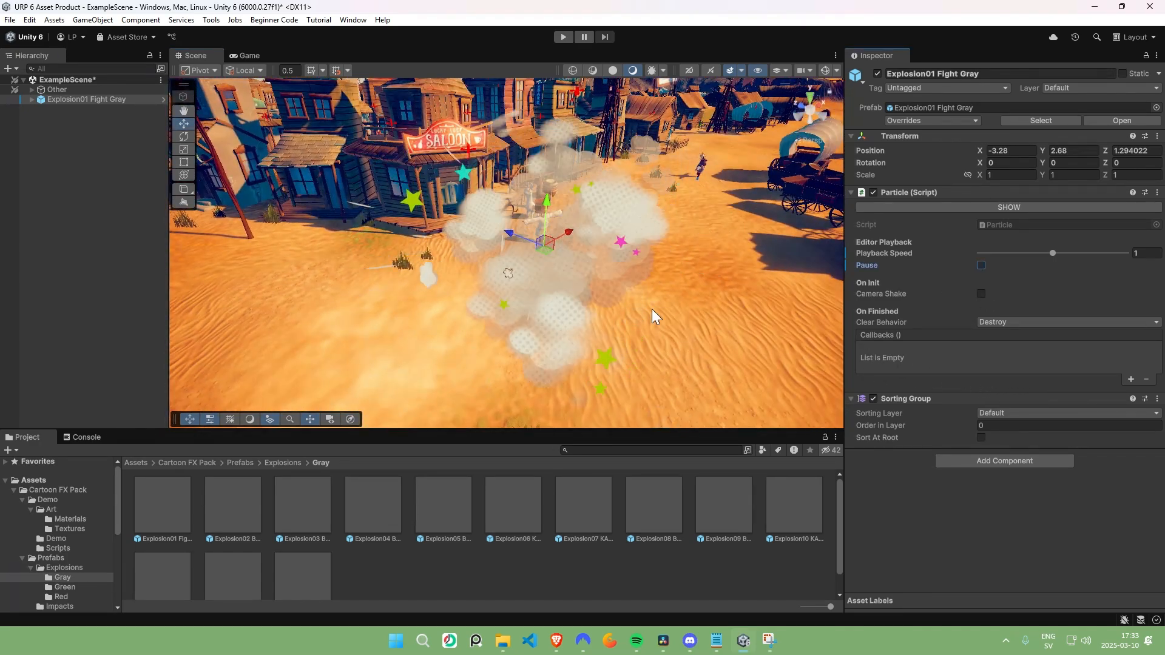
right_drag(653, 312, 447, 243)
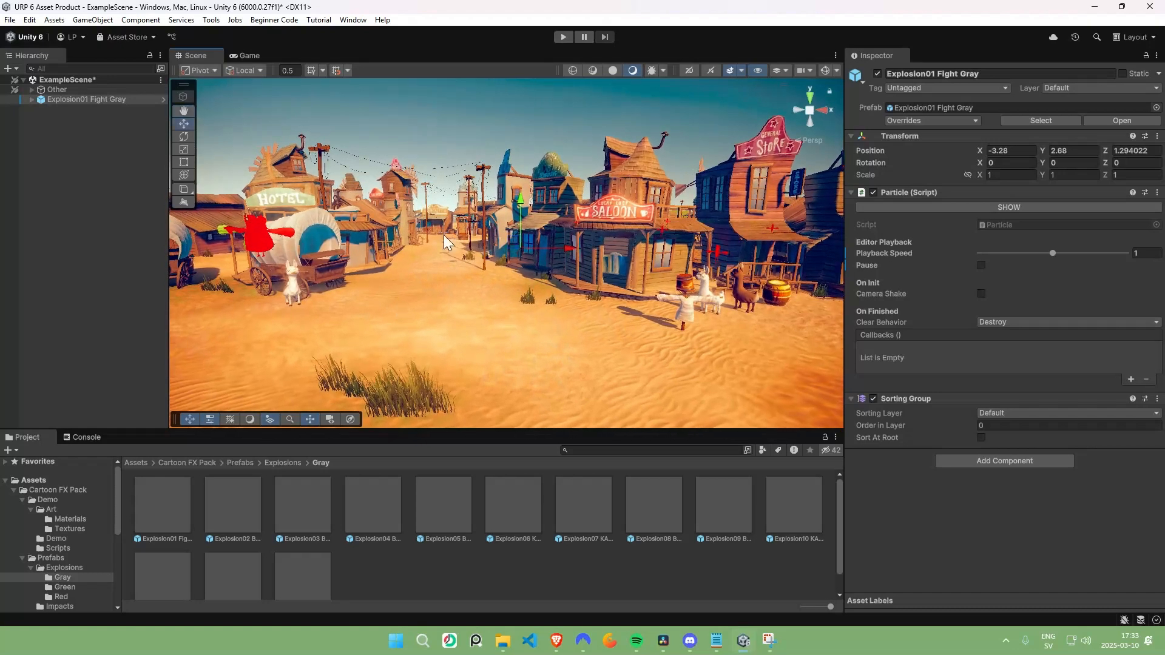
Try the explosion's Camera Shake option and choose Destroy as its Clear Behavior
click(981, 294)
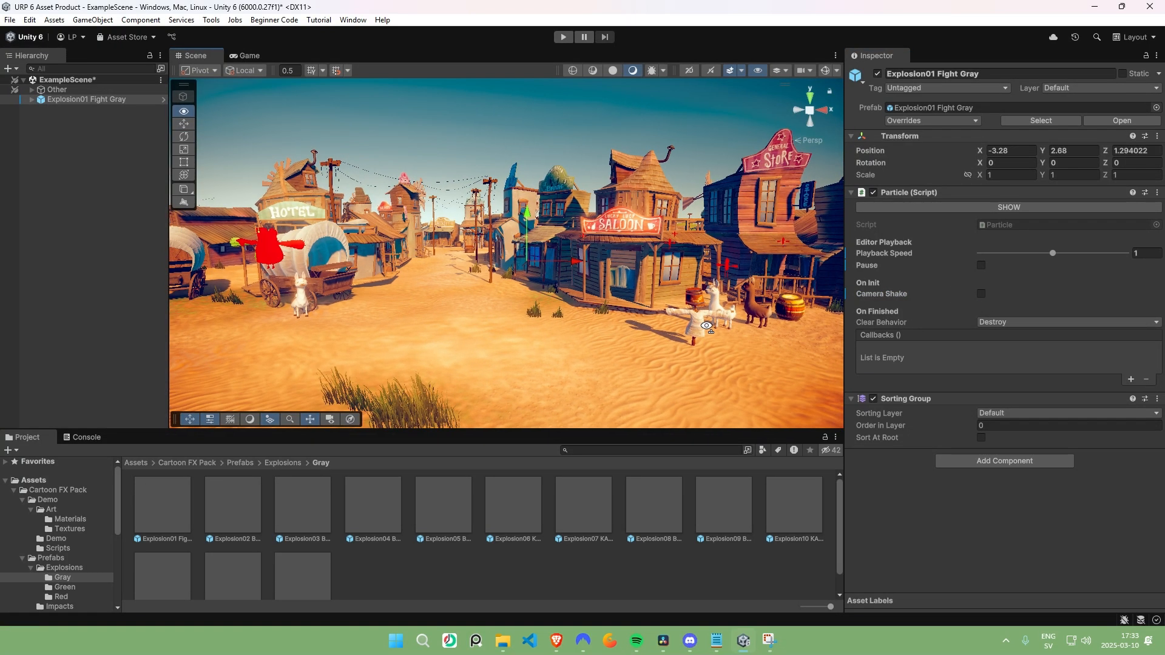
click(1001, 324)
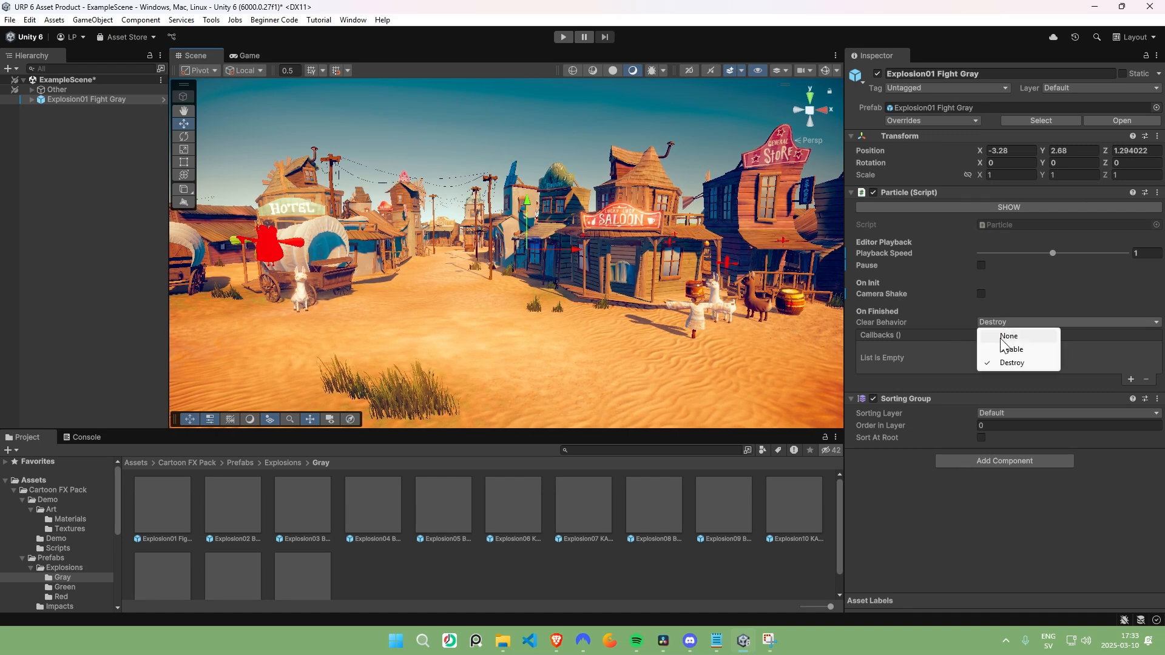
click(1020, 363)
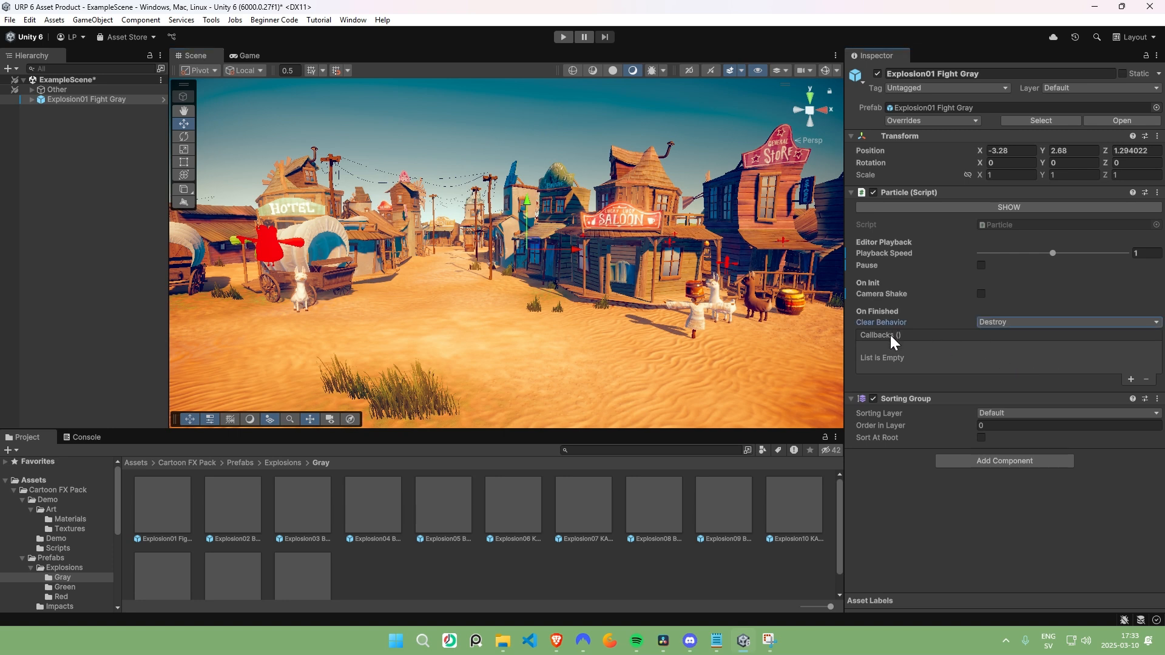
Add an empty entry to the explosion's On Finished callbacks and remove it again
click(1131, 379)
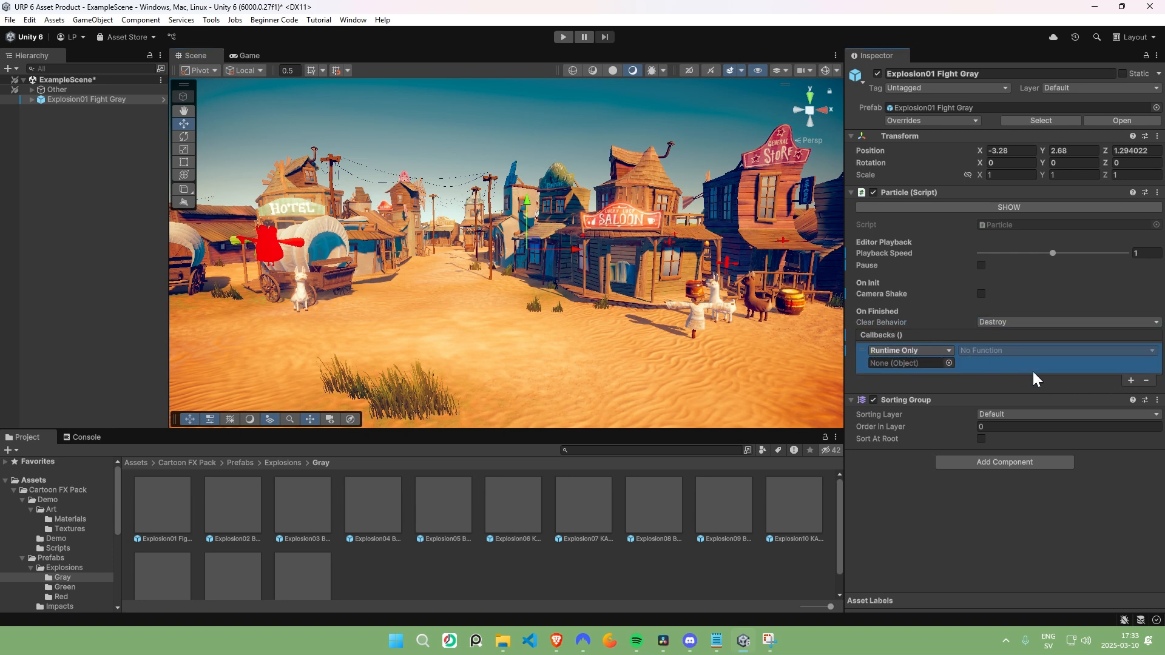
click(1146, 380)
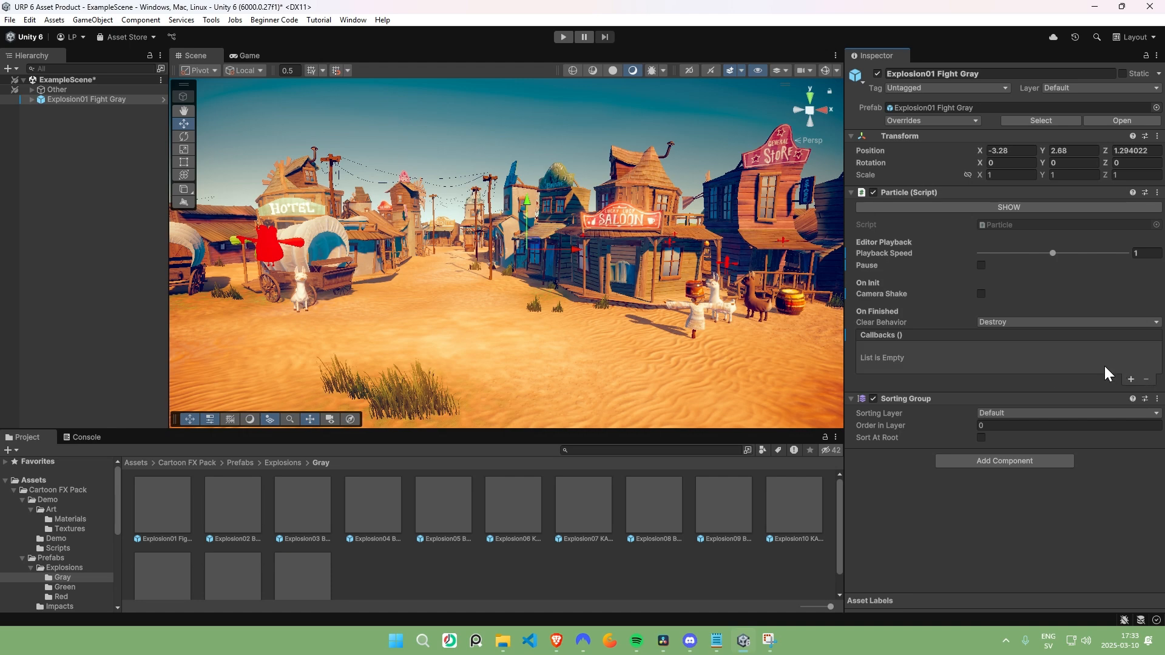
Delete the Explosion01 Fight Gray object from the scene
right_drag(703, 297, 704, 317)
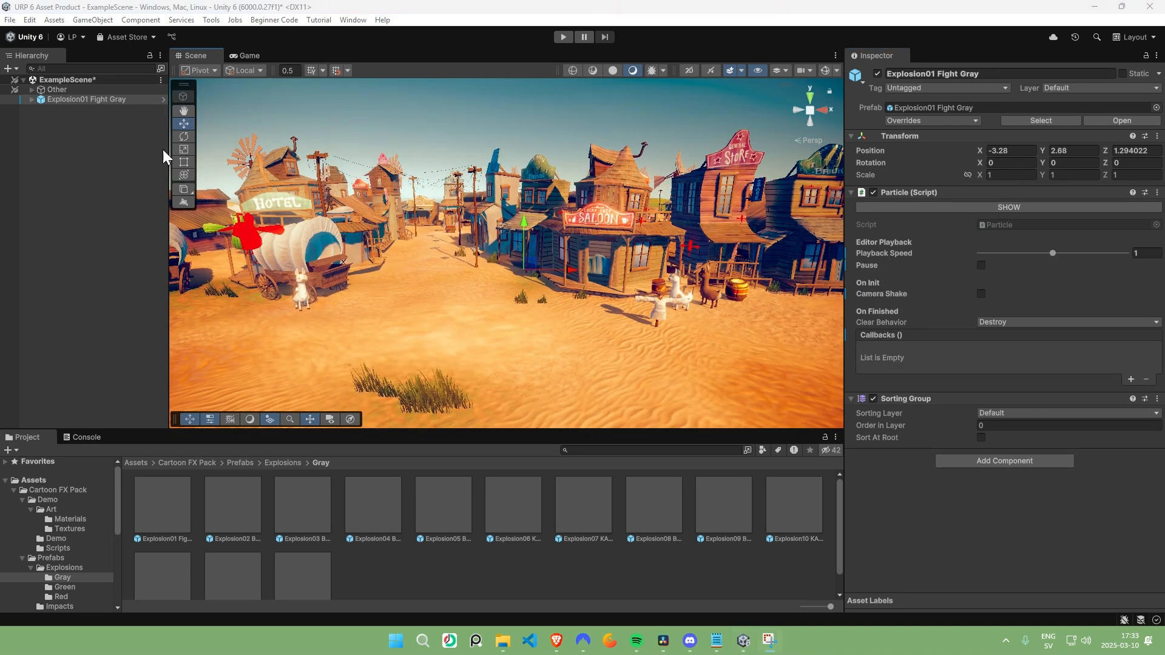
click(83, 100)
key(Delete)
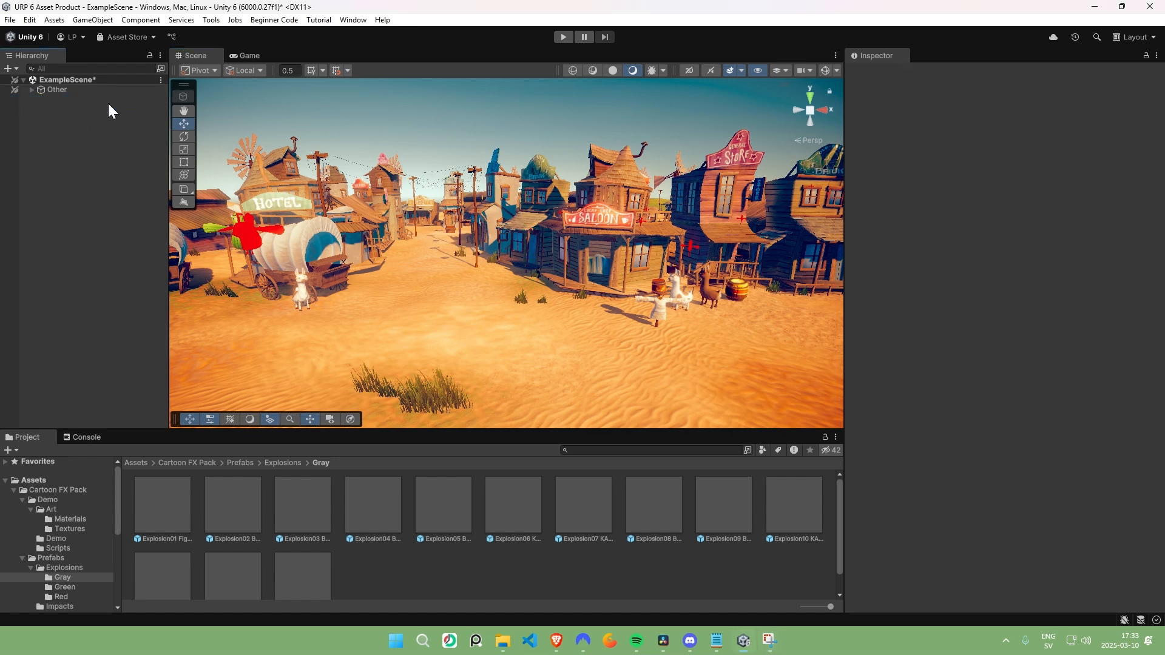
Examine the other explosion prefabs in the Gray folder, including Explosion02 BOOM Gray
click(242, 519)
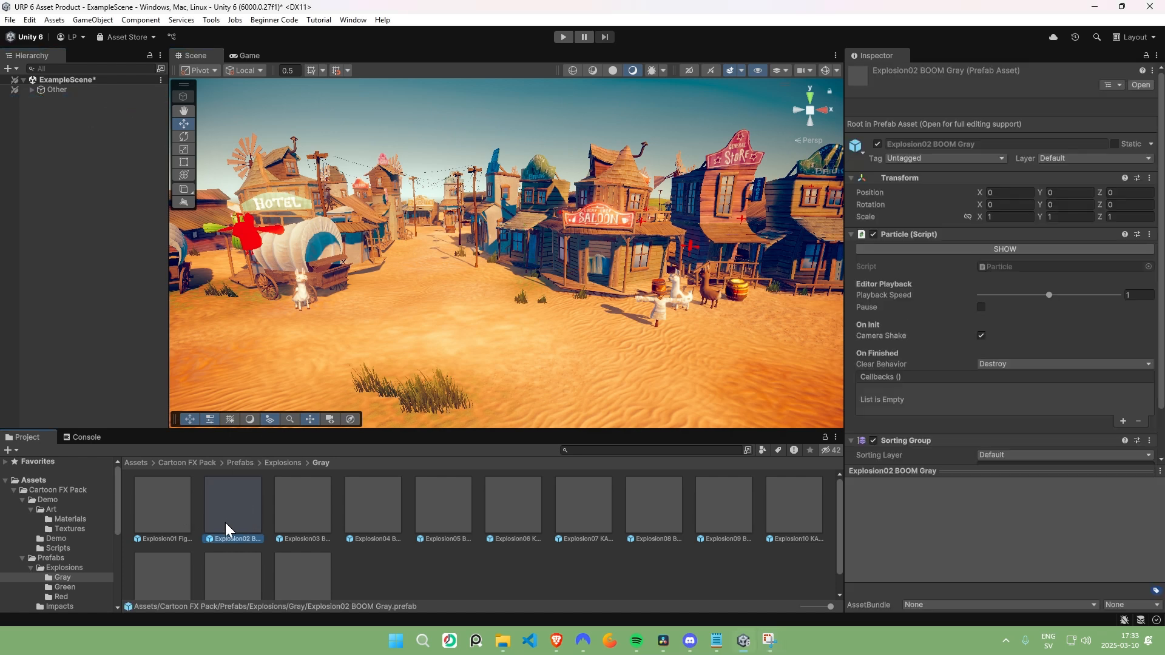
click(322, 515)
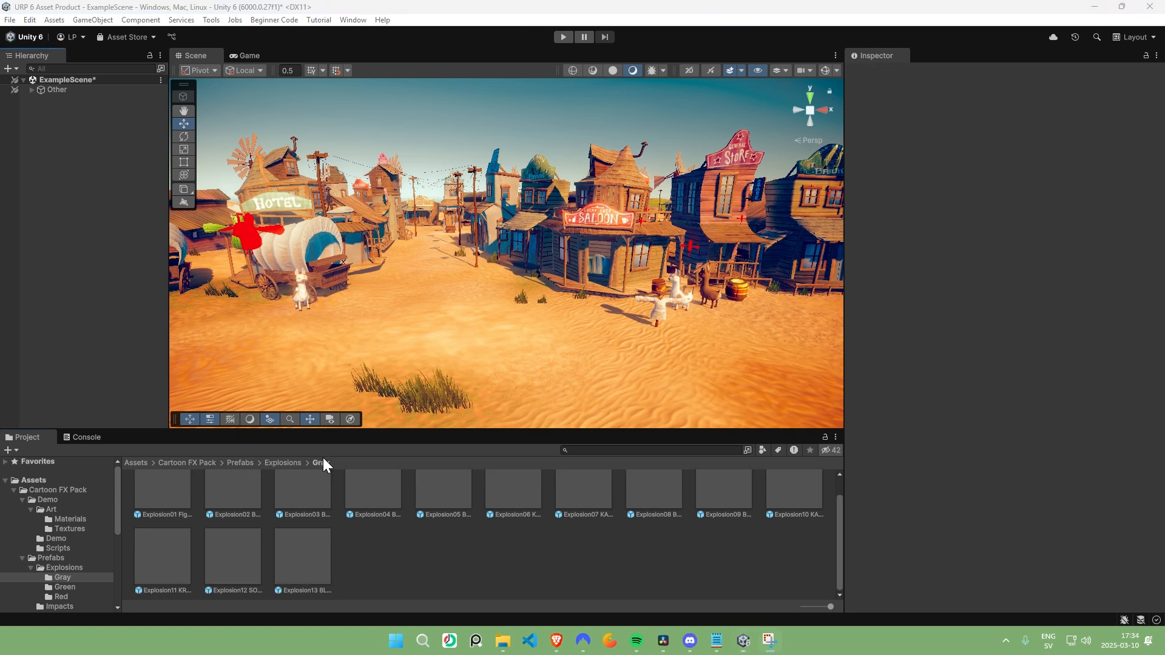
Place the Explosion10 KAPOW Gray prefab from the Gray folder into the scene, in front of the saloon
click(671, 520)
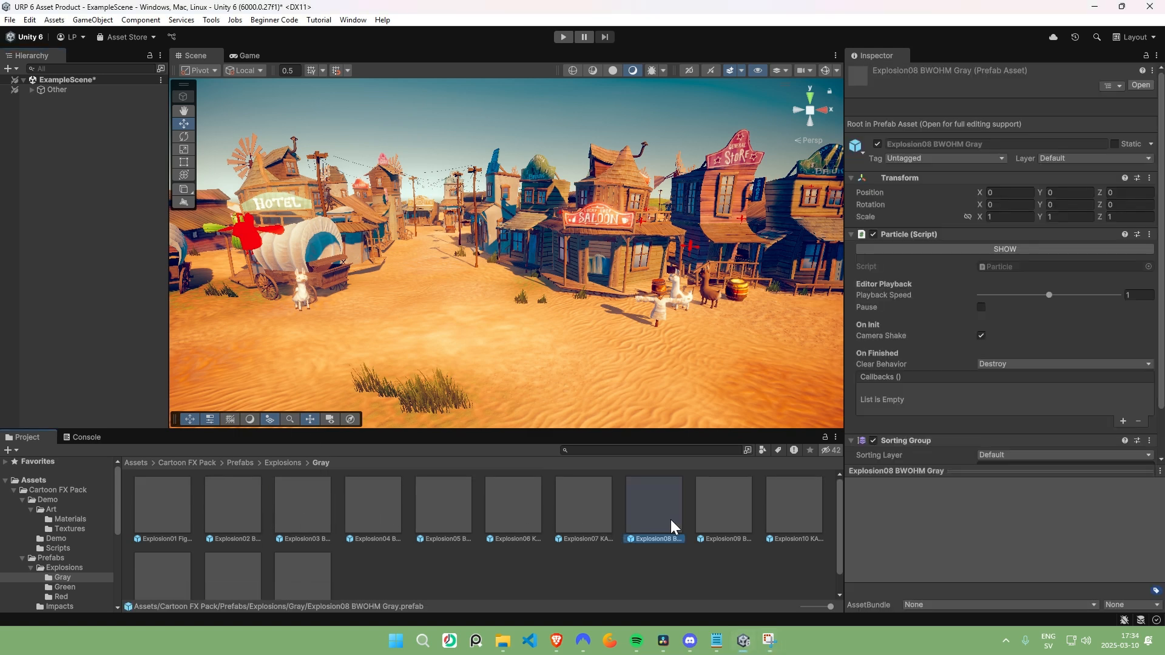
click(792, 513)
drag(800, 523, 508, 257)
Play the Explosion10 KAPOW Gray effect several times and examine it from different viewing angles
click(1013, 208)
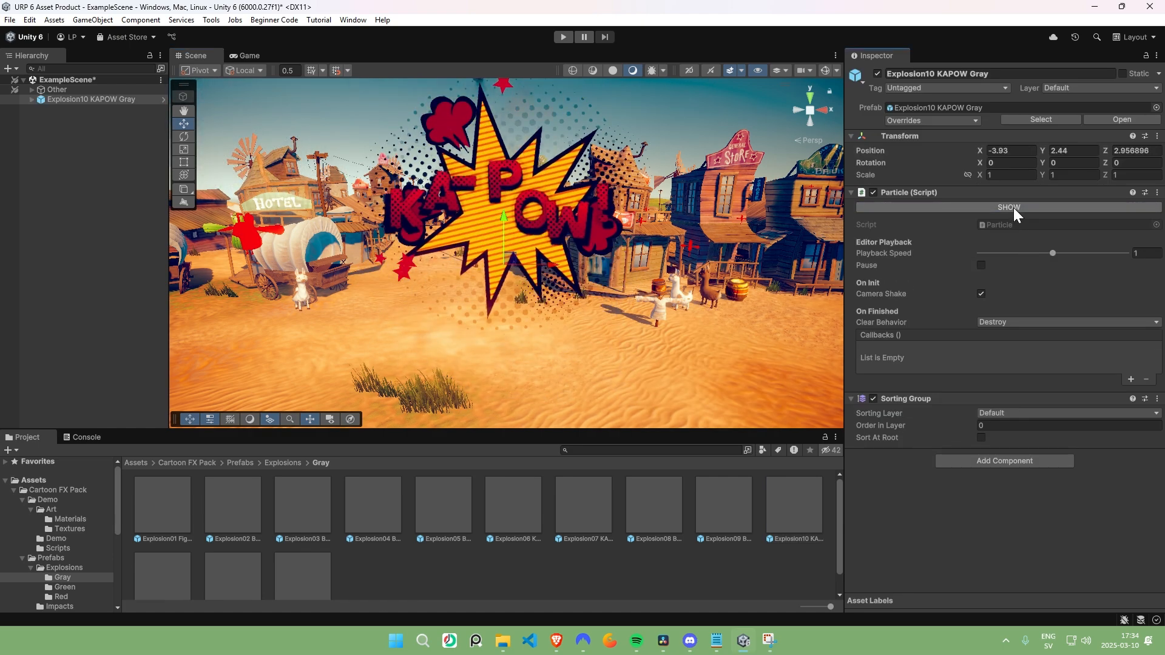
click(988, 205)
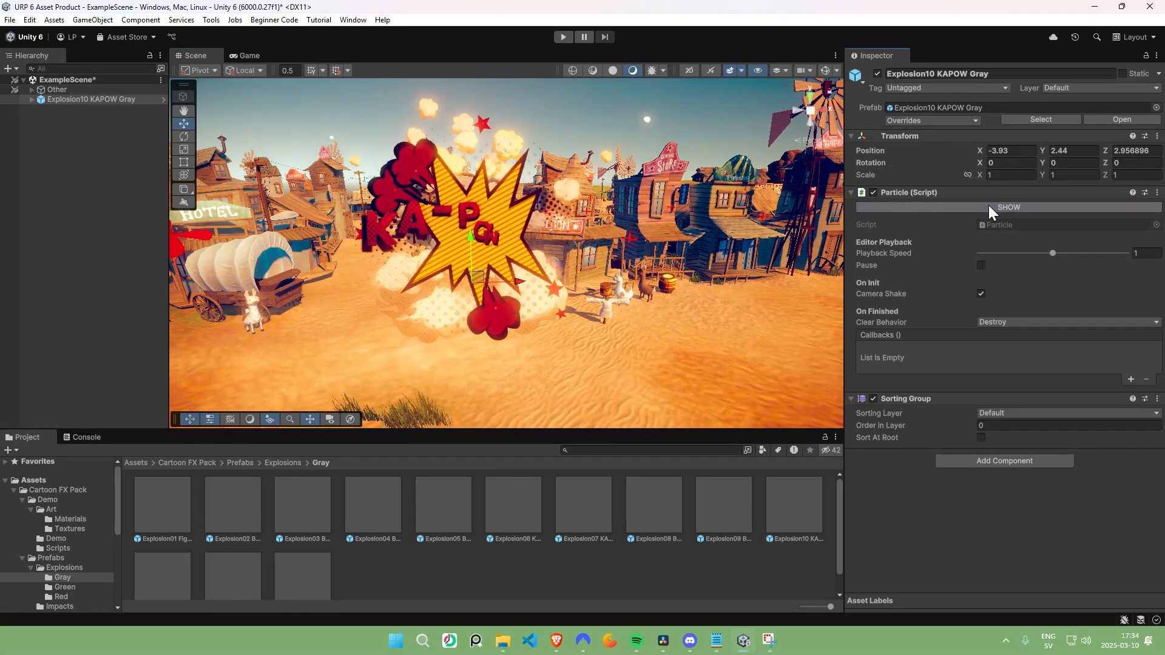
right_drag(591, 241, 516, 242)
click(962, 210)
click(962, 210)
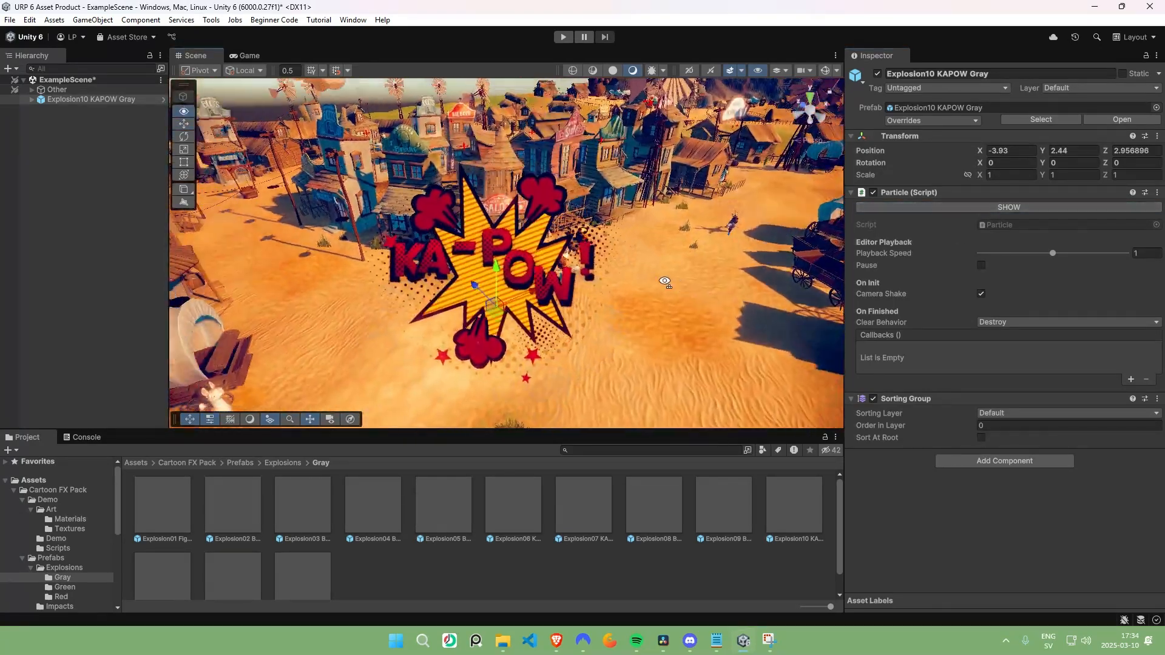
click(1017, 210)
right_drag(587, 237, 571, 255)
key(w)
Expand Explosion10 KAPOW Gray and its Text12 child to see their parts, and play the effect from Text12
click(32, 99)
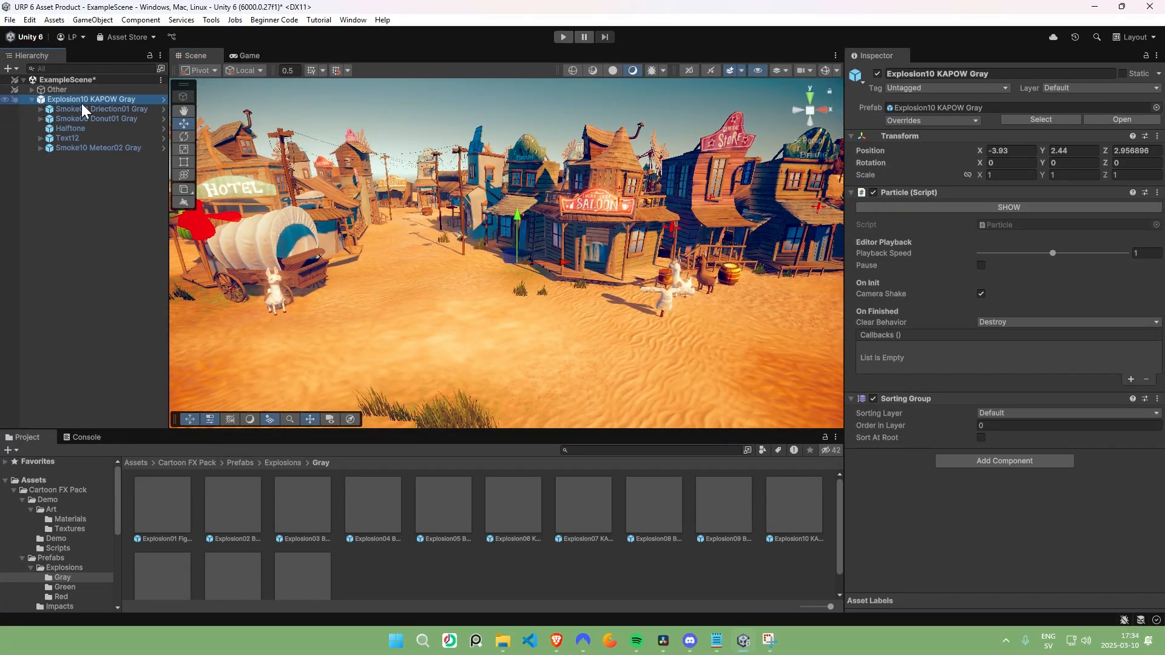
click(64, 138)
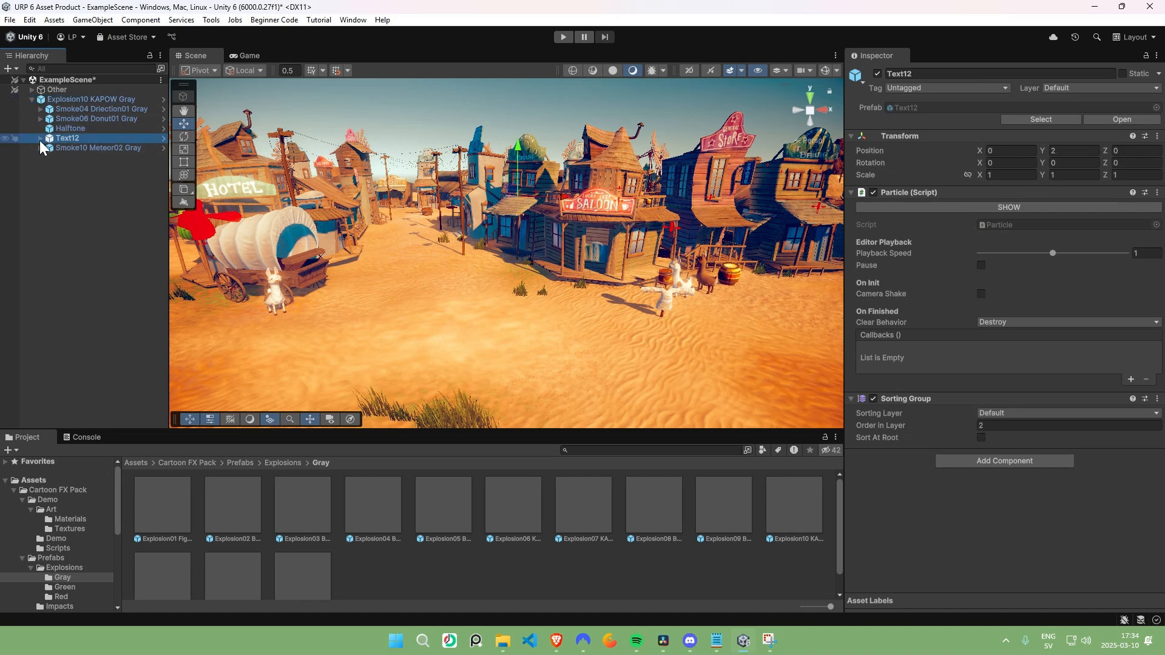
click(39, 138)
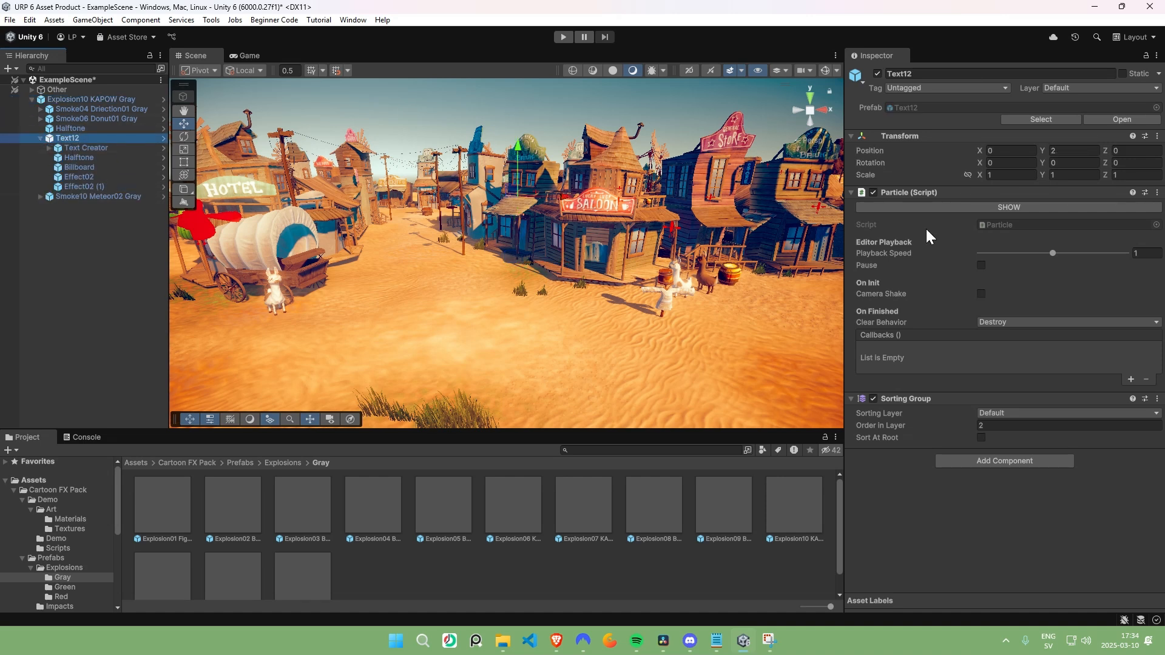
click(1026, 207)
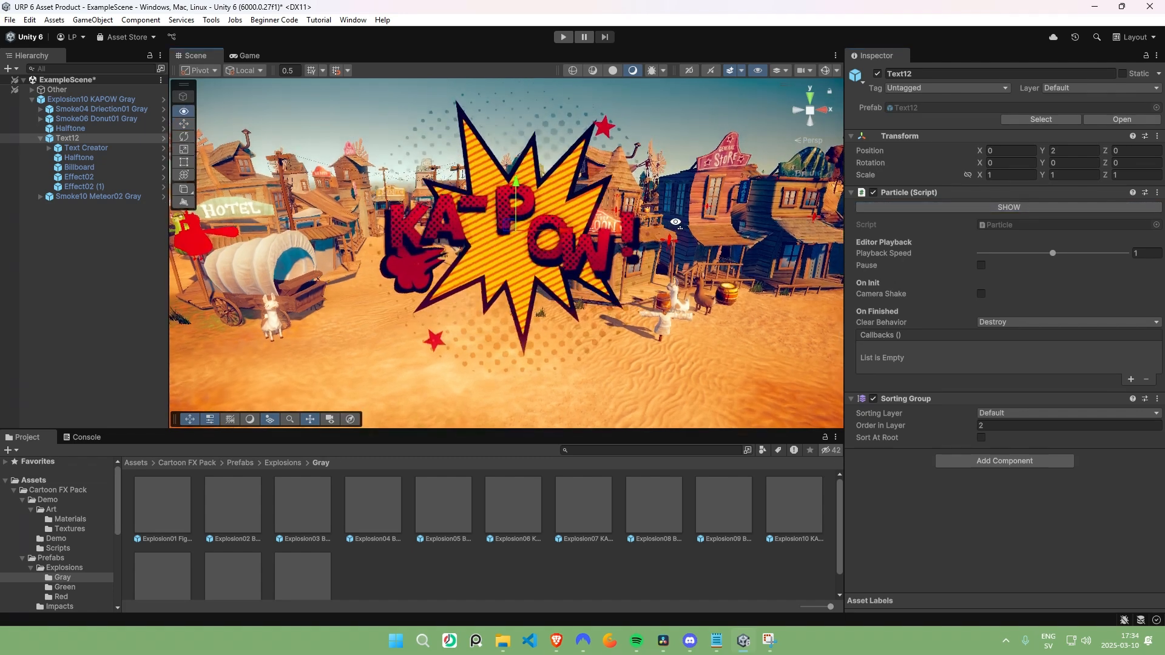
Inspect the Text Creator object under Text12 and play its text effect on its own
click(71, 150)
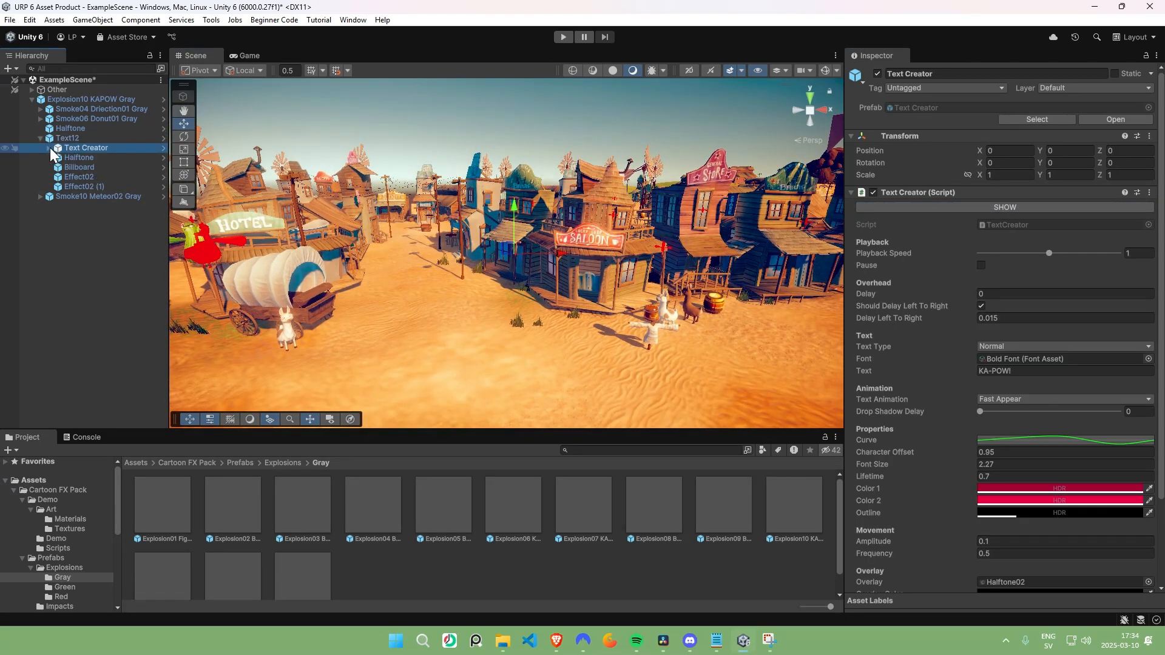
click(1011, 209)
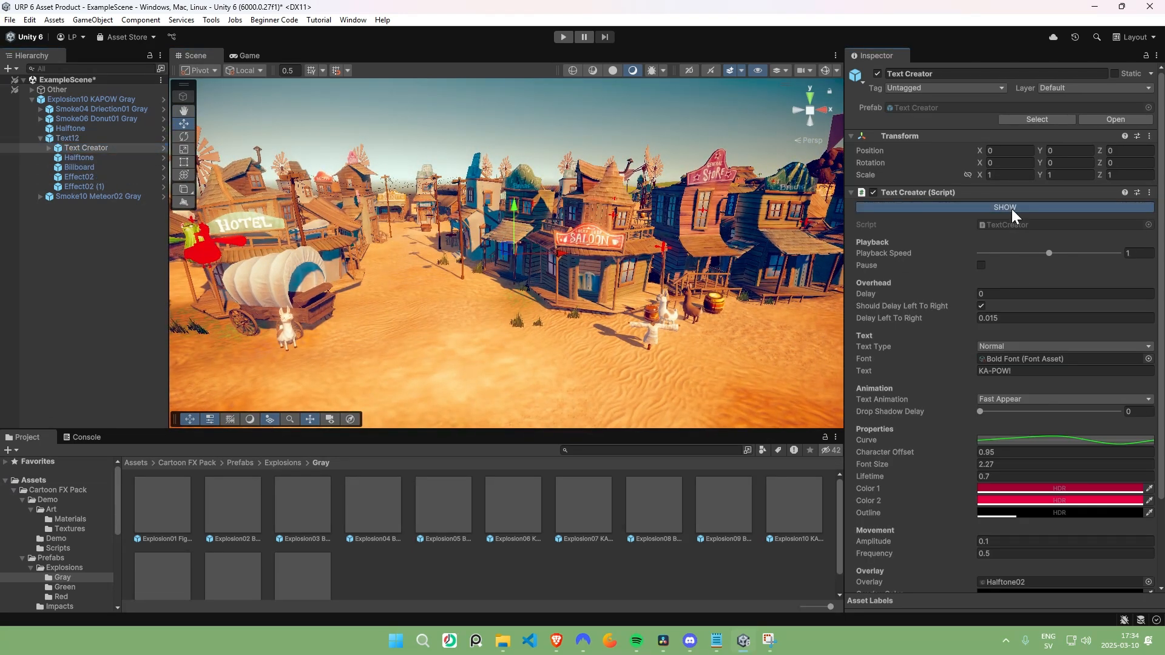
right_click(640, 265)
click(631, 262)
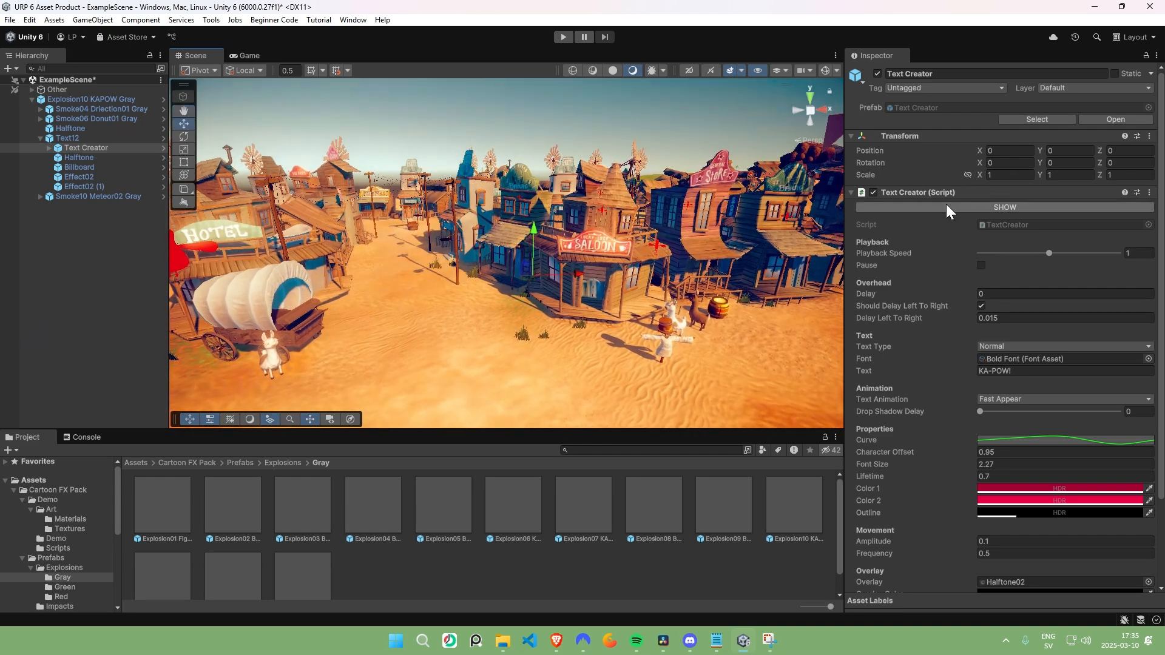
click(947, 206)
click(986, 209)
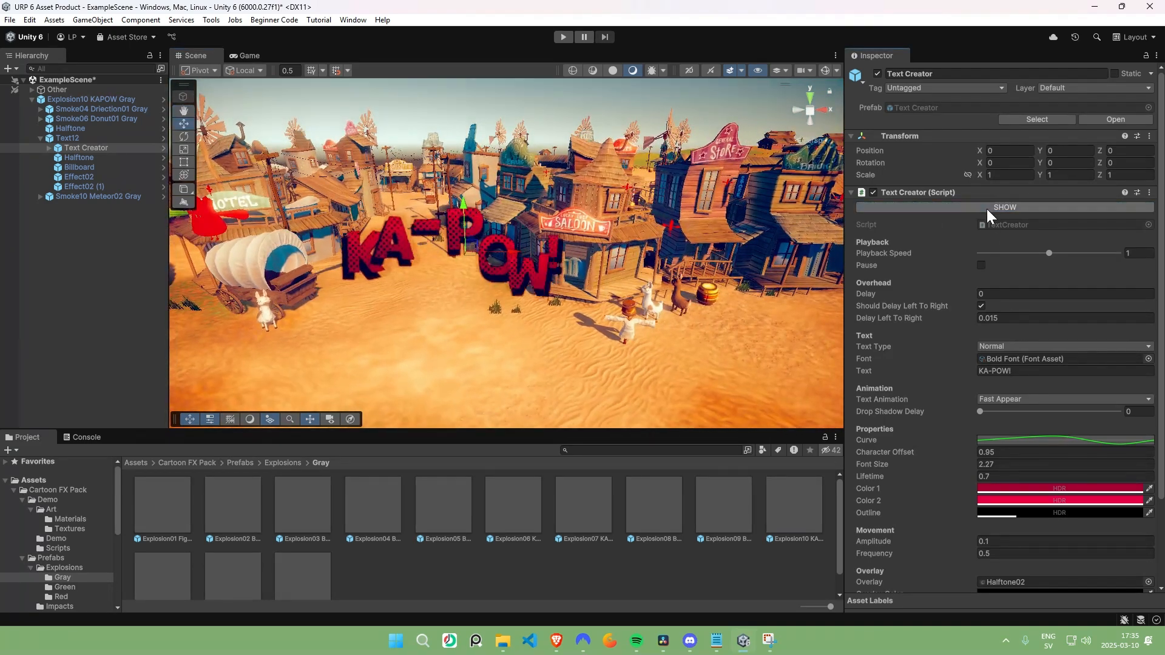
Try slowing the Text Creator's playback speed to 0.158 and return it to 1
drag(1050, 253, 987, 257)
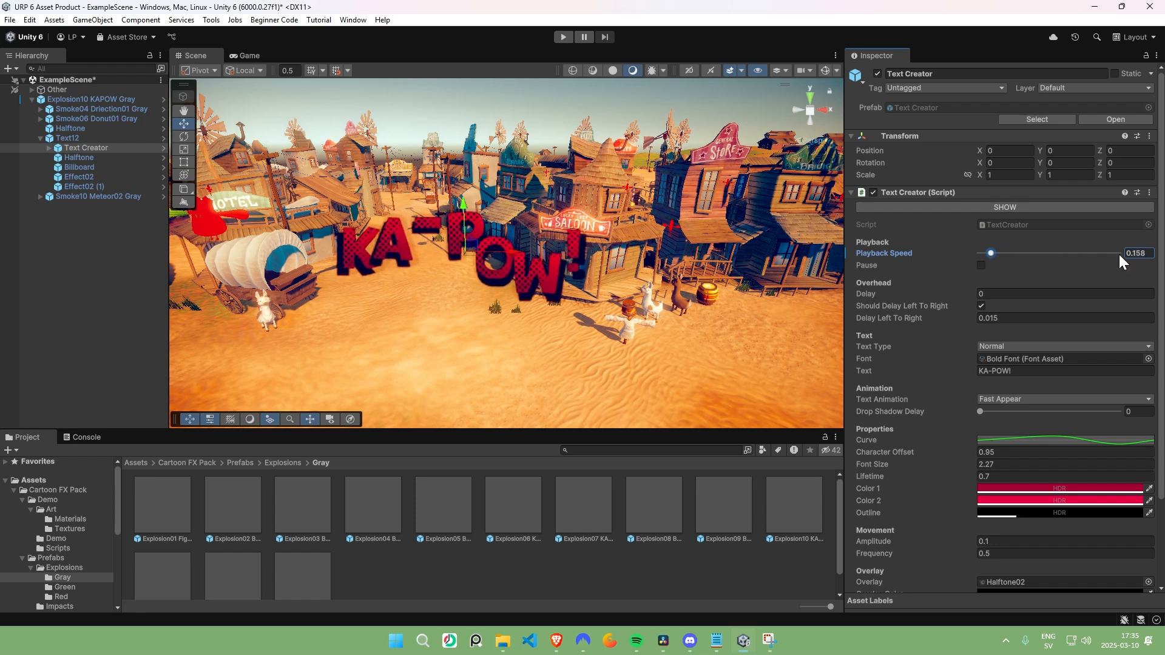
click(1134, 253)
text(1)
alt+drag(598, 270, 636, 273)
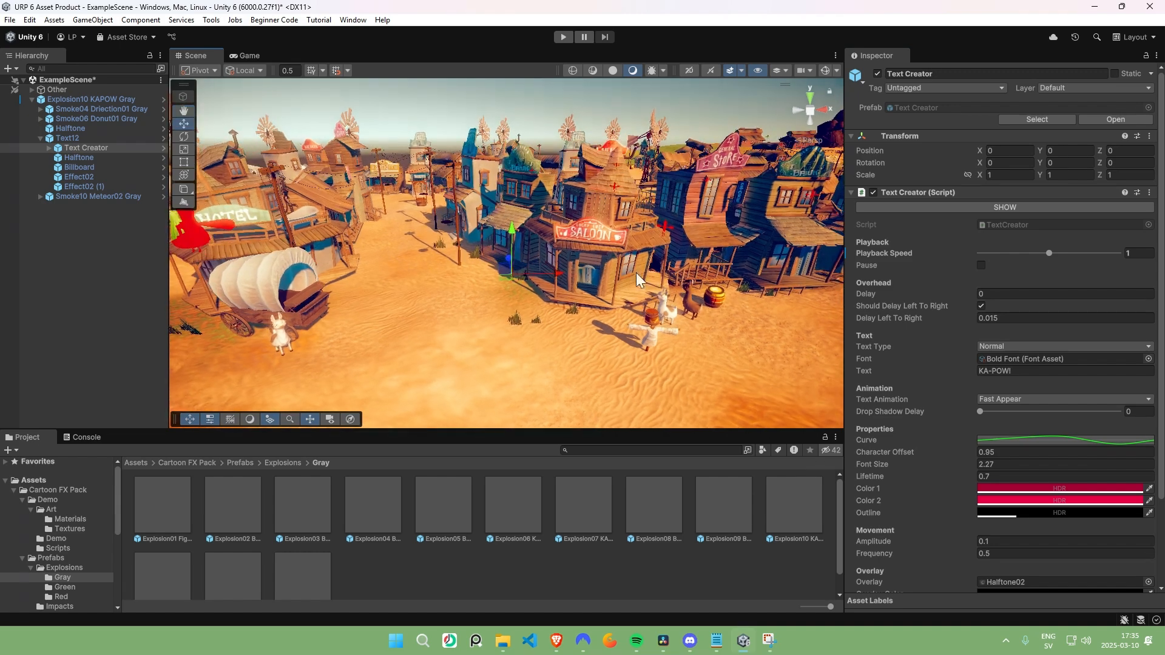
Try Delay Left To Right values such as 0.83 and a Lifetime of 2.97 on the Text Creator, and undo these changes
drag(964, 317, 1000, 319)
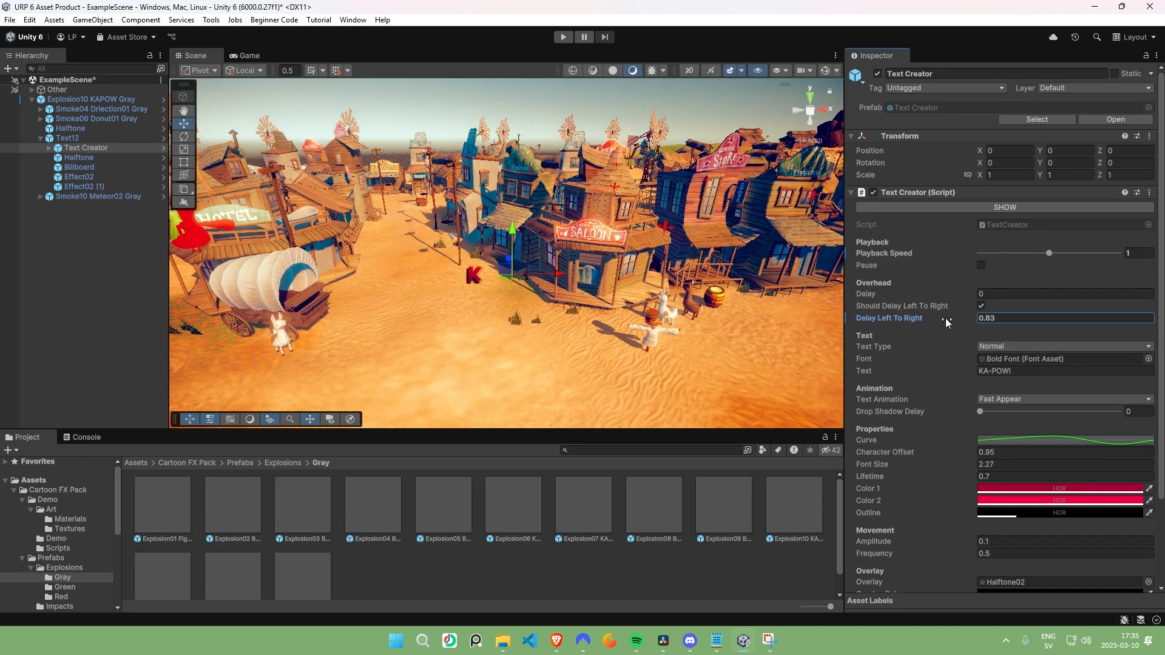
drag(946, 317, 934, 317)
drag(943, 476, 953, 475)
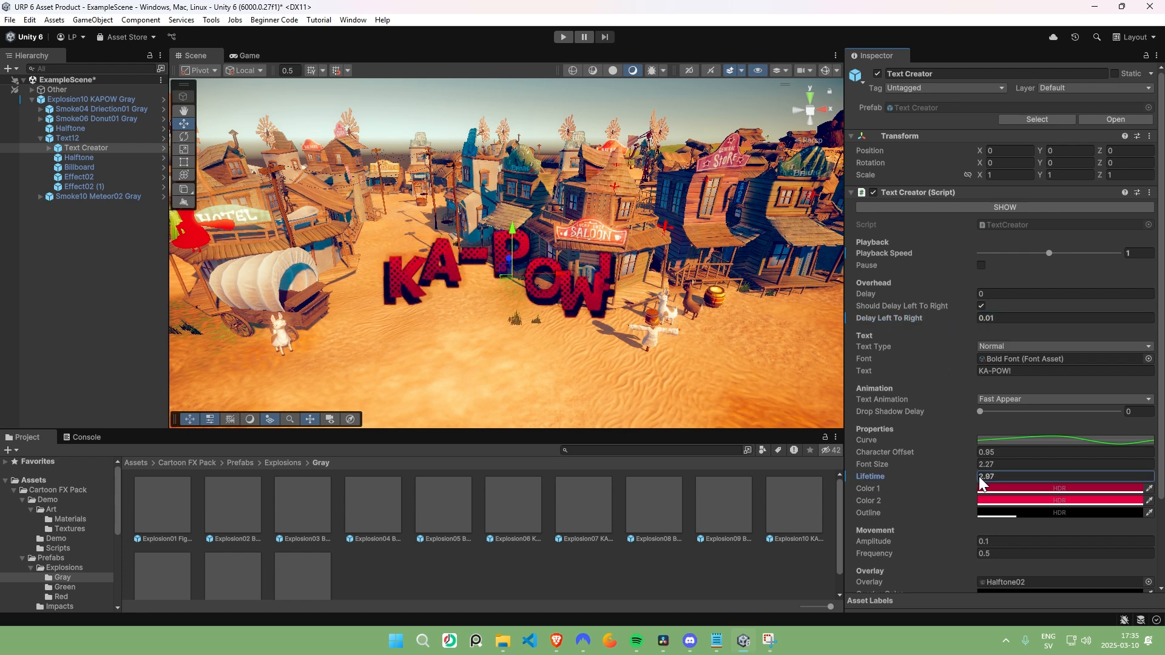
drag(958, 318, 967, 318)
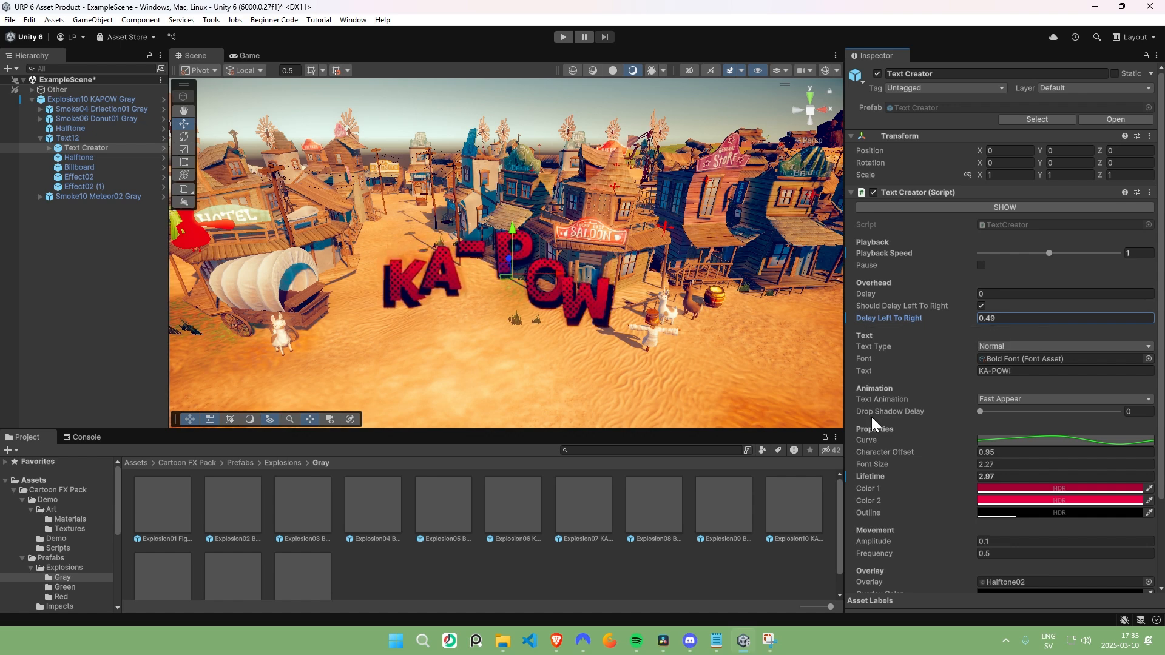
key(ctrl+z)
key(ctrl+z)
drag(940, 318, 957, 318)
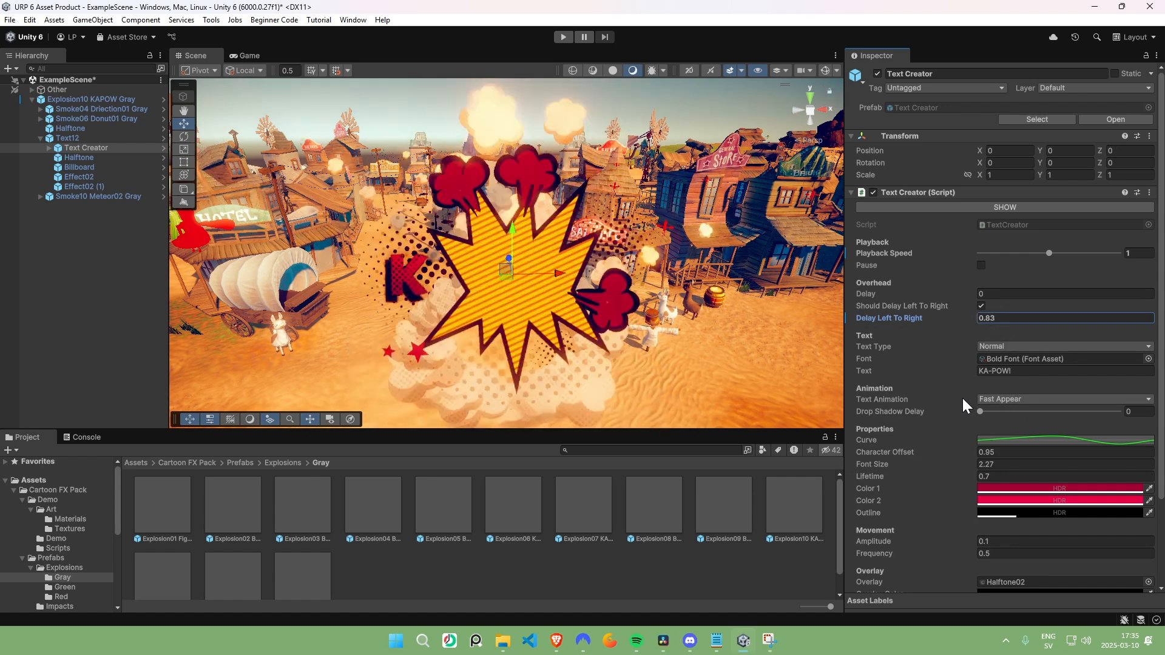
key(ctrl+z)
key(ctrl+z)
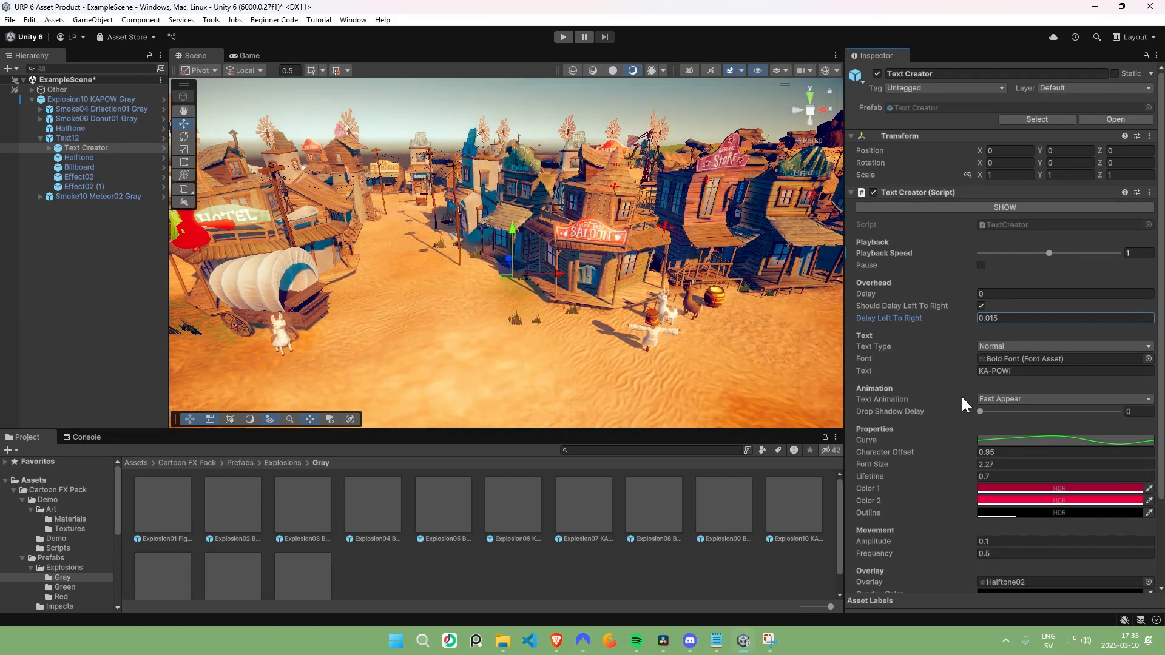
Try the other bold and rigid font assets on the Text Creator, including Bold Stretched Font, and return to Bold Font
click(1148, 358)
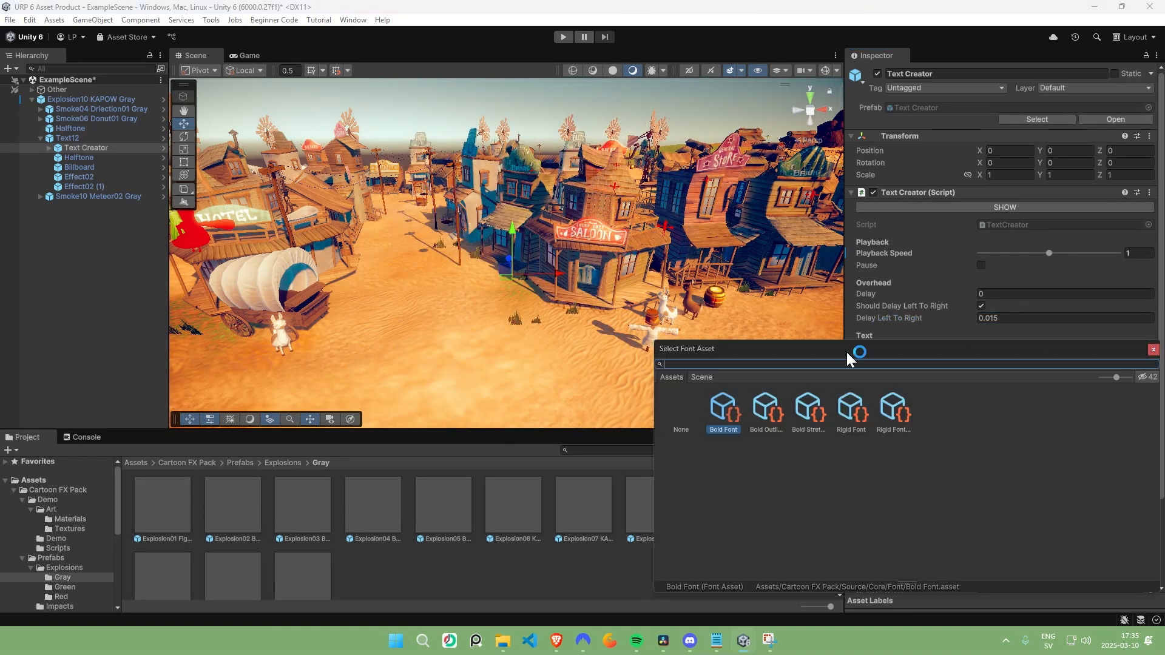
click(774, 392)
click(816, 390)
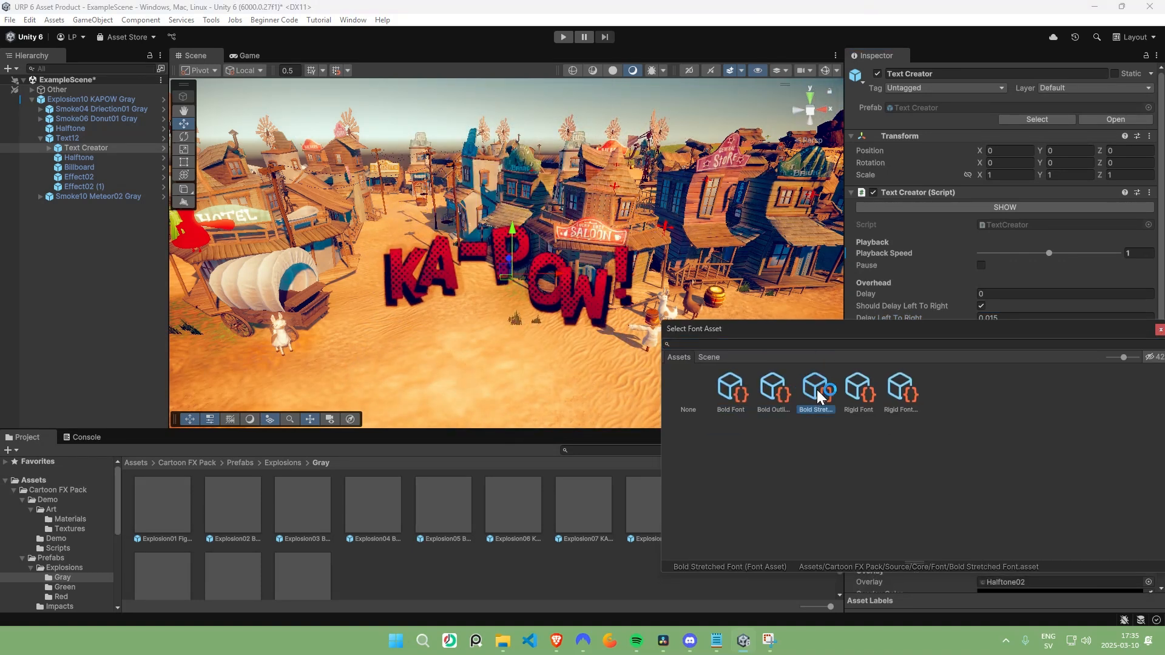
click(859, 391)
click(902, 393)
click(816, 392)
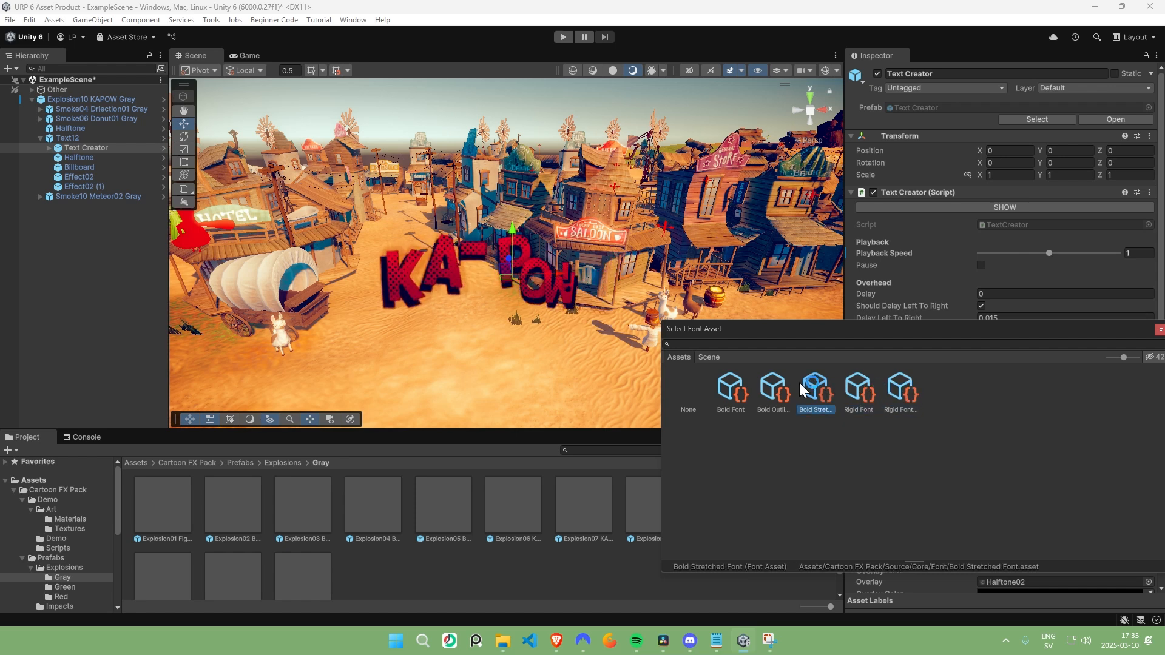
click(774, 392)
click(730, 392)
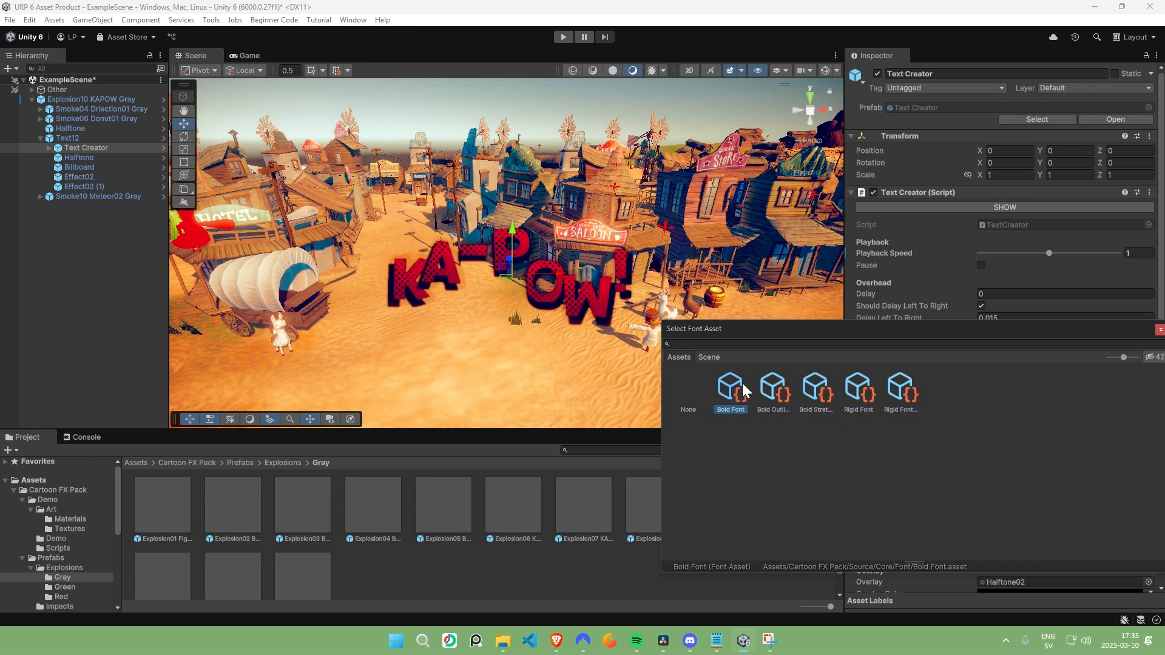
click(1159, 329)
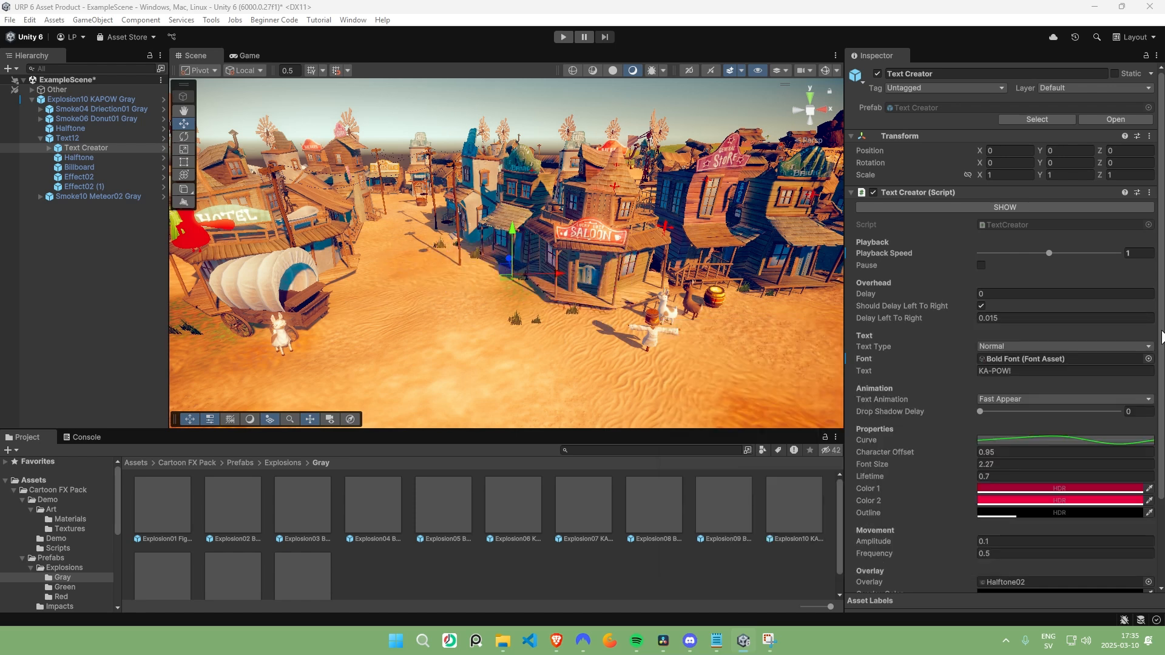
Replace the Text Creator's text with "YOU CAN CAHNGE ME"
click(1009, 346)
click(919, 372)
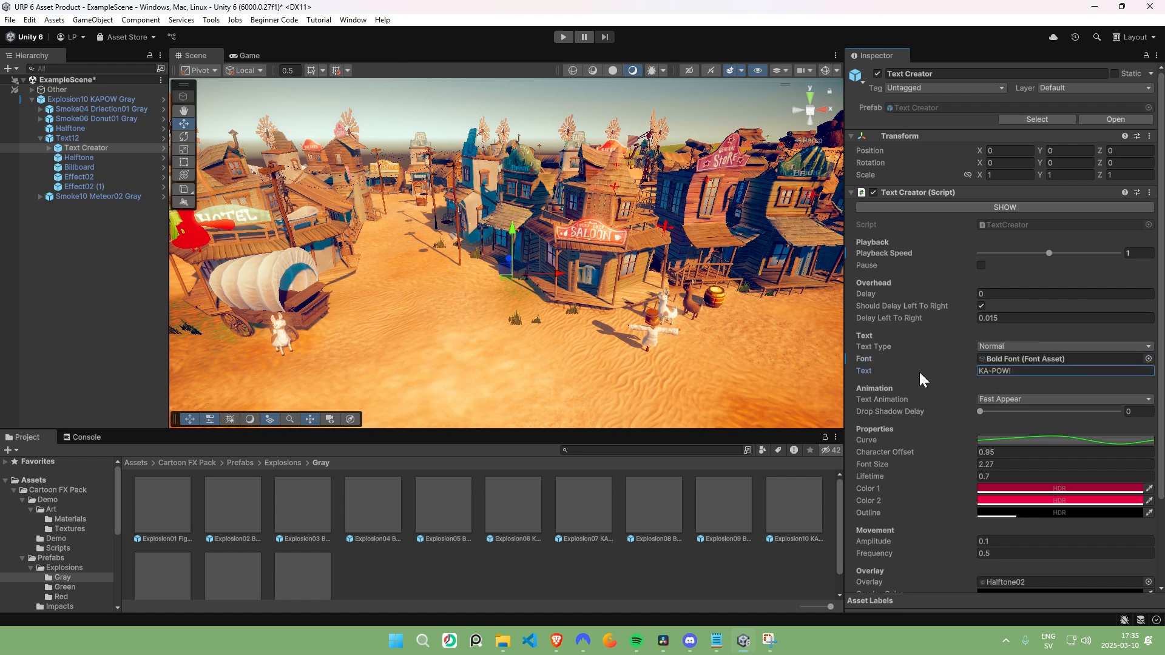
scroll(968, 380, down, 1)
click(1035, 338)
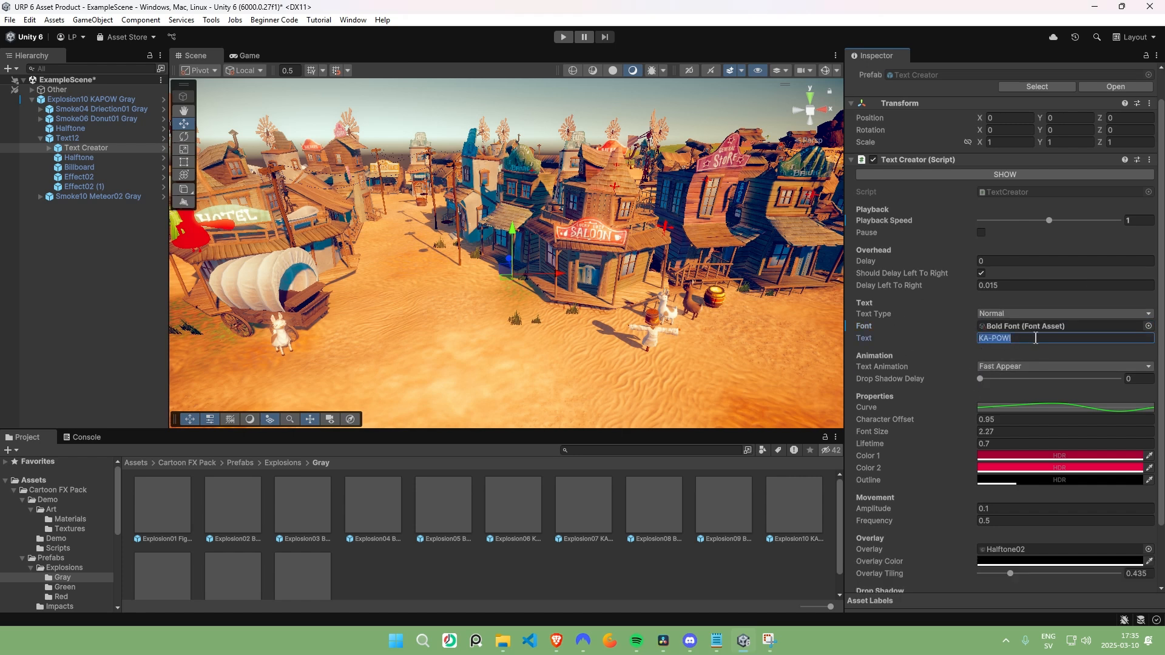
text(YO)
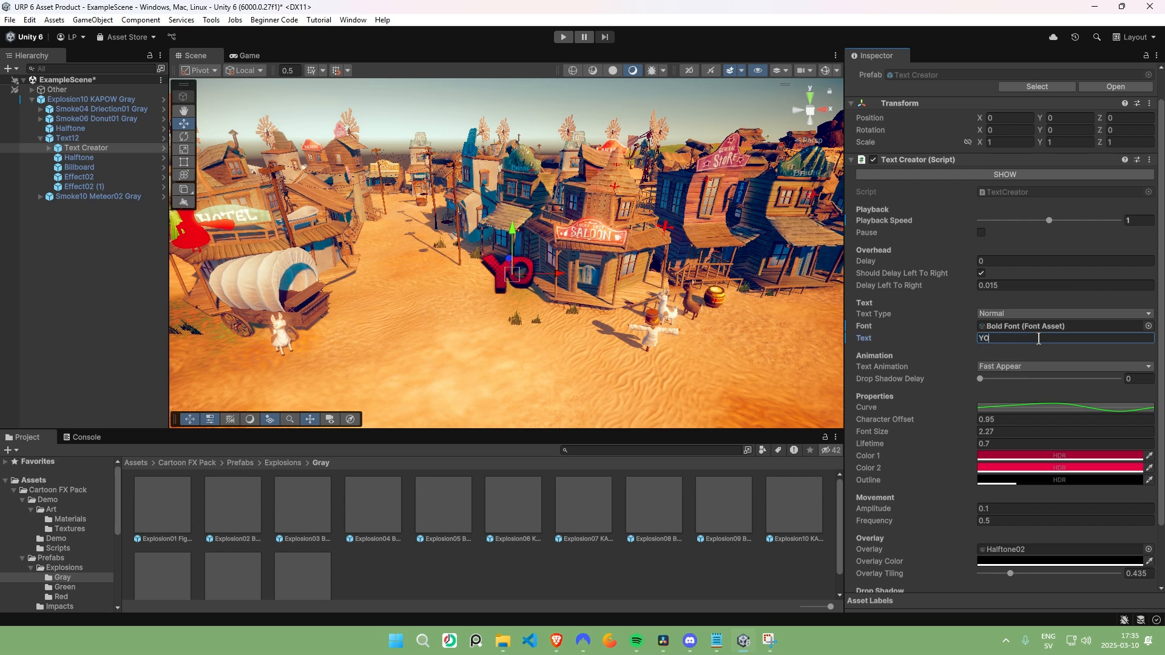
text(U CAN C)
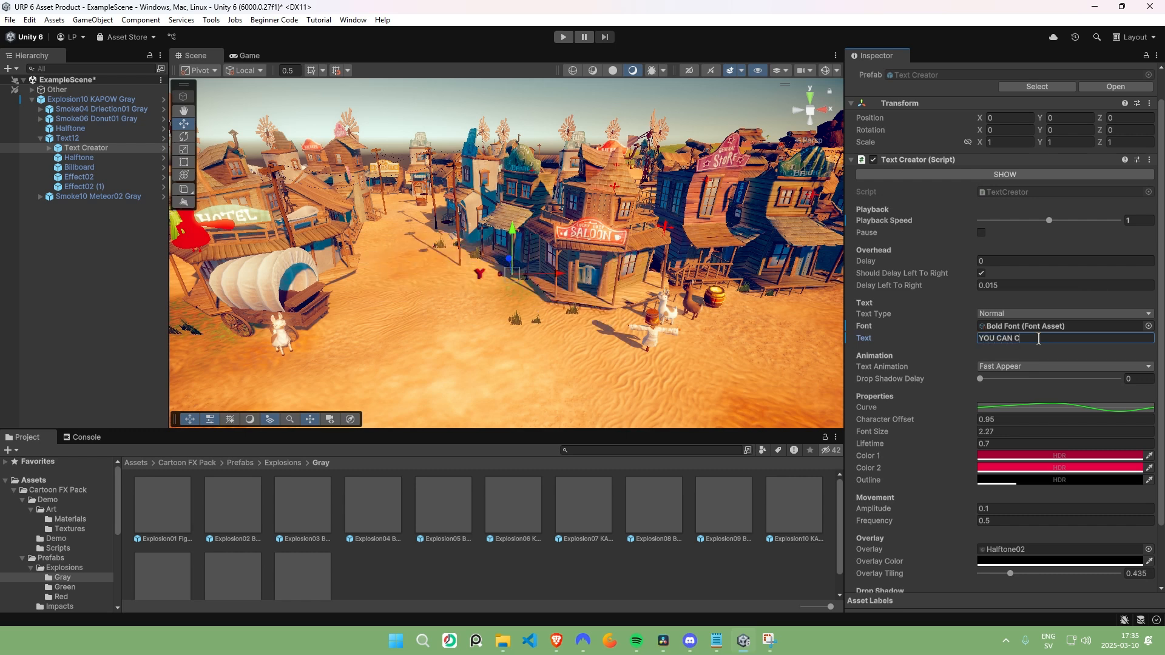
text(AHNGE ME)
key(Return)
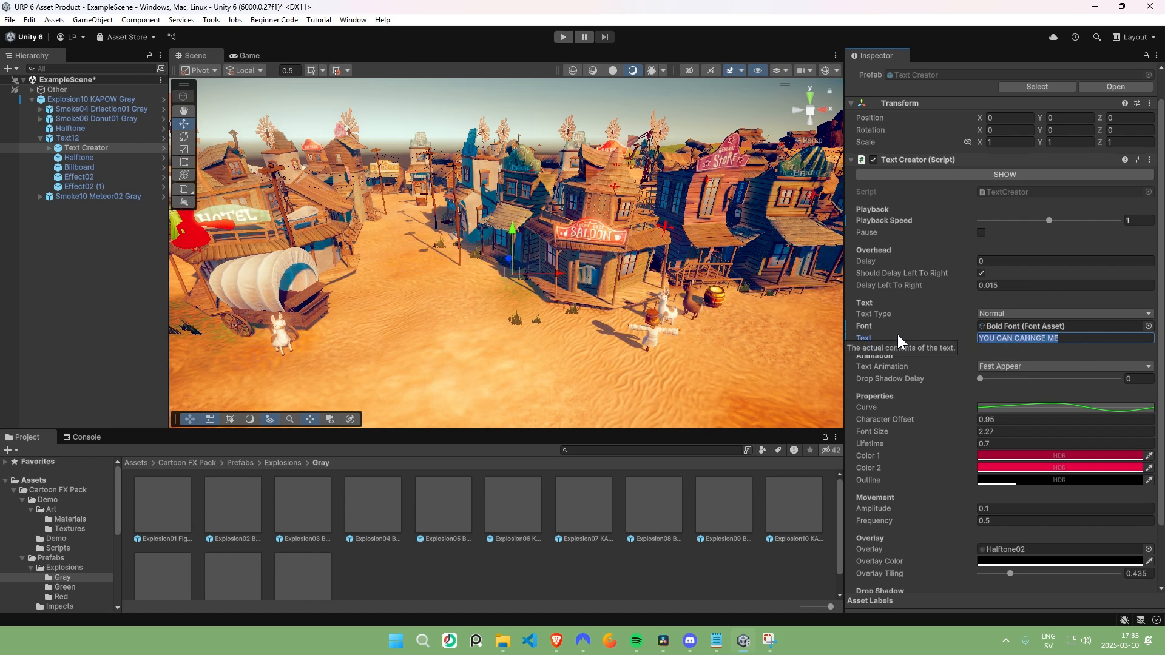
Try "BOOM!" as the Text Creator's text and restore it to "KA-POW!"
text(BOOM!)
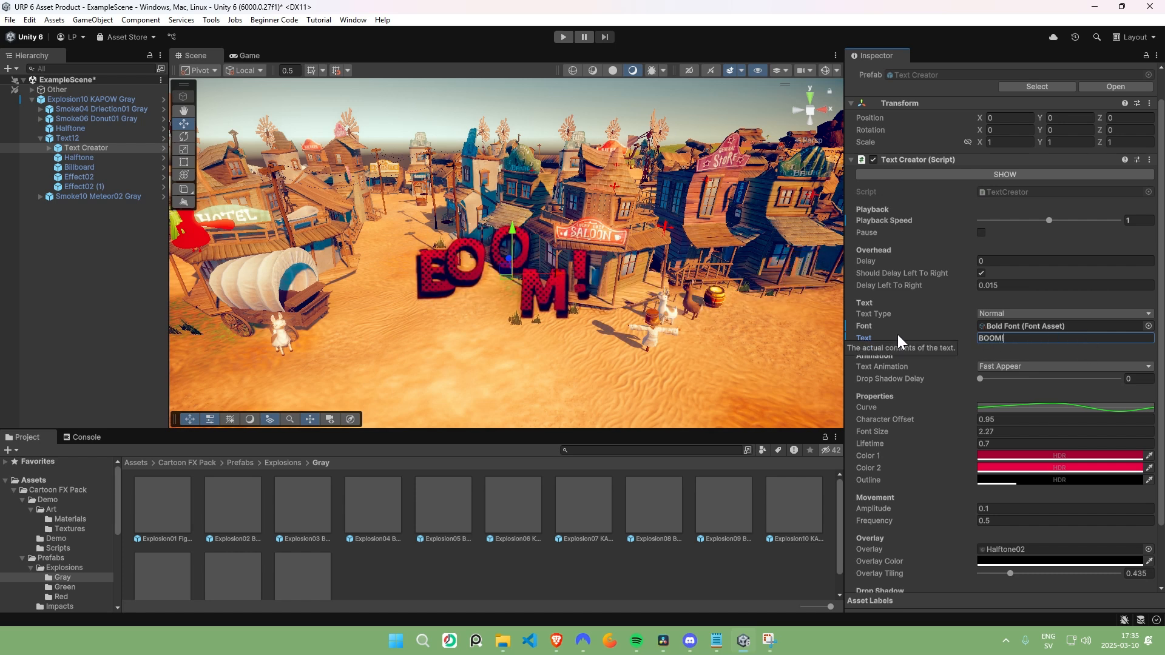
key(BackSpace)
key(BackSpace)
key(BackSpace)
key(BackSpace)
text(KA)
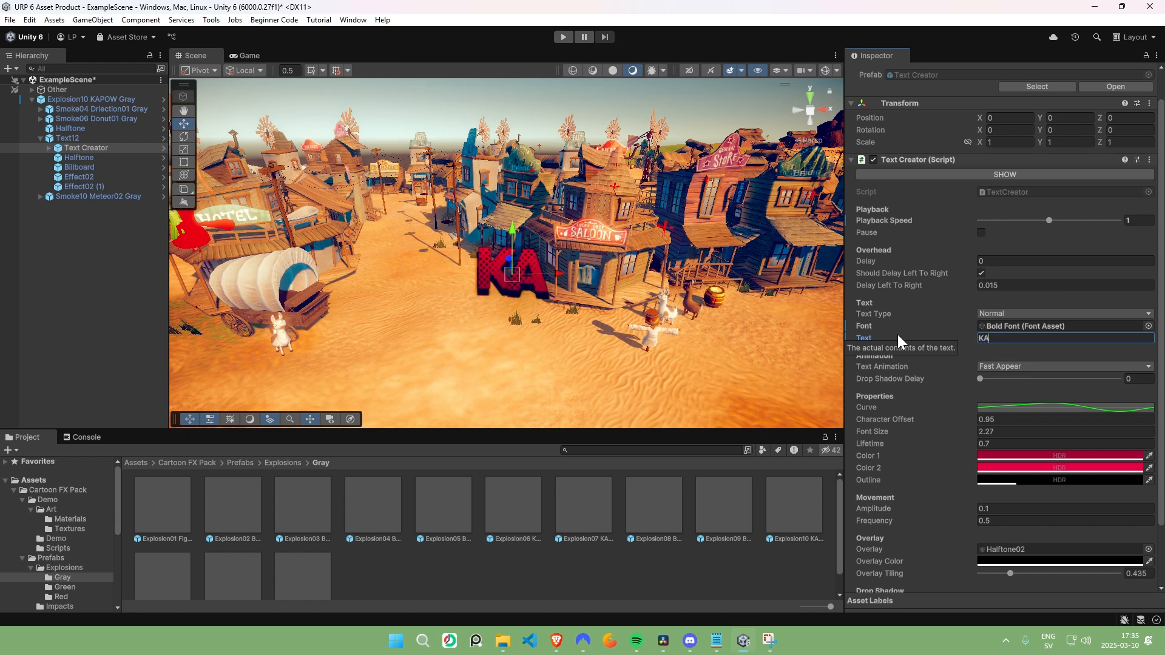
text(-POW!)
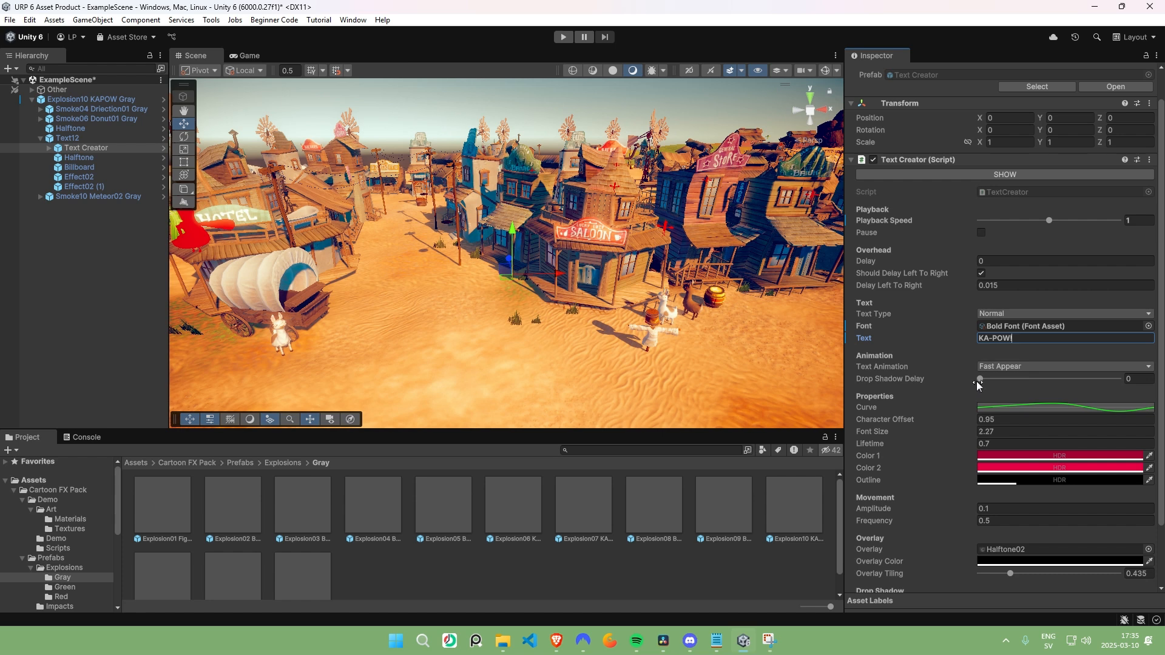
Keep the Drop Shadow Delay at 0, try the Slide text animation and set the Text Animation to Appear
mouse_move(983, 381)
mouse_down()
mouse_move(1032, 383)
mouse_move(977, 379)
mouse_up()
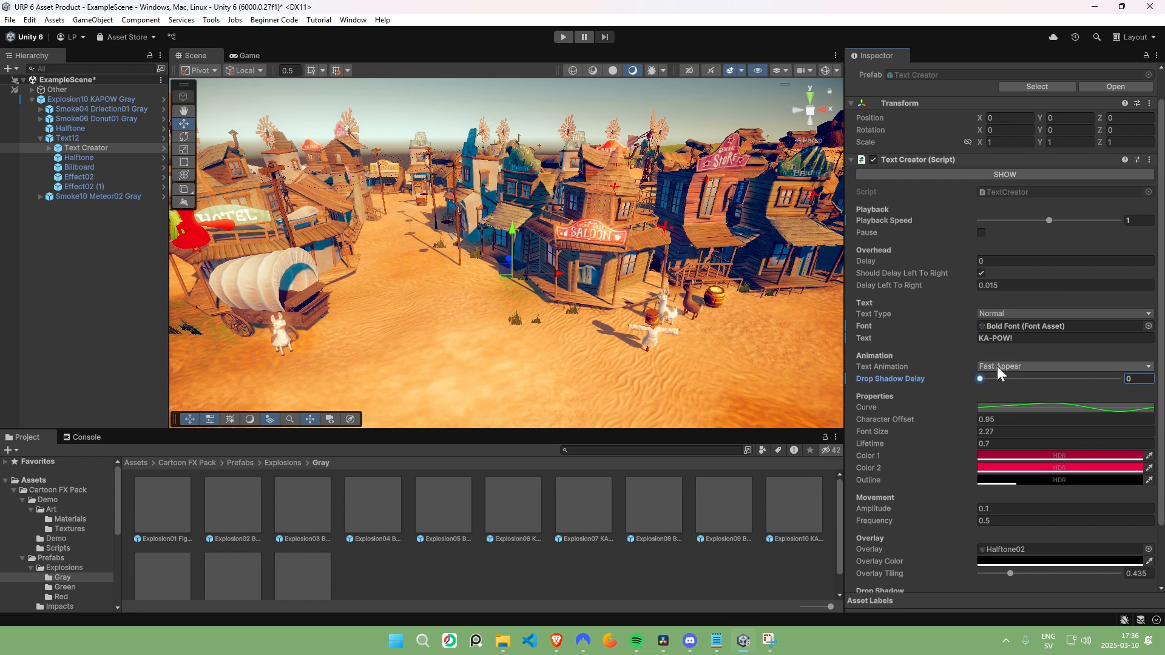
click(996, 366)
click(1007, 393)
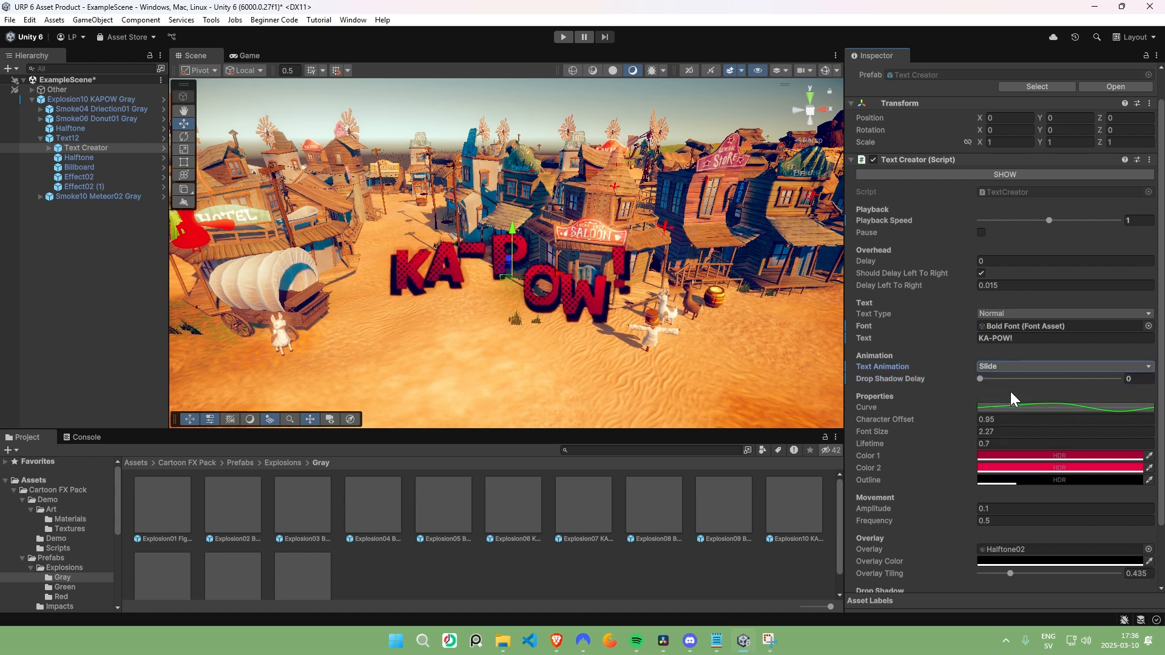
click(1017, 367)
click(1007, 380)
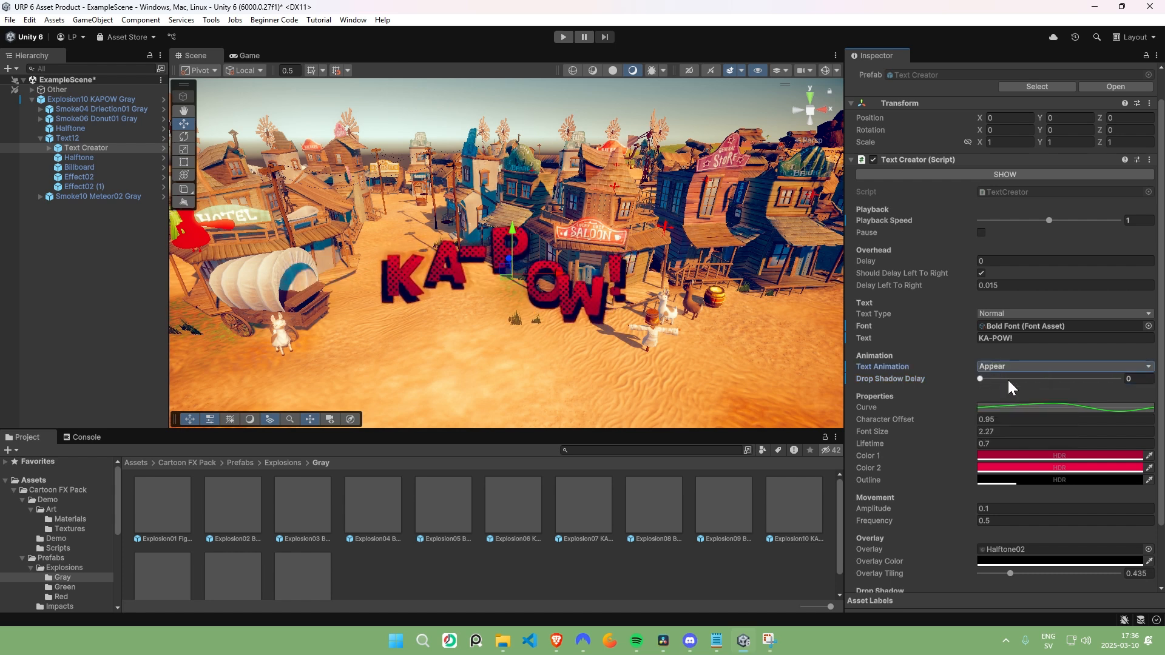
Try the Fast Appear and Rise text animations on the Text Creator and lower the Playback Speed to 0.36
click(1008, 367)
click(1014, 406)
click(1004, 367)
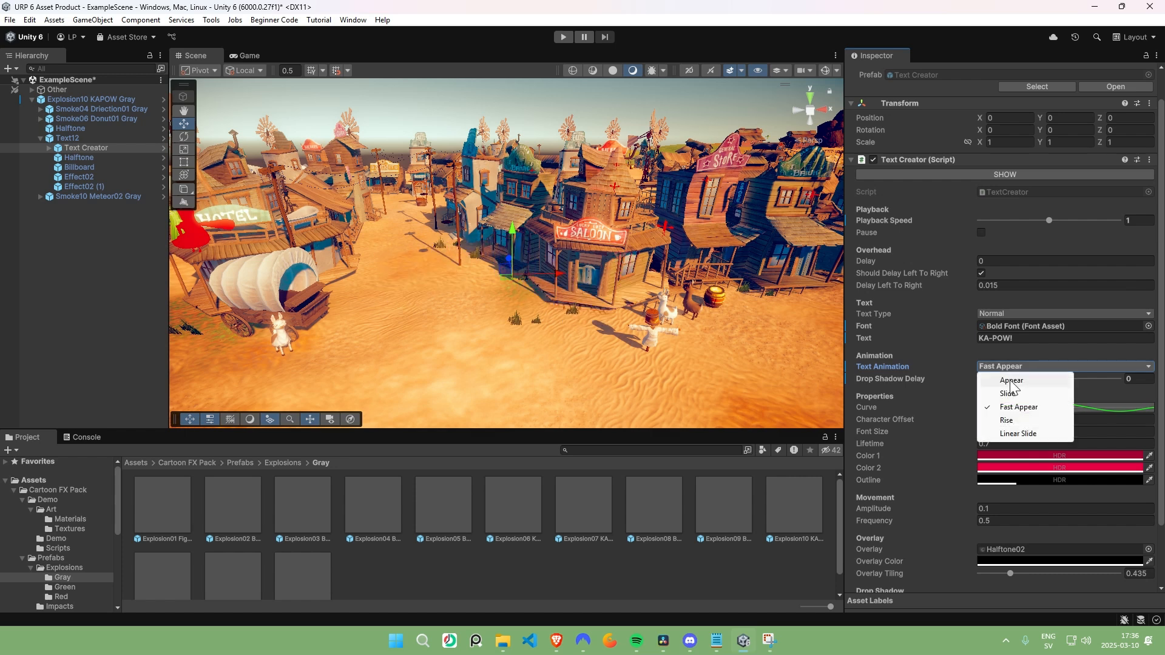
click(1008, 419)
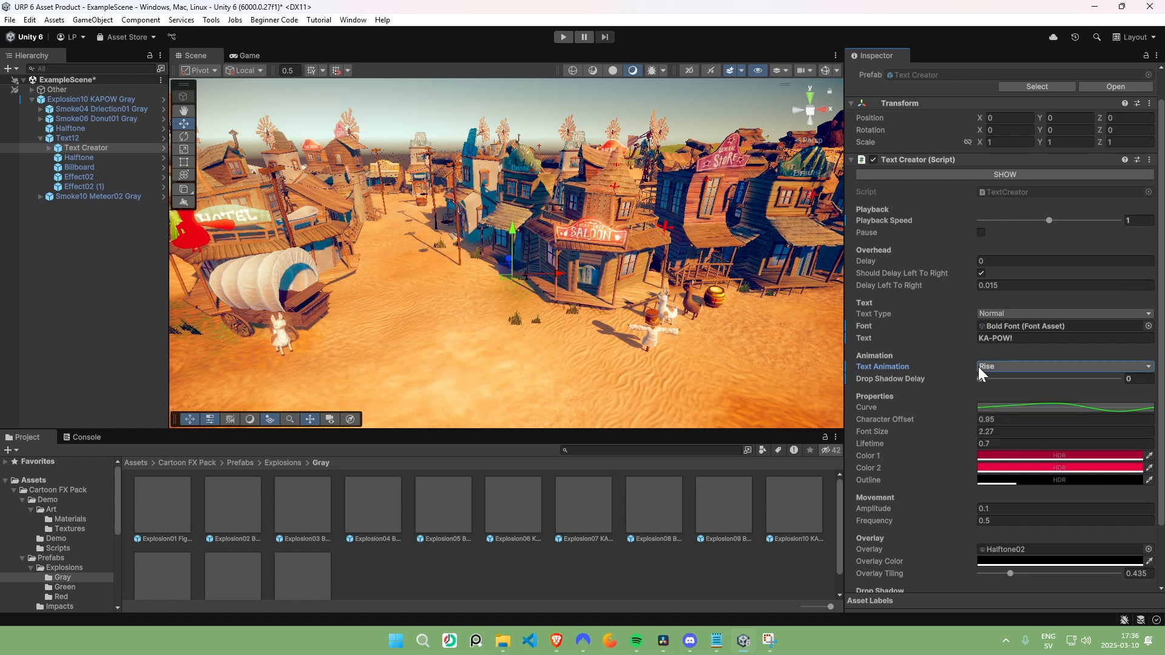
mouse_move(1010, 224)
mouse_down()
mouse_move(1022, 222)
mouse_move(1006, 222)
mouse_up()
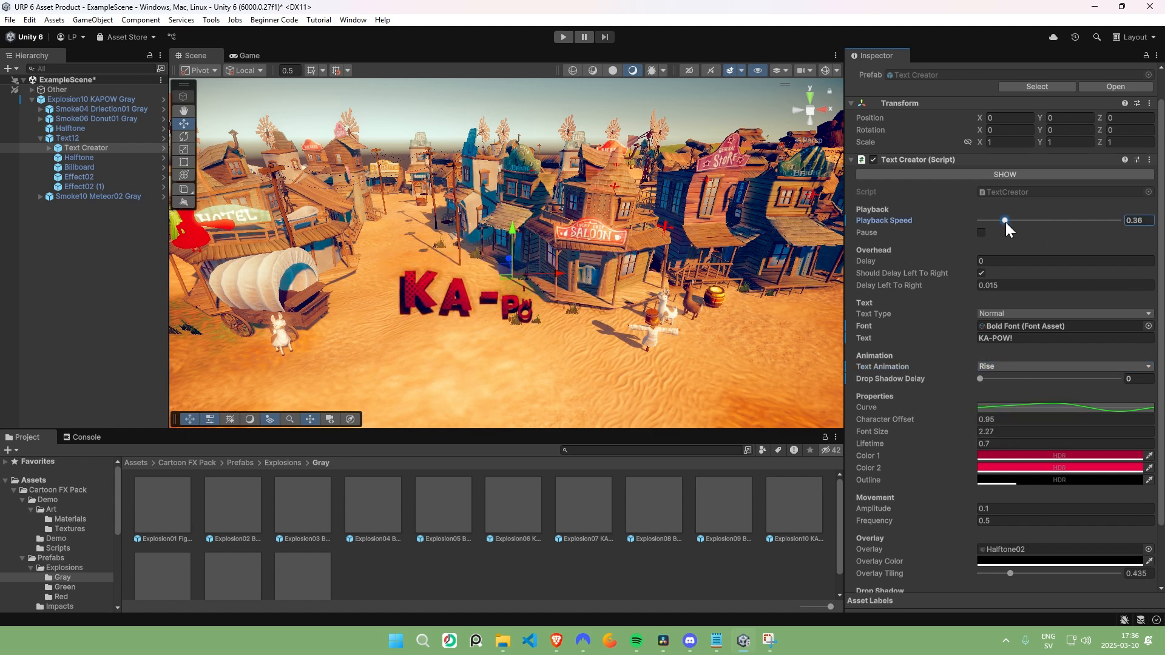
Preview the Appear, Slide and Linear Slide text animations in turn at the slowed playback speed
click(998, 367)
click(1004, 380)
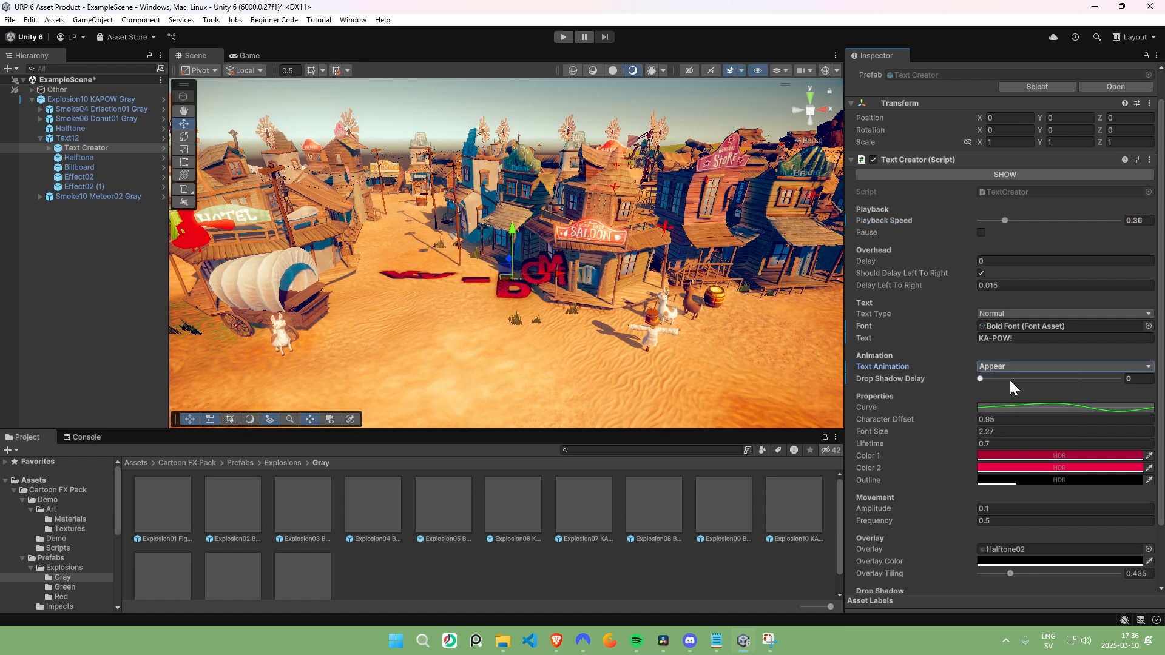
click(1017, 365)
click(1006, 393)
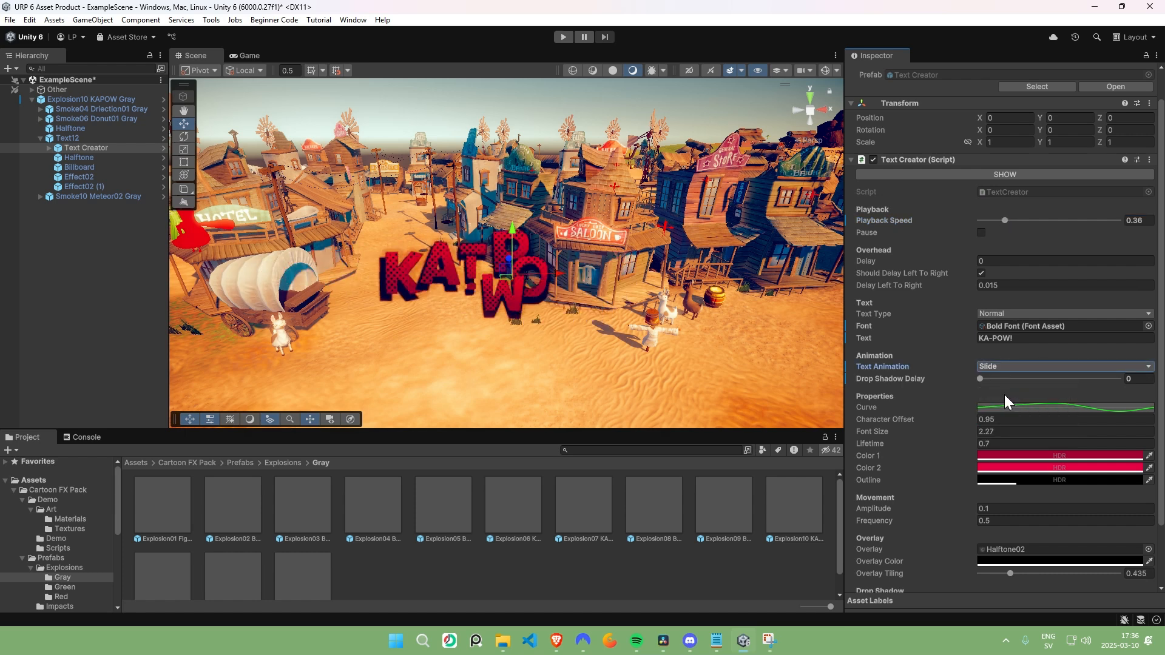
click(1014, 365)
click(1009, 433)
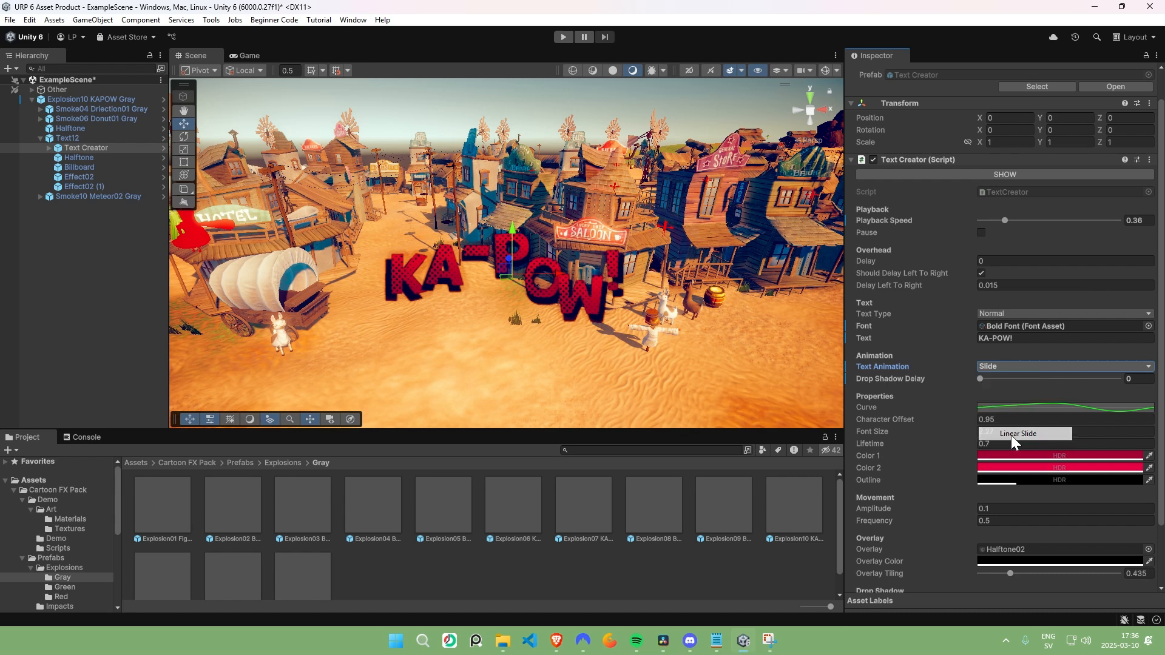
Try the Rise and Appear text animations again and set the Text Animation to Fast Appear
click(1021, 367)
click(995, 418)
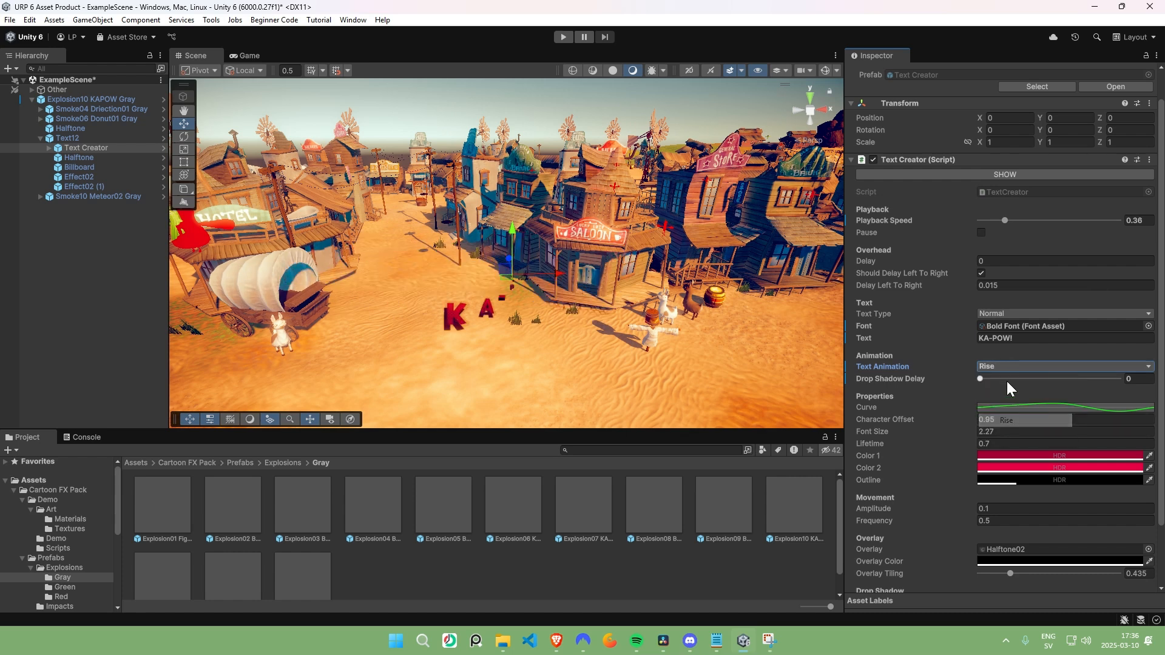
click(1013, 366)
click(1012, 380)
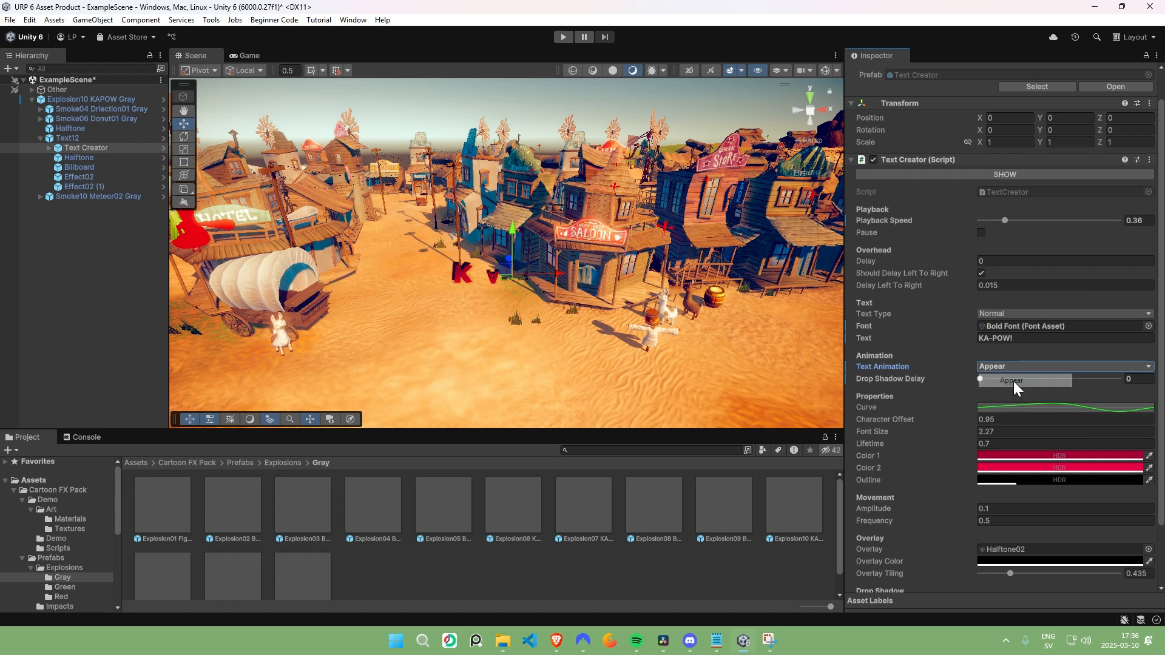
click(1010, 367)
click(1017, 406)
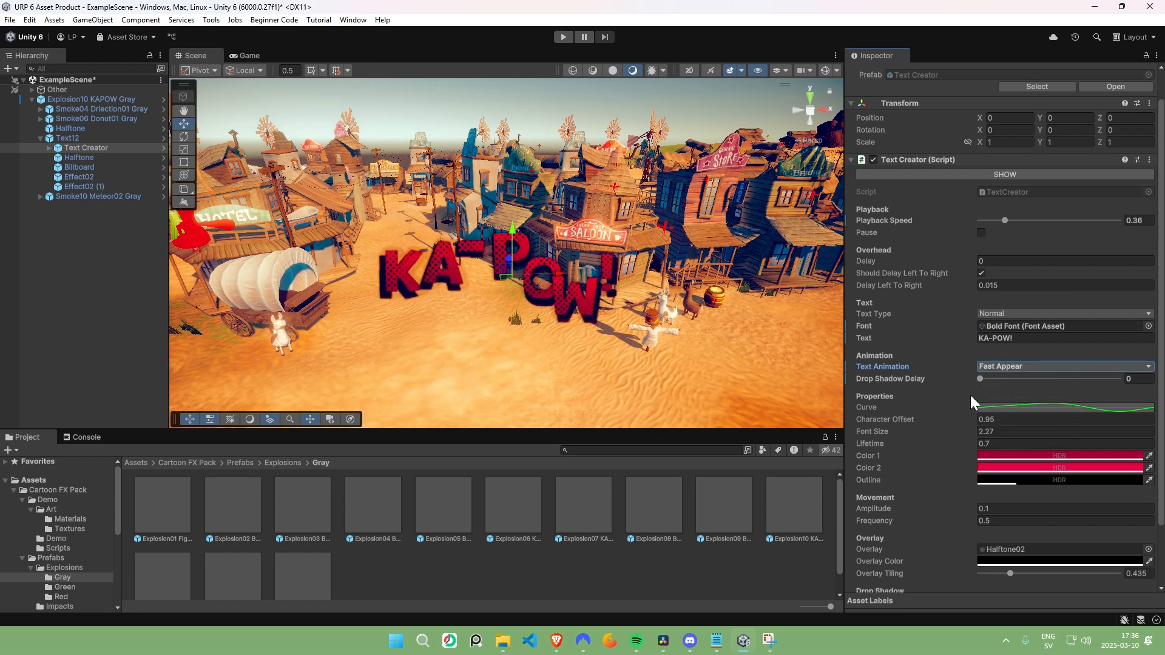
Open the text's Curve, raise its peak to about 1.1 and reposition the early key on the rising slope
click(1017, 409)
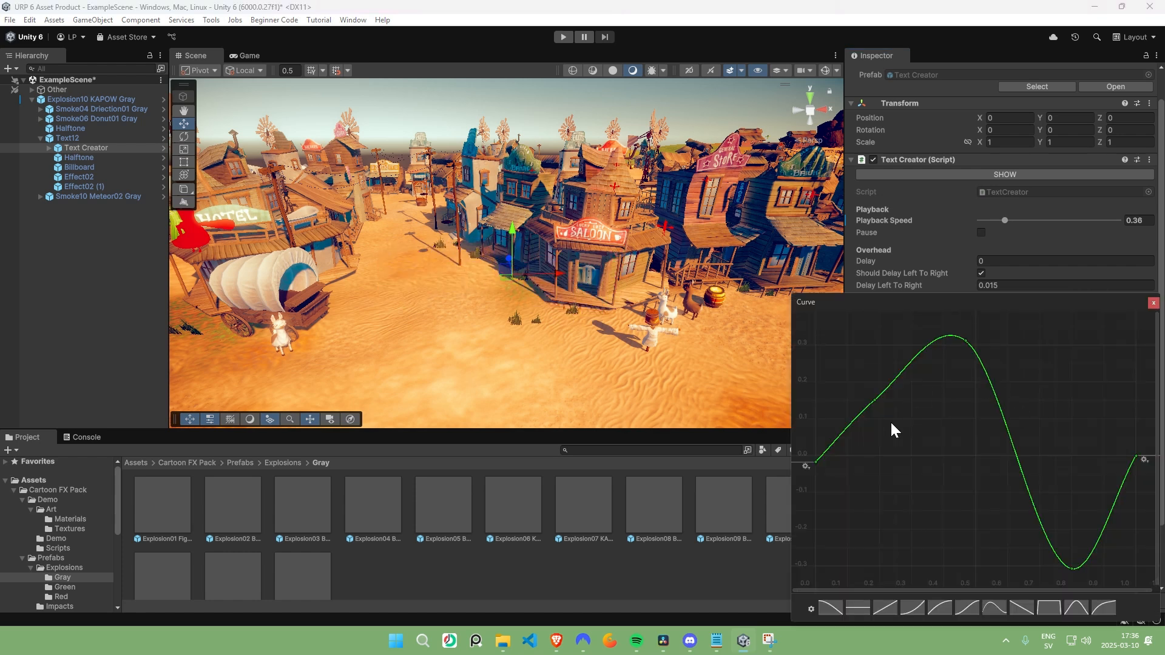
scroll(956, 460, down, 5)
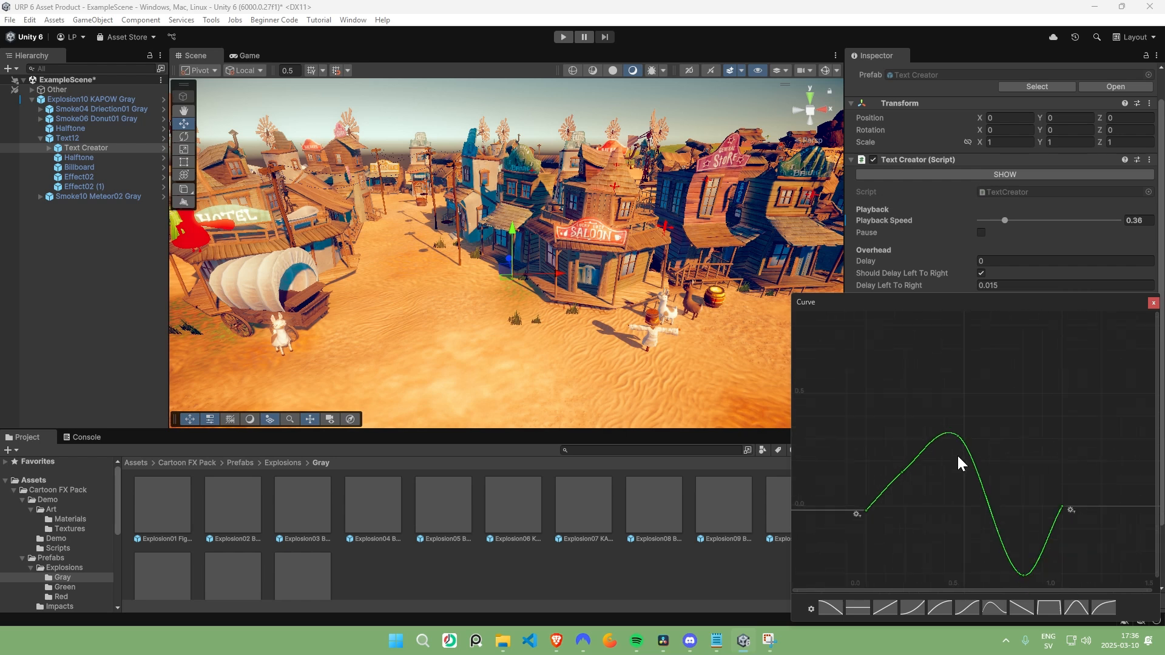
click(957, 436)
drag(957, 438, 951, 281)
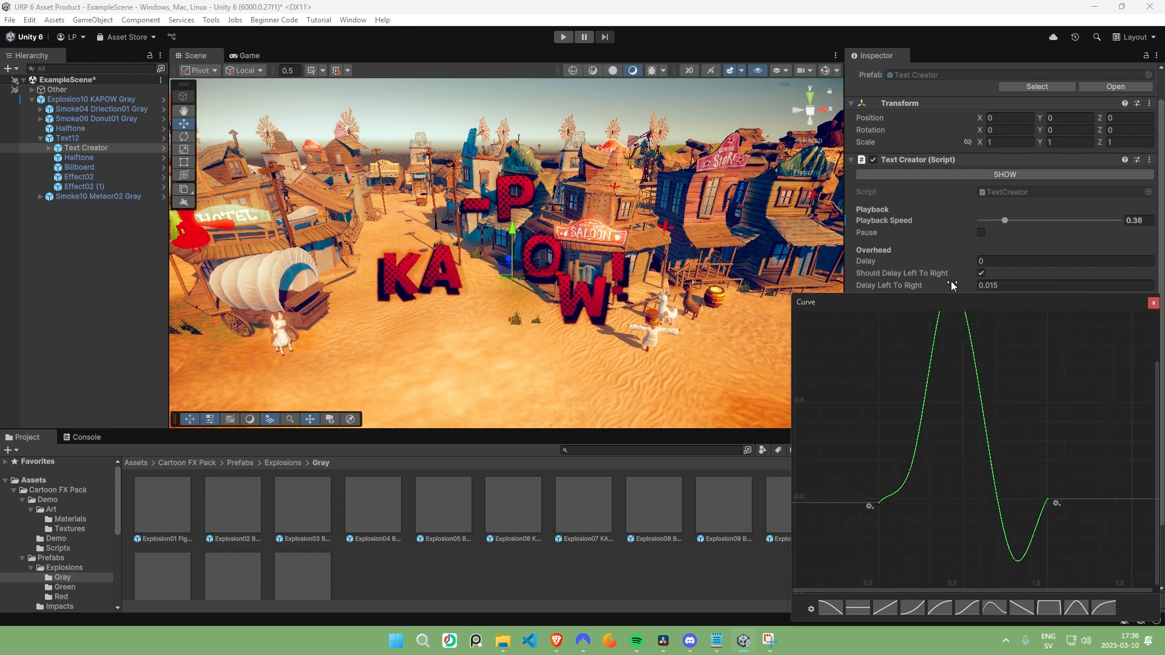
scroll(937, 481, down, 2)
drag(929, 473, 915, 454)
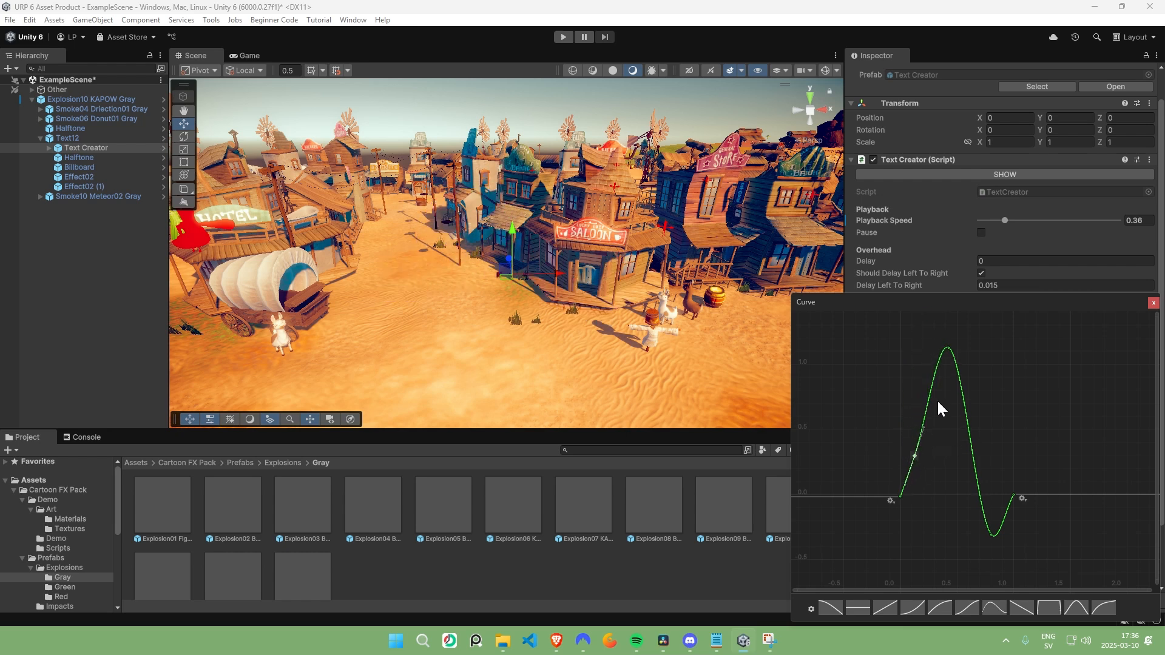
Lower the Curve's central peak key to about 0.1 and reposition the early key to soften the first hump
drag(949, 349, 938, 478)
scroll(967, 492, up, 2)
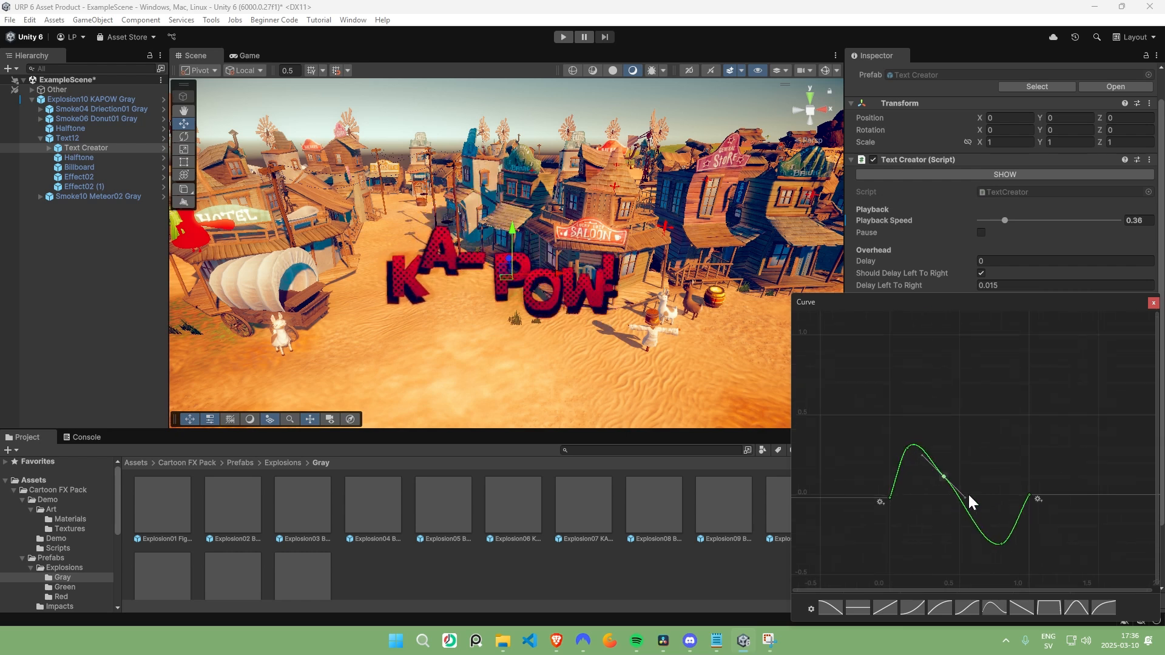
scroll(974, 506, up, 1)
middle_drag(974, 506, 981, 457)
drag(873, 367, 884, 410)
Select all keys of the Curve, compress them vertically into a nearly flat wave and close the curve editor
key(f)
scroll(938, 425, down, 5)
key(ctrl+a)
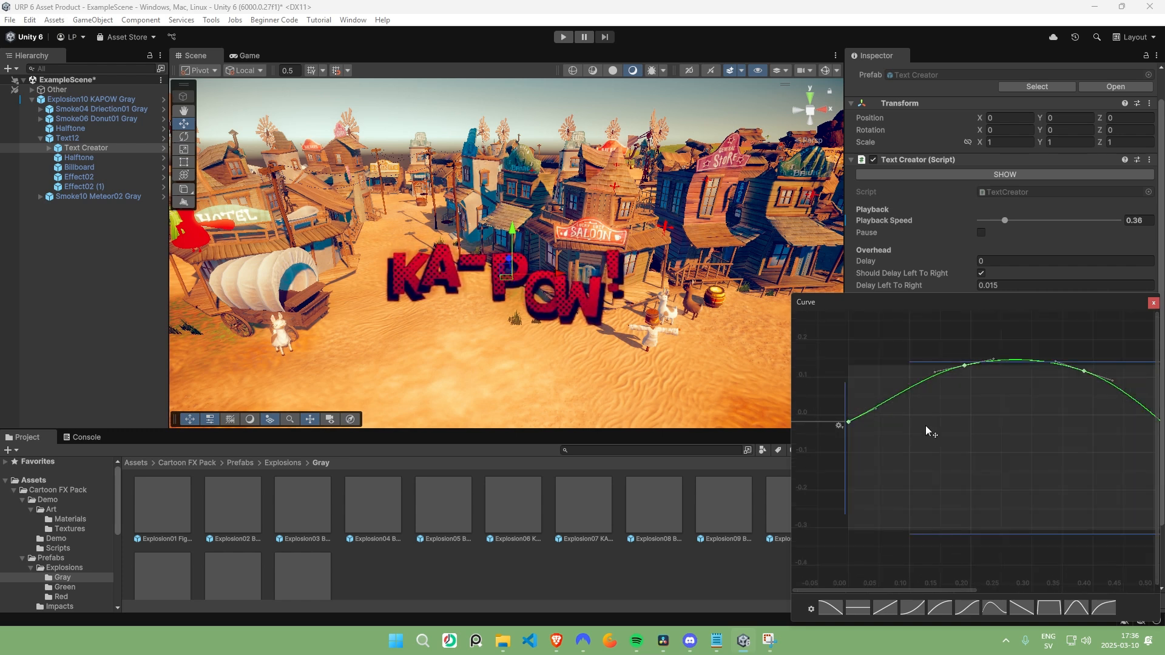
key(f)
scroll(925, 425, down, 5)
click(983, 349)
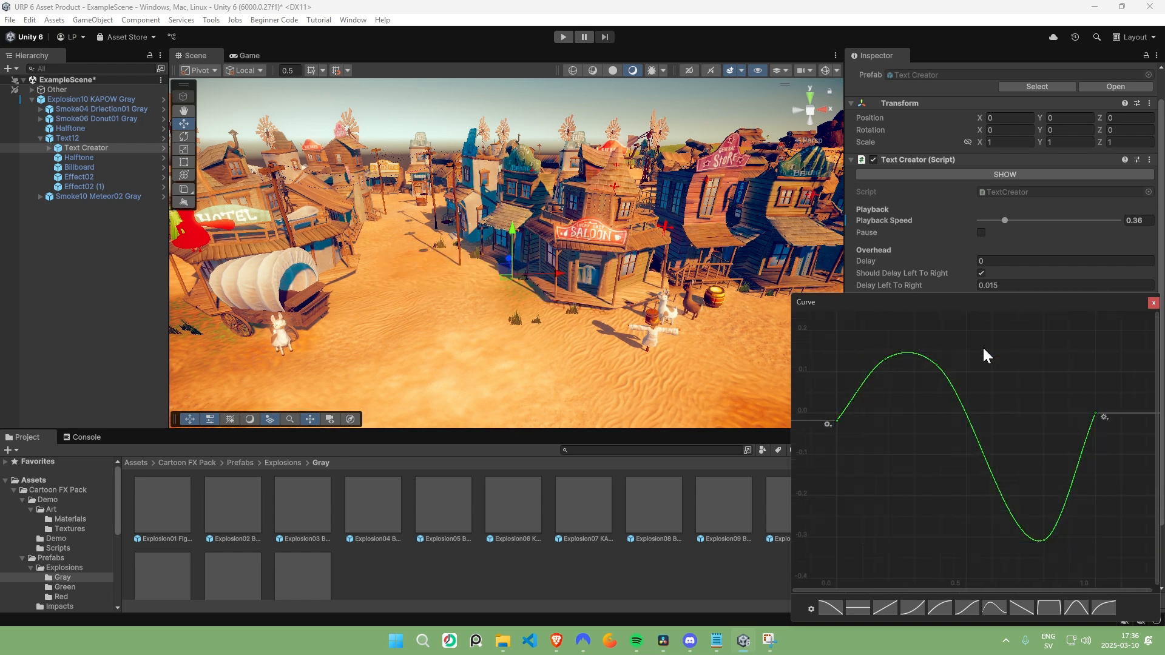
key(ctrl+a)
drag(955, 350, 958, 412)
drag(944, 543, 943, 479)
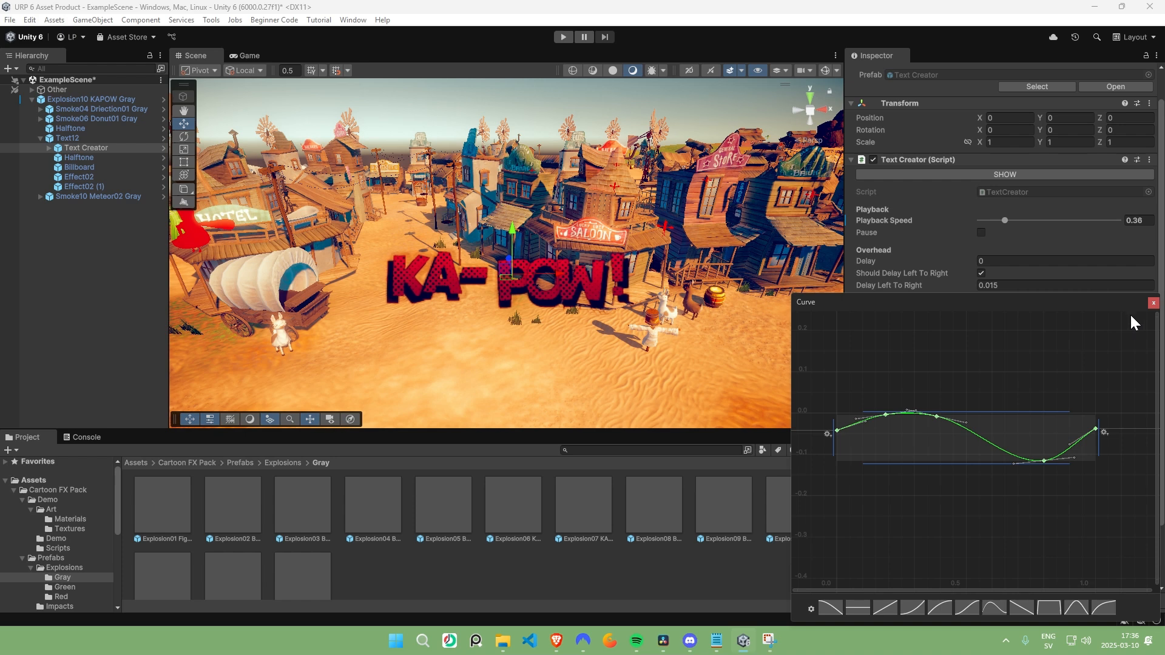
click(1153, 302)
Try a Character Offset of 0.78 and a different Font Size for the text, undoing each change
scroll(910, 364, down, 1)
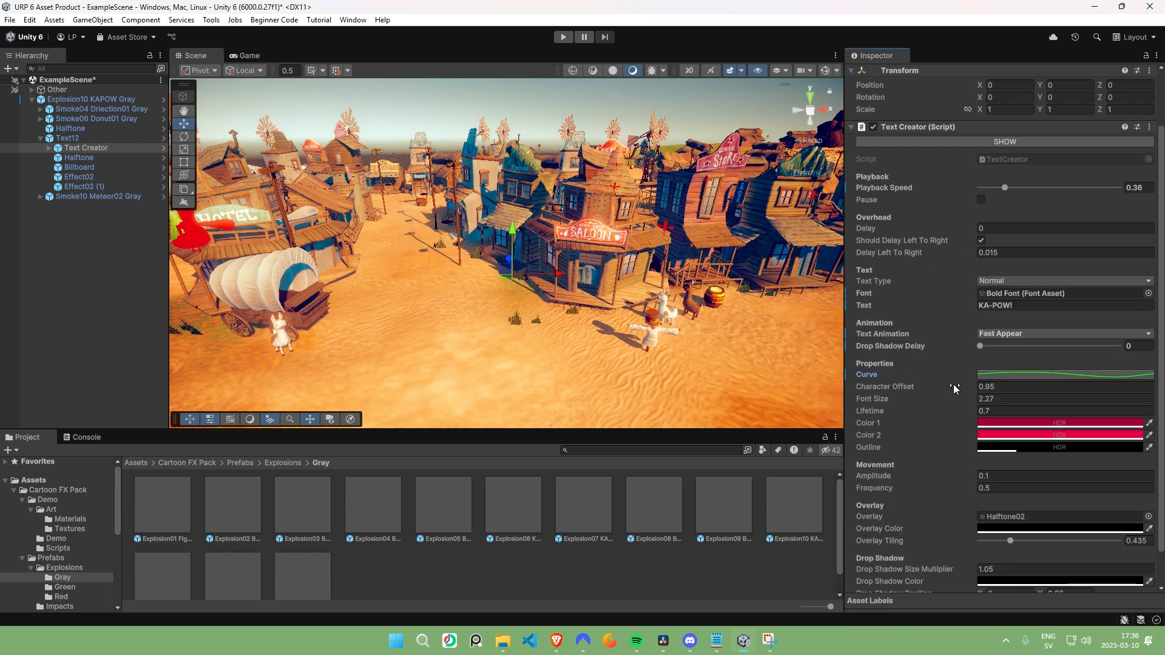
mouse_move(954, 388)
mouse_down()
mouse_move(934, 384)
mouse_move(949, 387)
mouse_up()
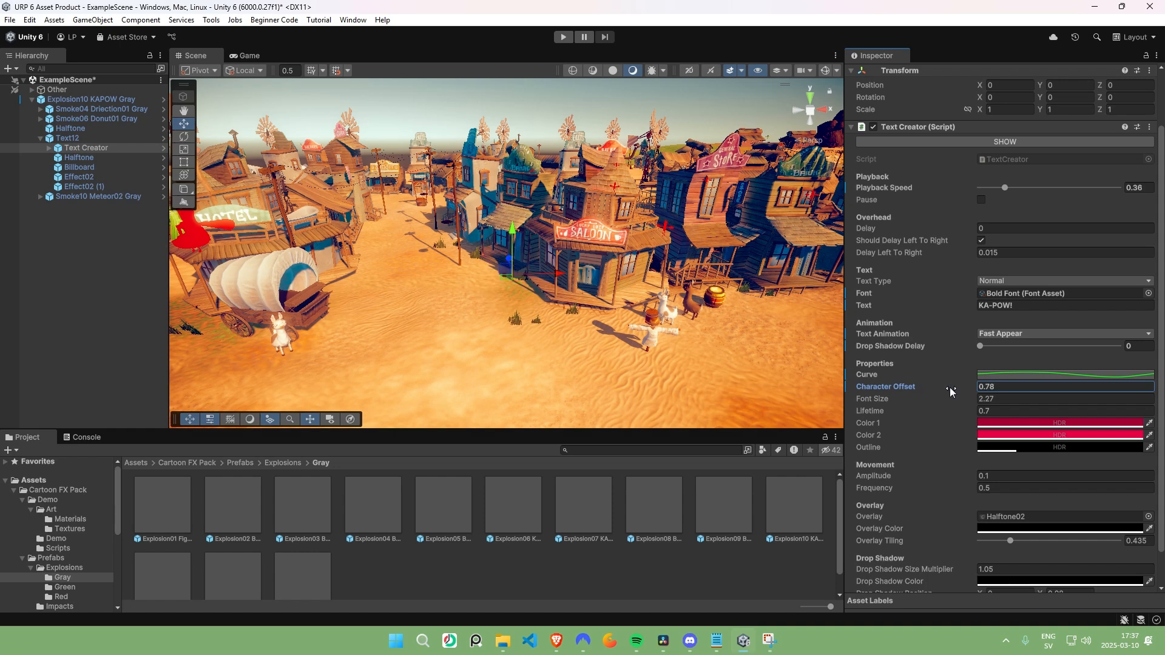
key(ctrl+z)
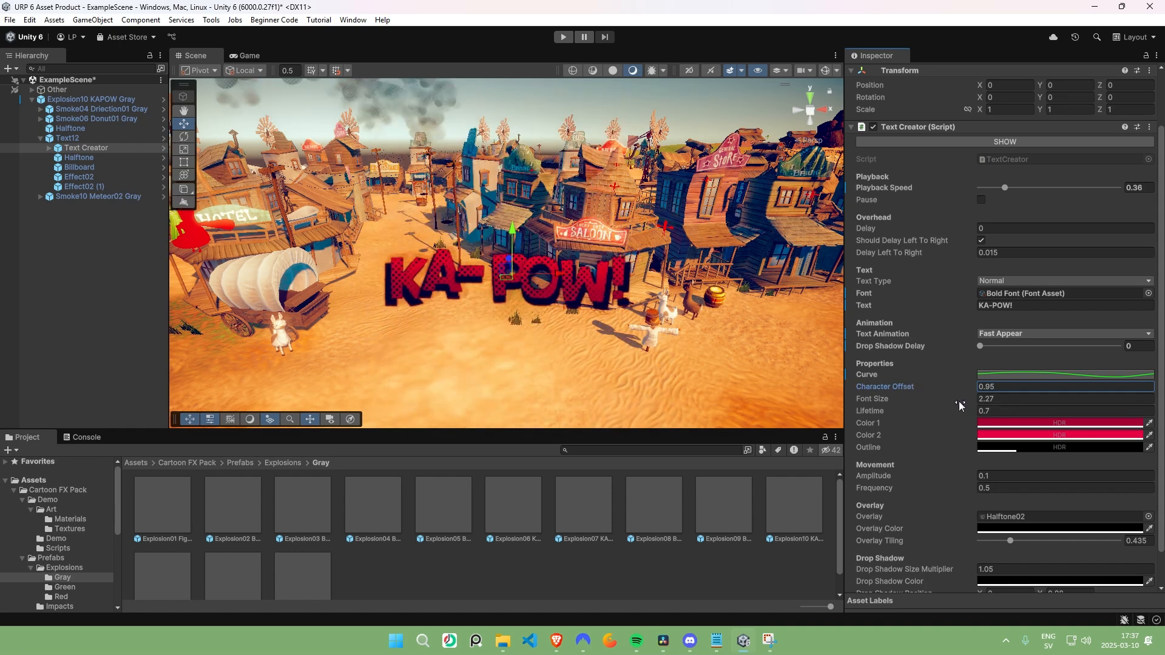
scroll(933, 400, down, 1)
drag(943, 363, 909, 366)
key(ctrl+z)
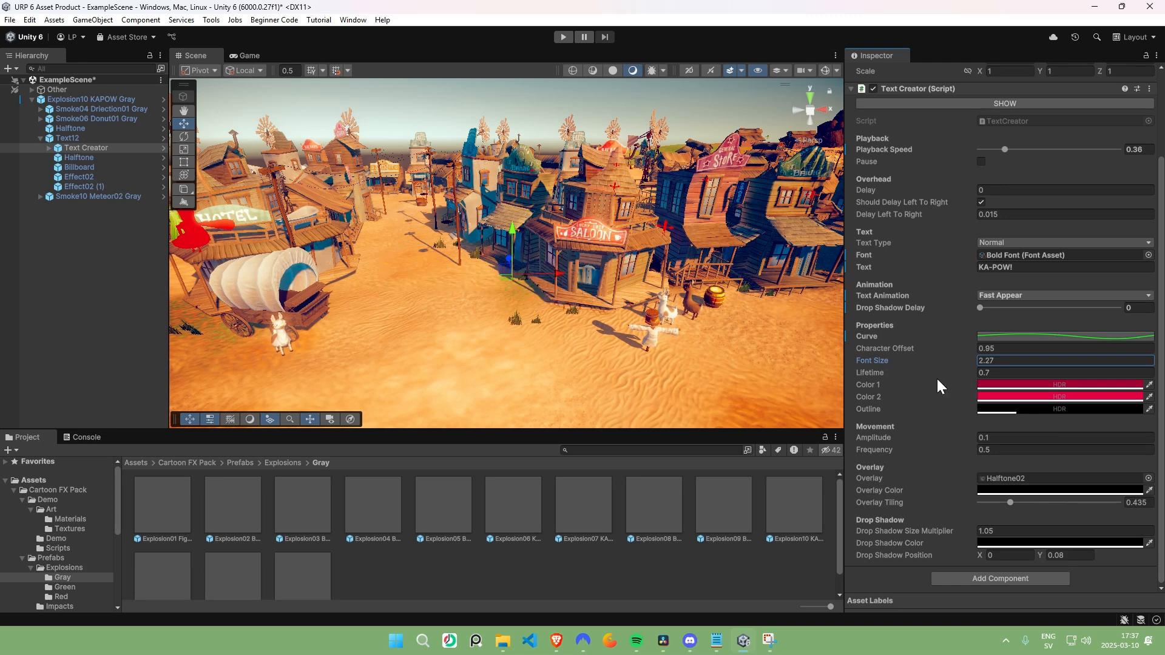
Change the text's Color 1 to teal, RGB 0, 91, 82
click(1029, 385)
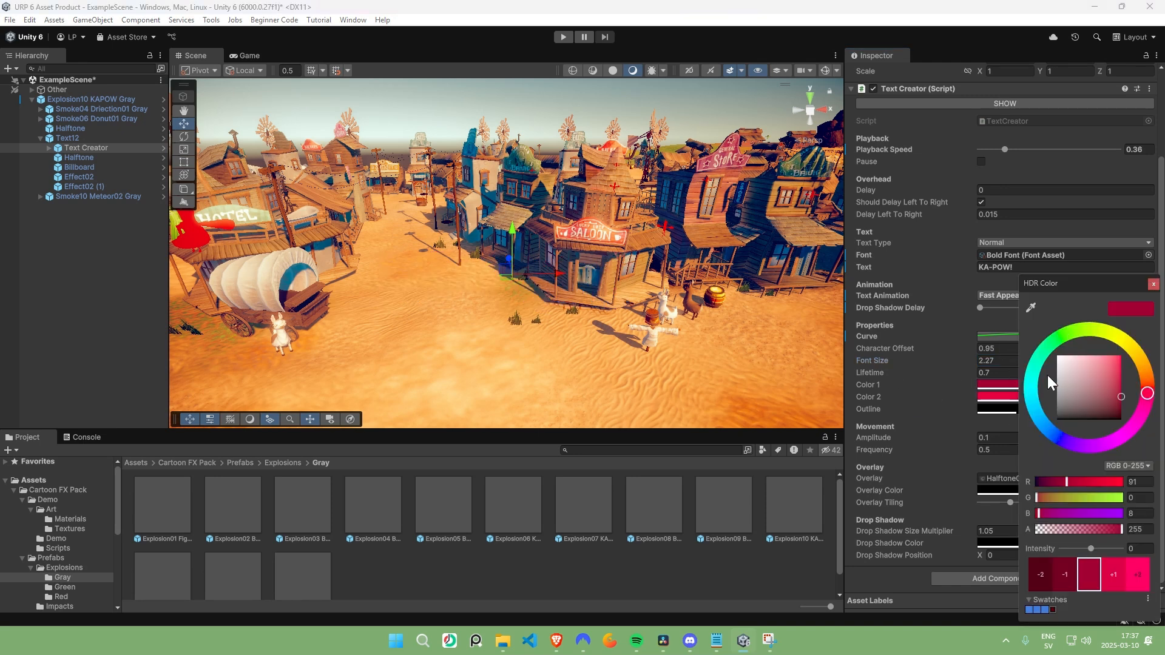
click(1033, 379)
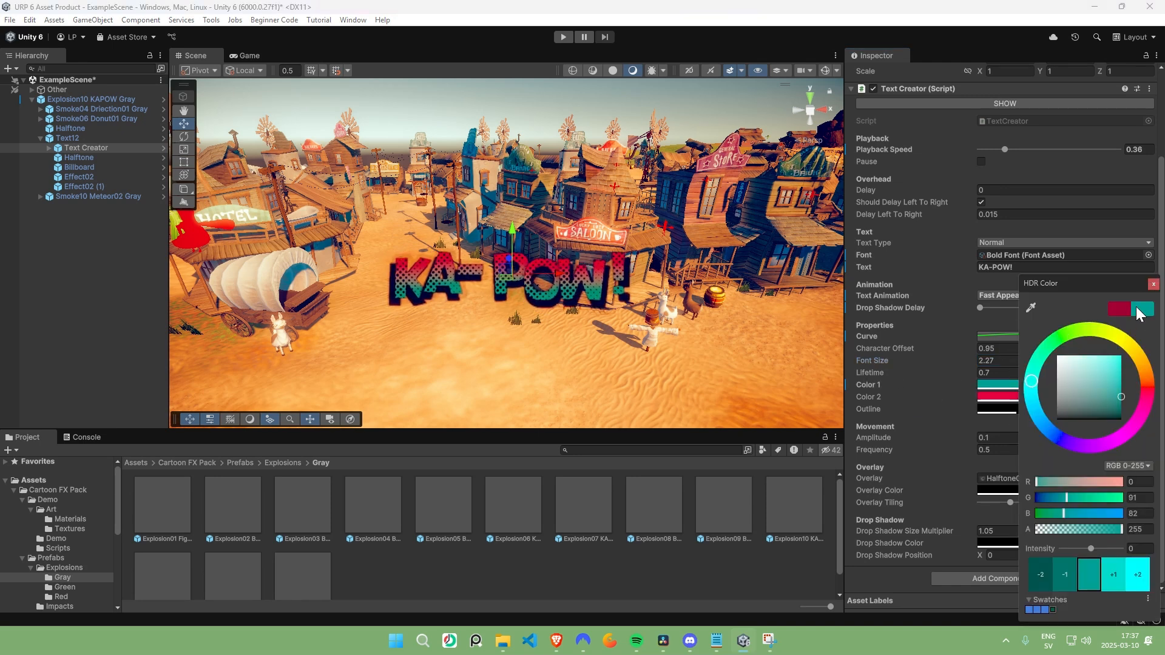
click(1153, 284)
Try yellow-green and magenta for the text's Color 2 and settle on blue, RGB 0, 8, 200
click(1026, 397)
click(1098, 330)
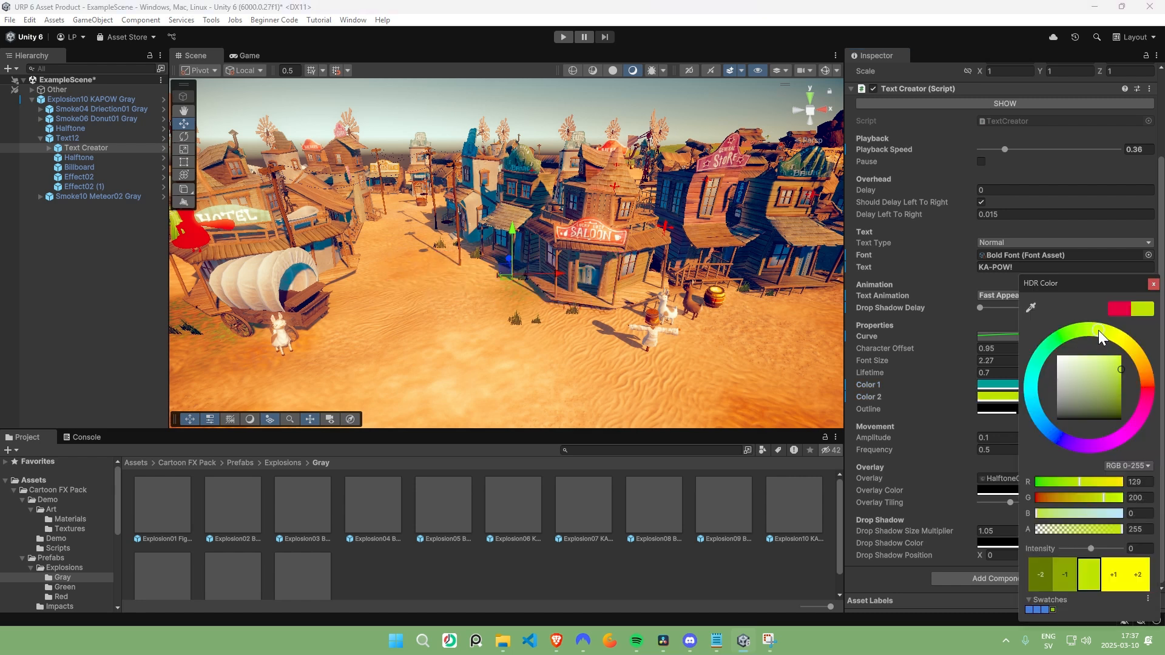
click(1122, 435)
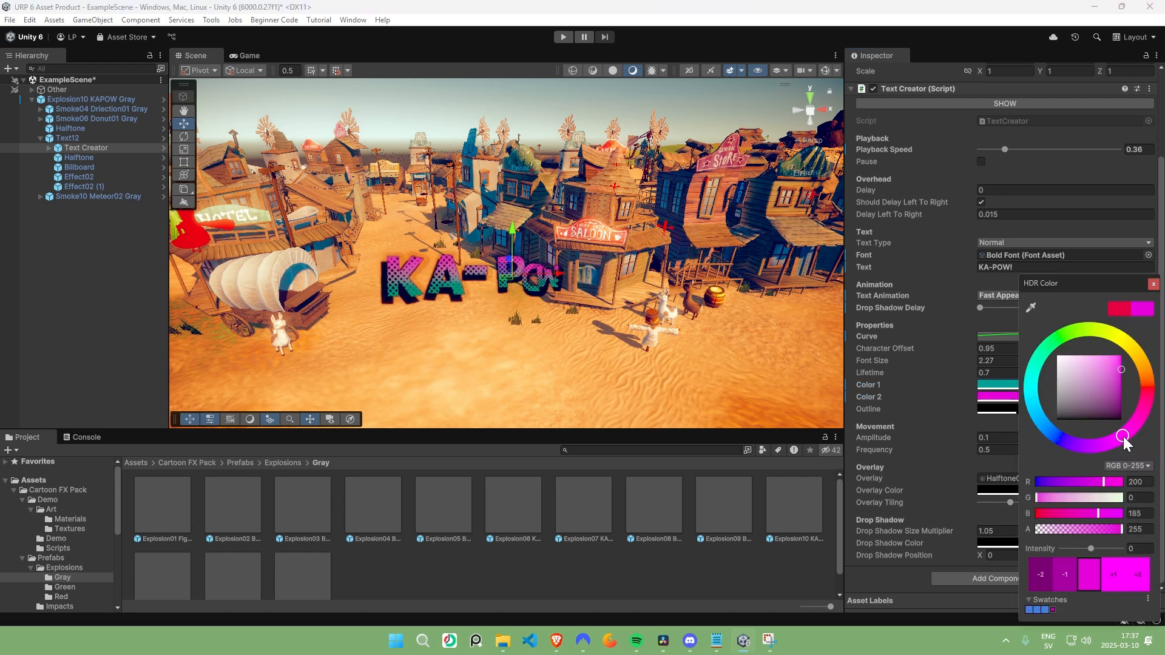
click(1057, 436)
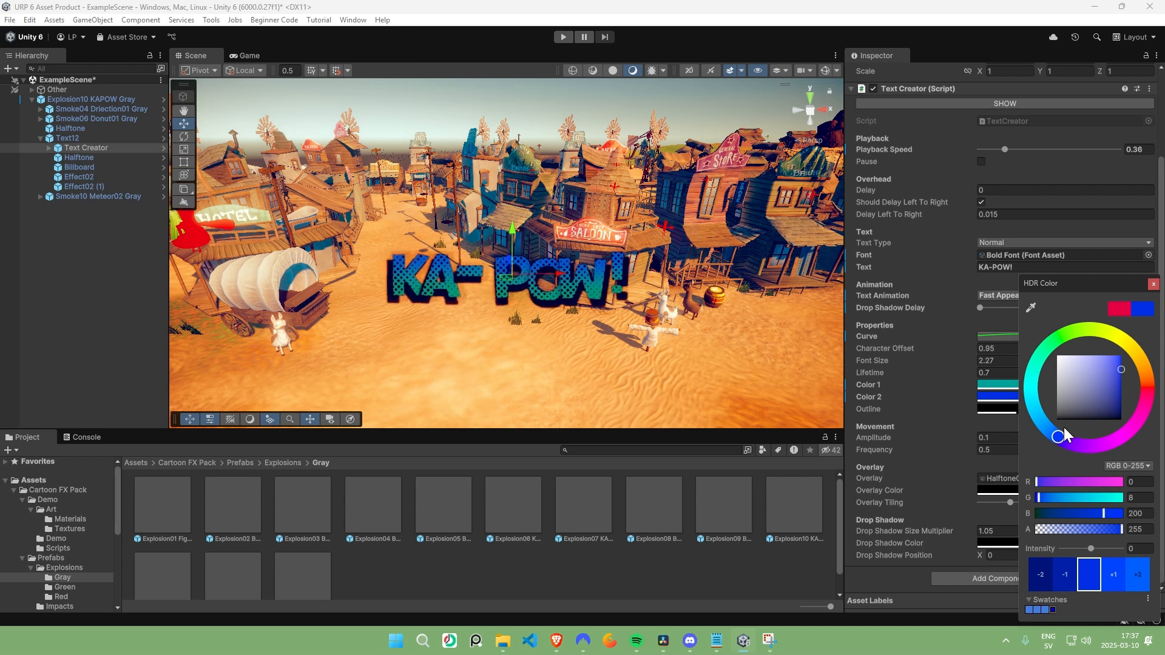
click(1161, 295)
Change the text's Outline color from black to a bright turquoise, RGB 0, 255, 141
click(1007, 411)
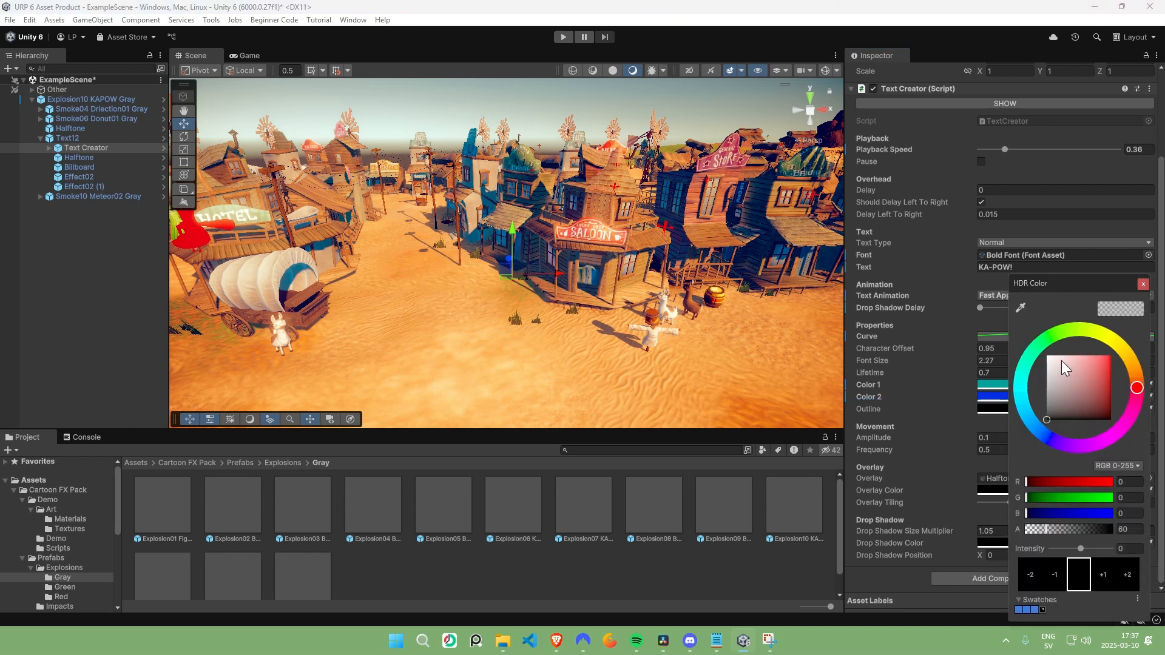
click(1046, 344)
drag(1047, 340, 1094, 330)
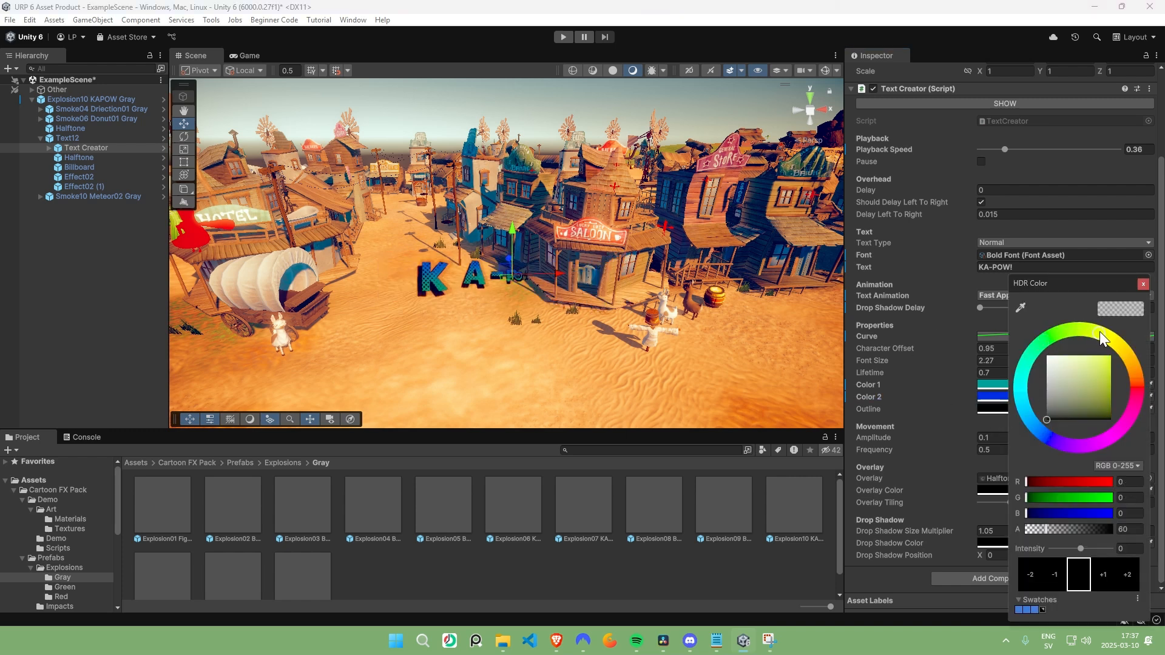
click(1143, 284)
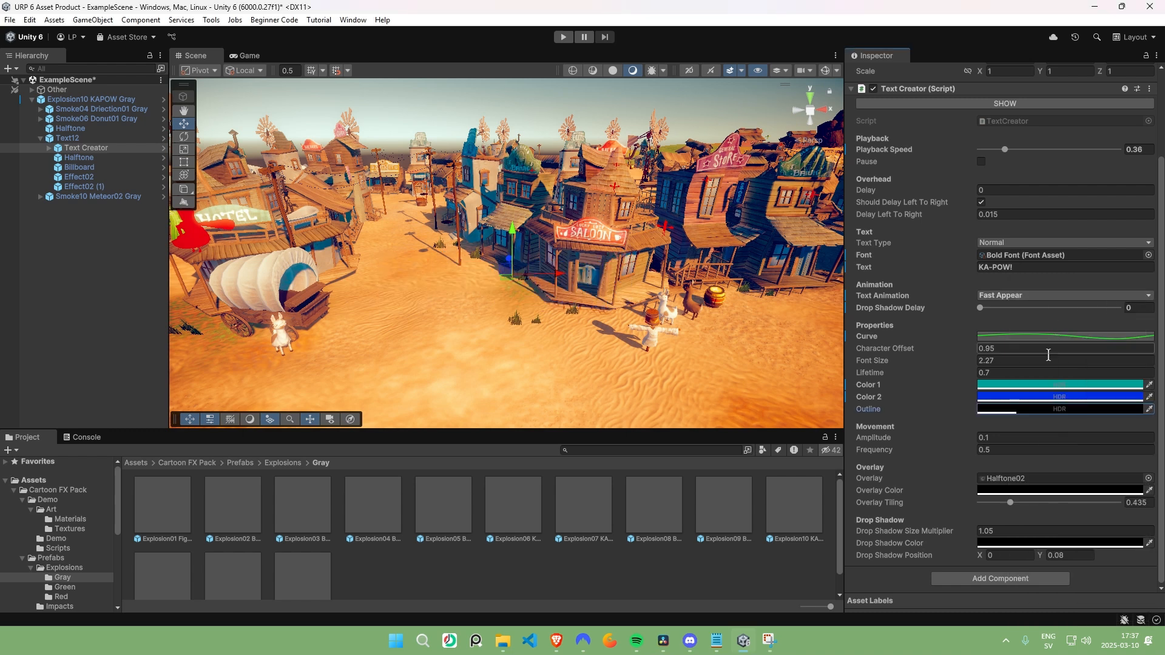
click(1041, 410)
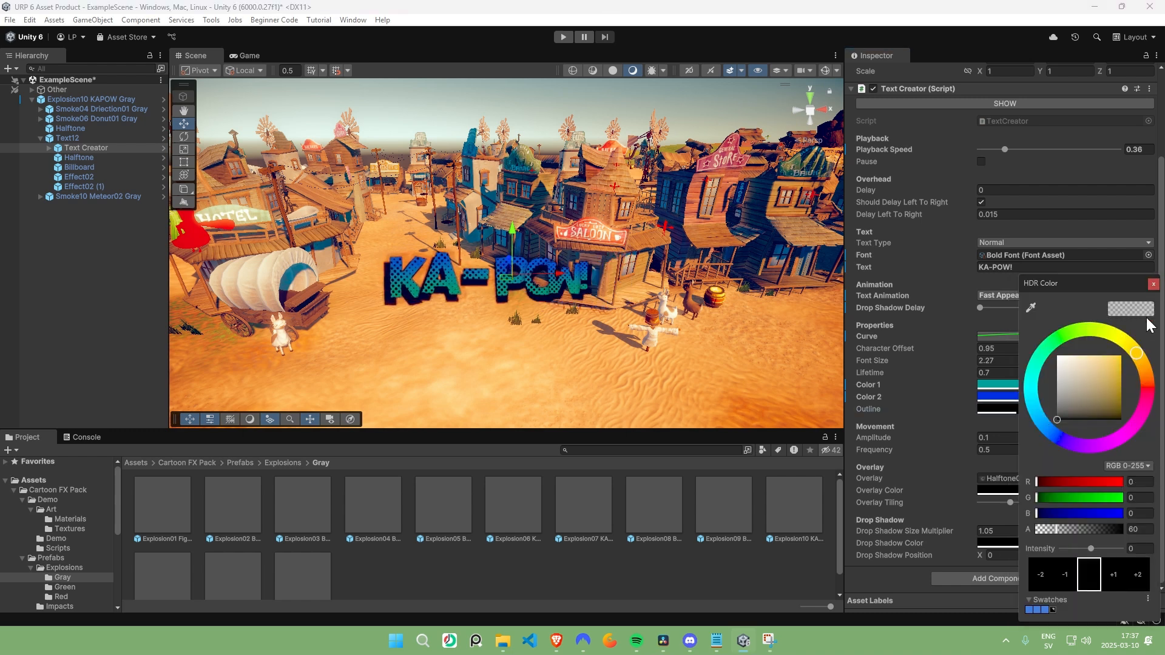
mouse_move(1074, 413)
mouse_down()
mouse_move(1121, 353)
mouse_move(1072, 333)
mouse_move(1028, 356)
mouse_up()
click(1153, 283)
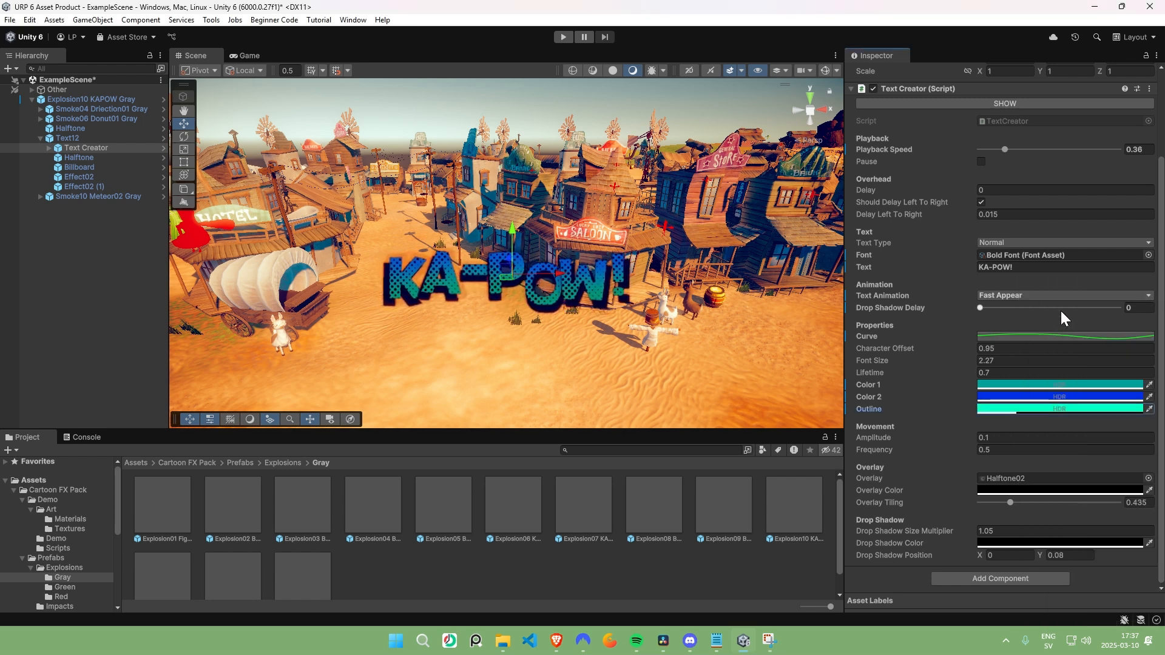
Try pure red (FF0000) as the text's Drop Shadow Color
click(988, 543)
drag(1090, 367, 1115, 336)
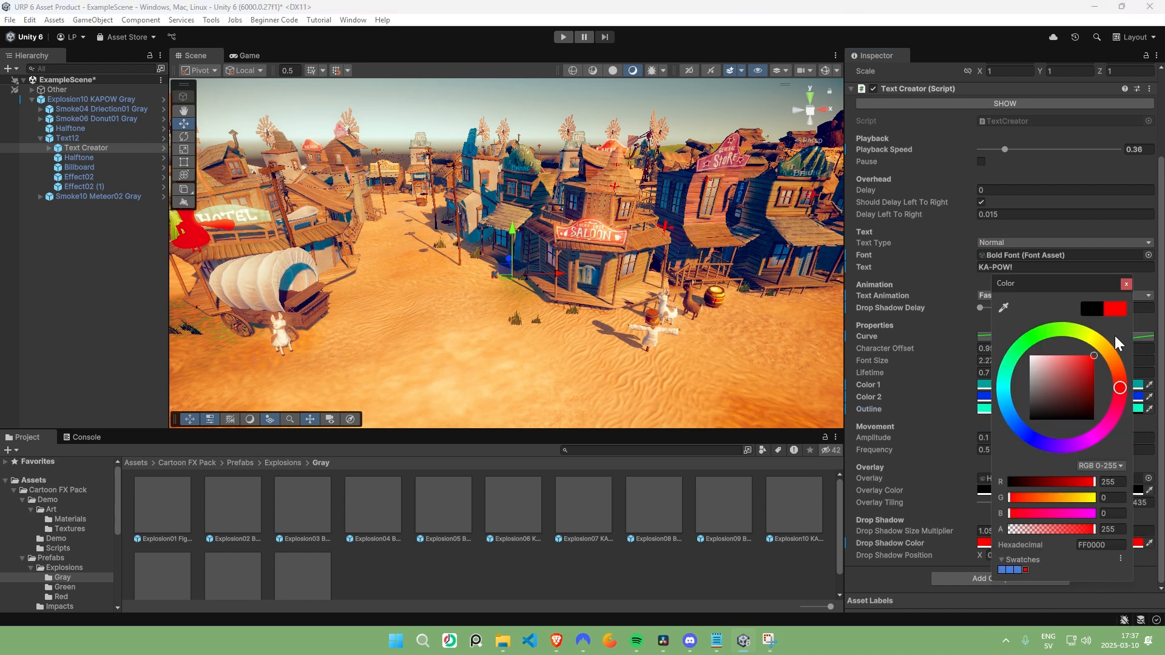
click(1126, 283)
Make the text's turquoise Outline color fully opaque with an alpha of 255
click(1012, 408)
drag(1083, 531, 1129, 531)
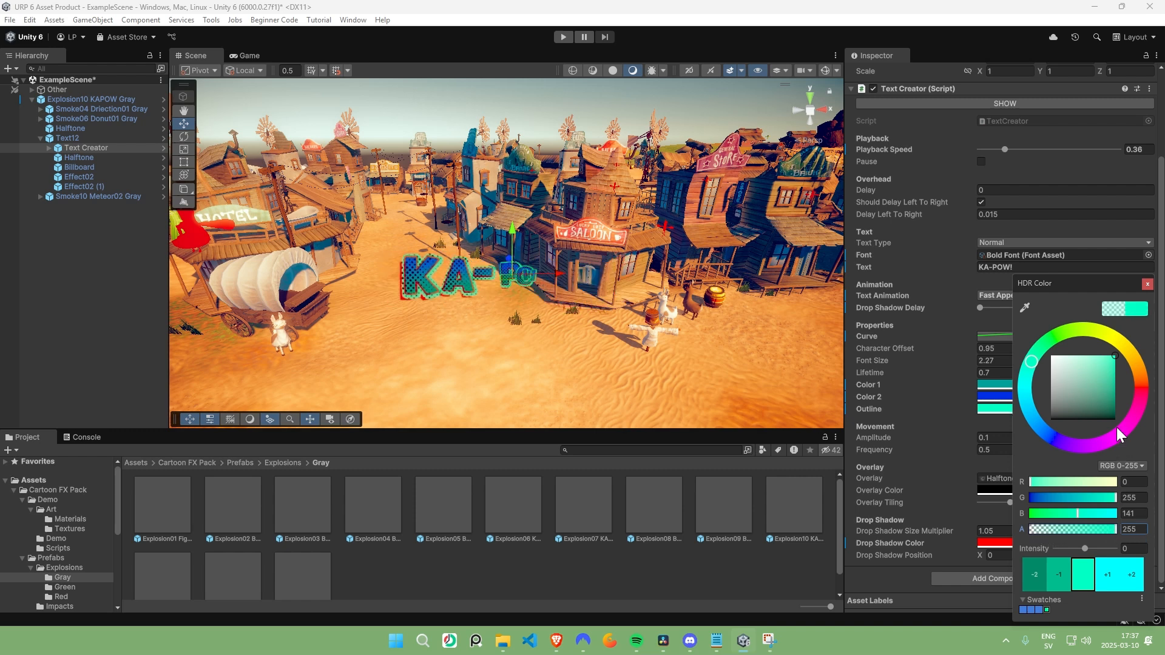
click(1147, 284)
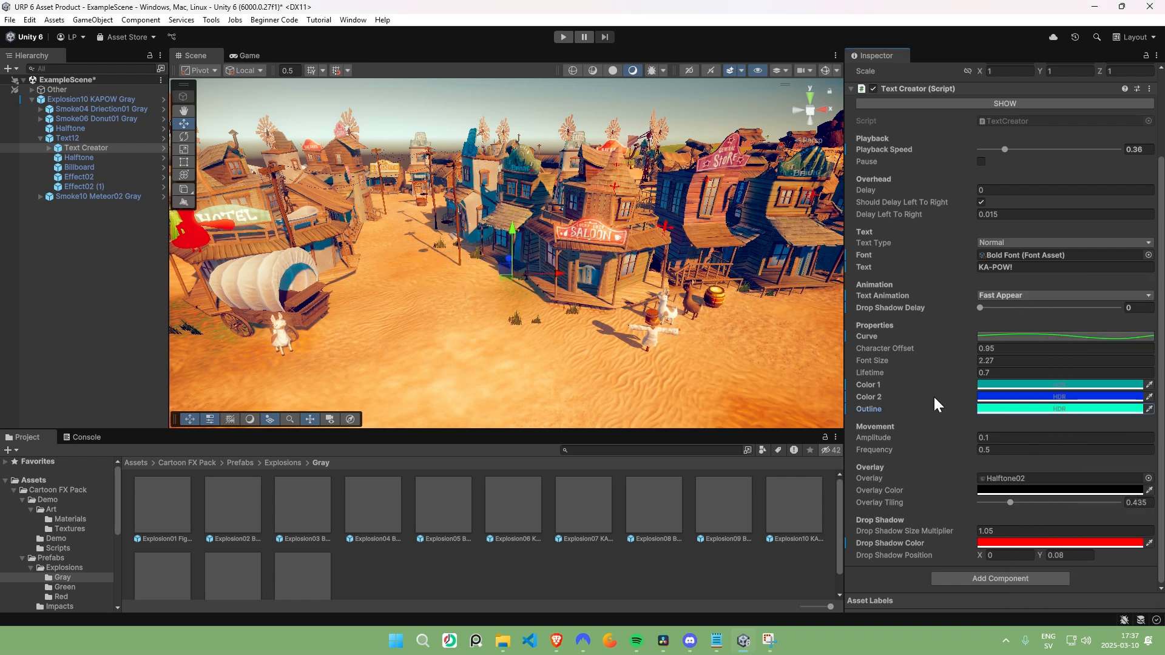
Set the text's Drop Shadow Color to white (FFFFFF)
click(1062, 543)
click(1075, 398)
mouse_move(1069, 403)
mouse_down()
mouse_move(1037, 435)
mouse_move(1055, 357)
mouse_up()
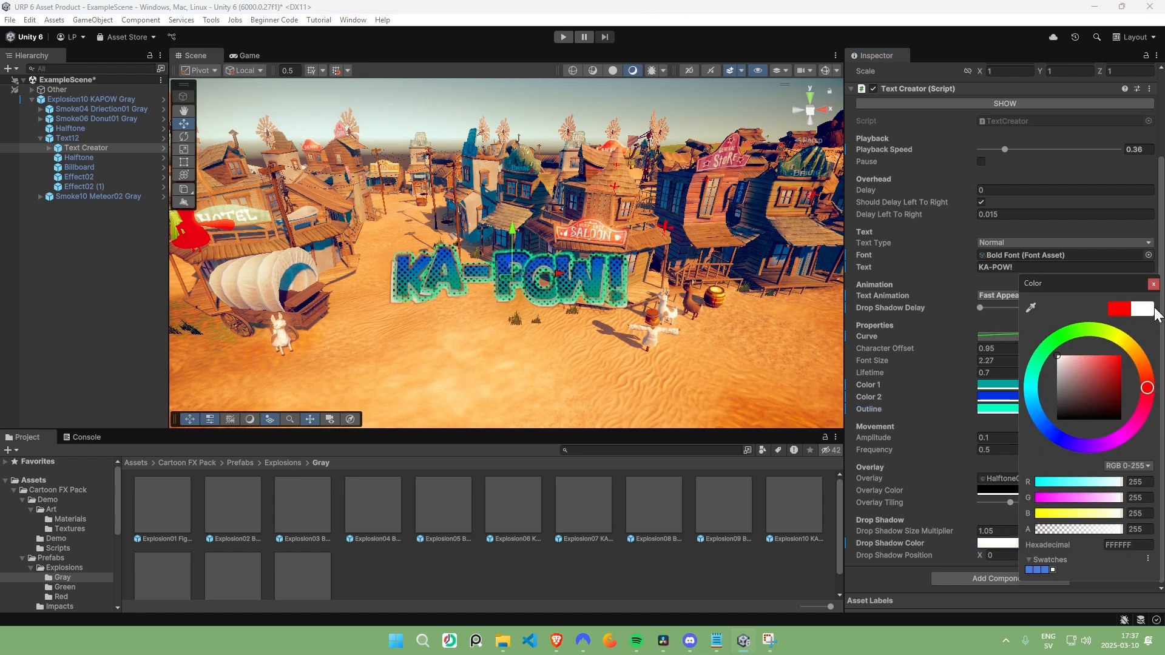
Make the text's turquoise Outline color fully transparent by reducing its alpha to 0
click(1154, 284)
click(1061, 411)
click(1064, 532)
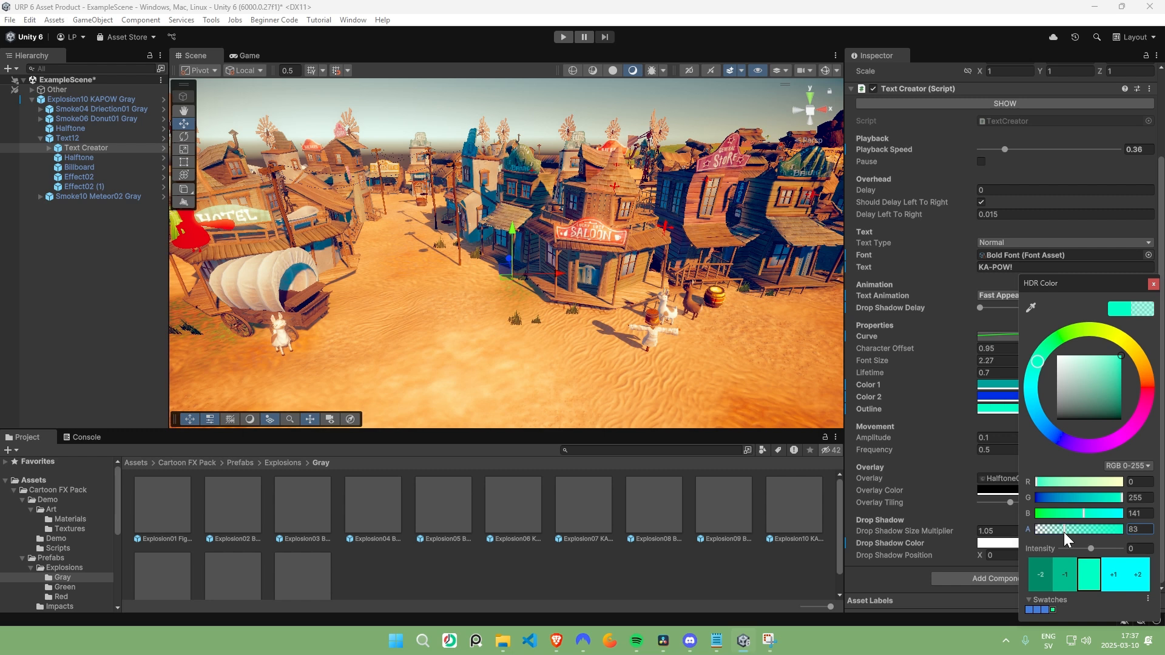
drag(1073, 530, 1007, 532)
click(1153, 284)
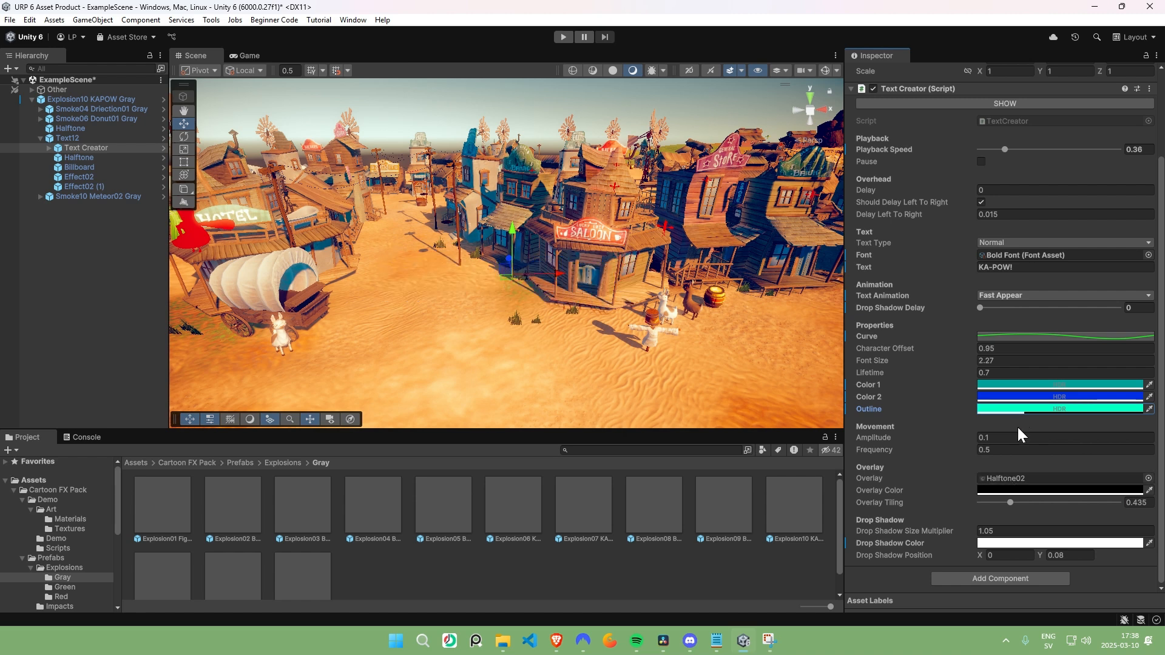
click(1020, 409)
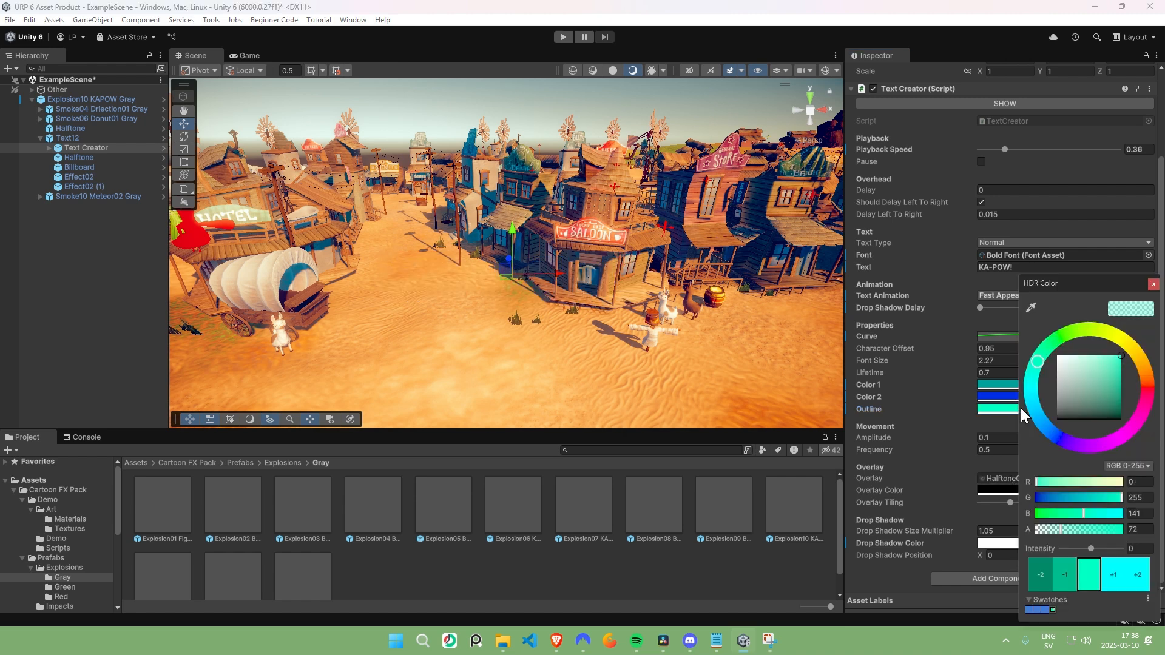
click(1153, 284)
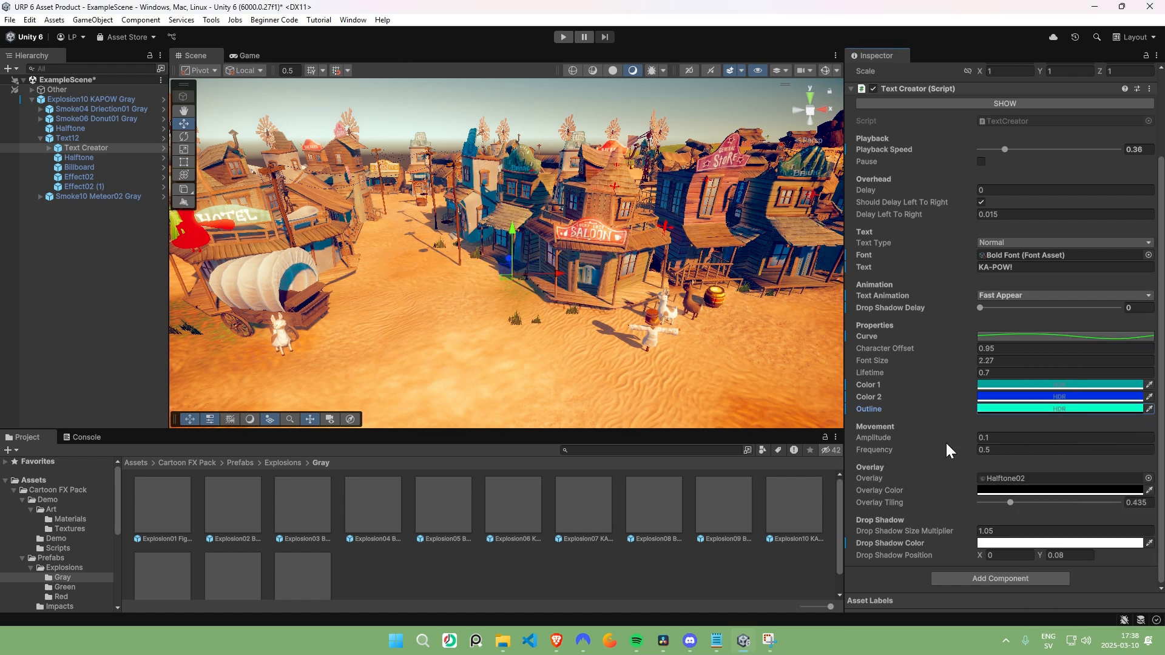
Try a Movement Amplitude of about 2.08 on the text, and undo the change
mouse_move(951, 446)
mouse_down()
mouse_move(966, 444)
mouse_move(934, 443)
mouse_up()
key(ctrl+z)
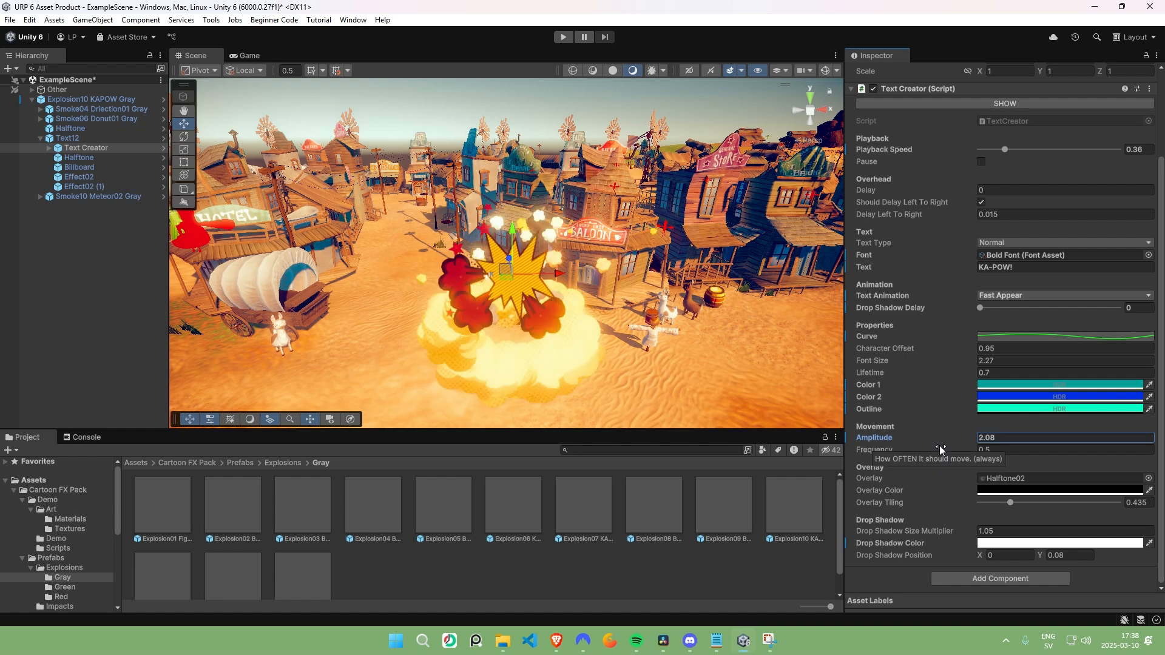
key(ctrl+z)
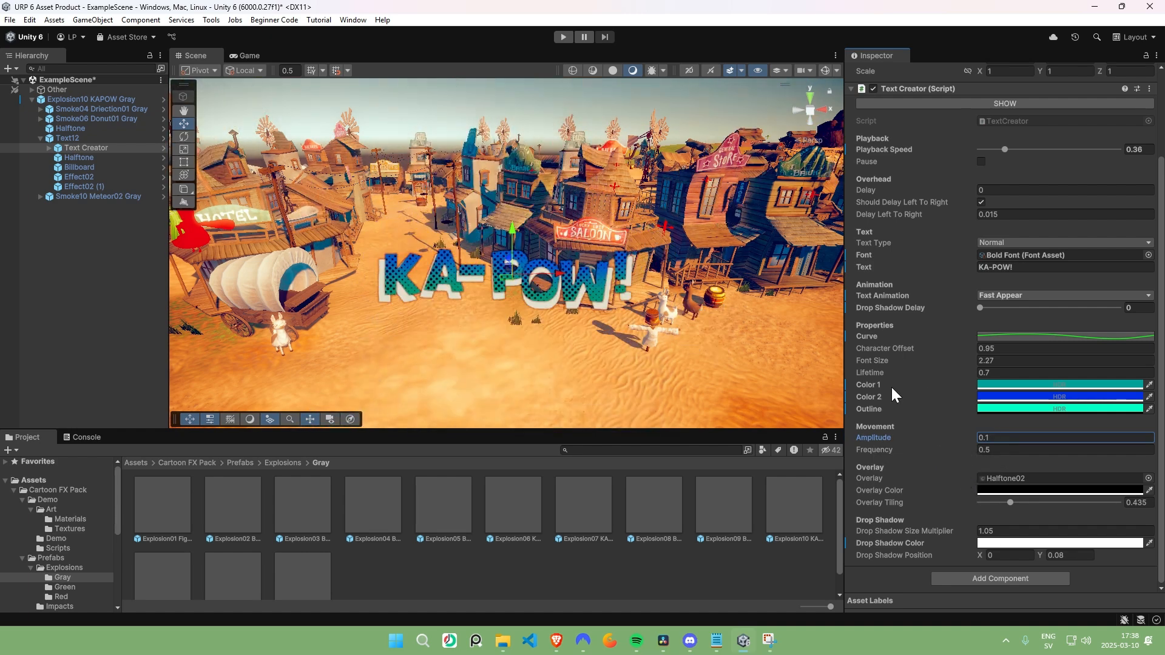
Try raising the text's Movement Frequency to 7.85 and 21.93, and undo the changes
drag(951, 454, 1061, 452)
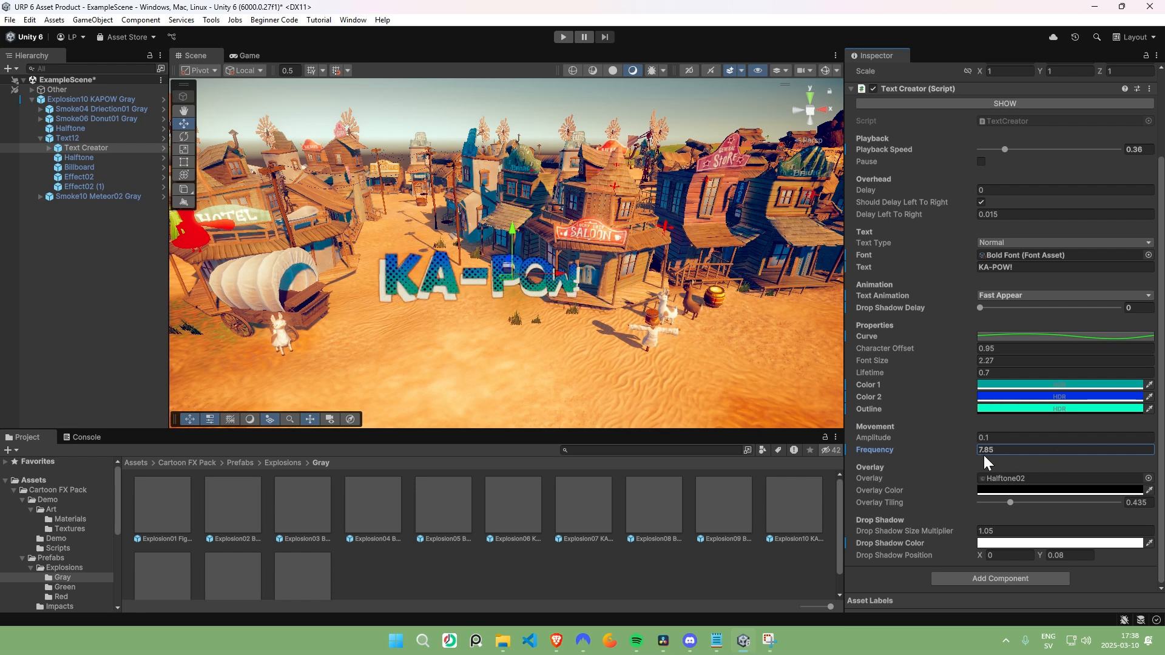
drag(962, 453, 1111, 455)
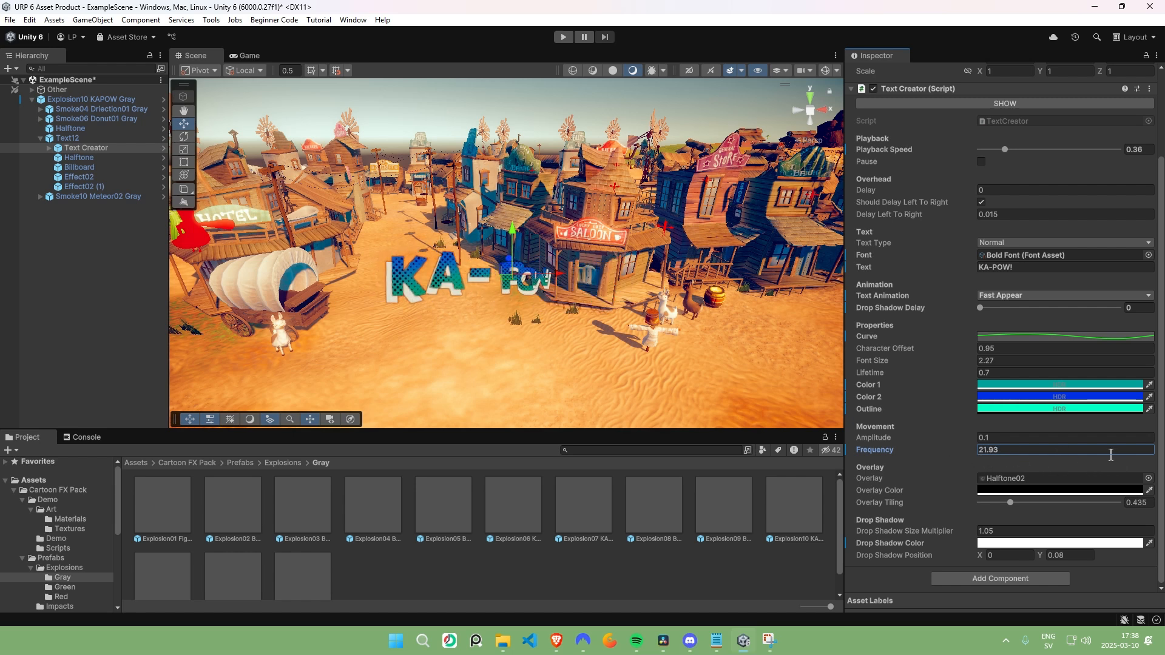
key(ctrl+z)
key(ctrl+z)
key(ctrl+z)
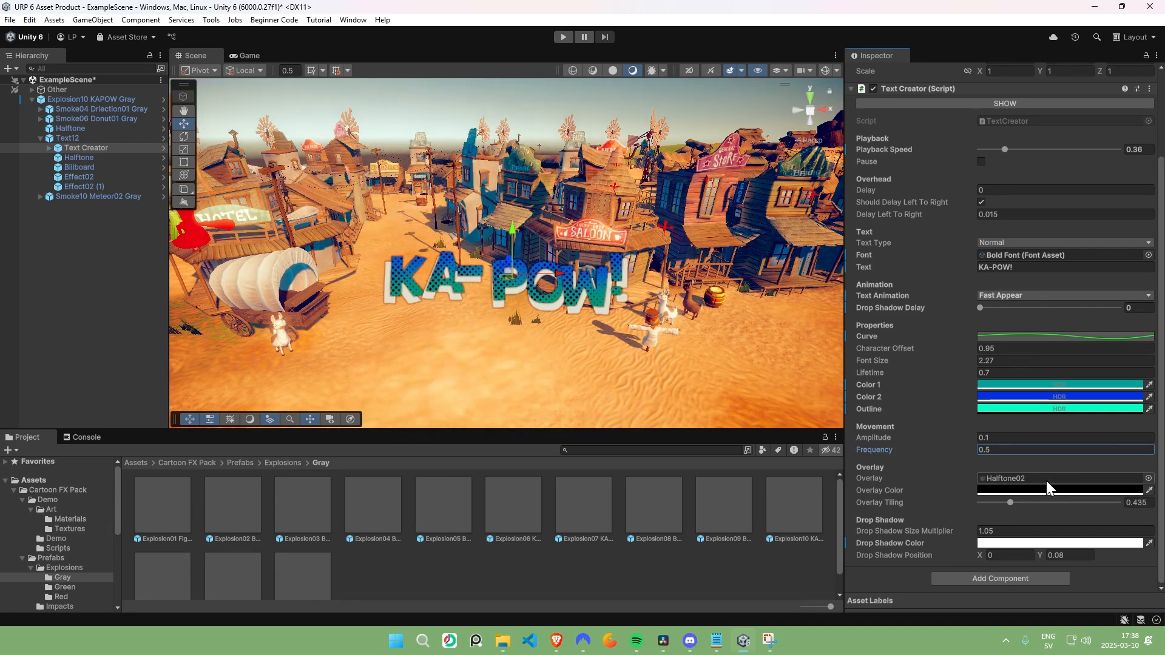
Try several Halftone textures as the text's Overlay, choose Halftone08, and set Overlay Tiling to about 0.798
click(1148, 478)
drag(922, 379, 916, 289)
click(894, 420)
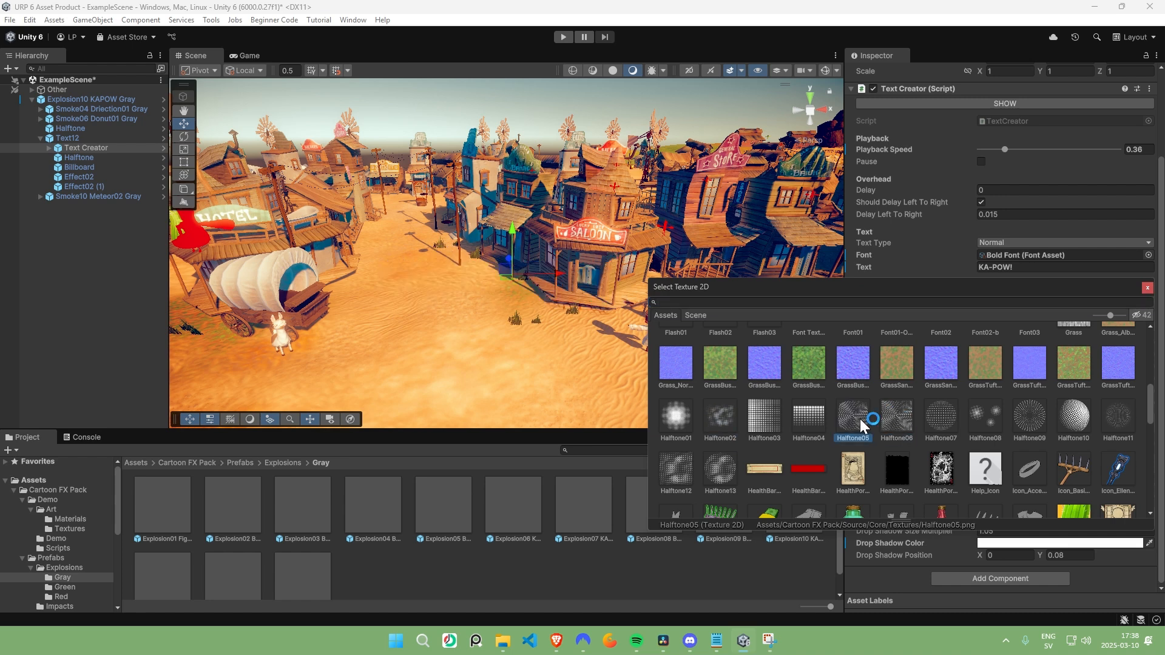
click(812, 417)
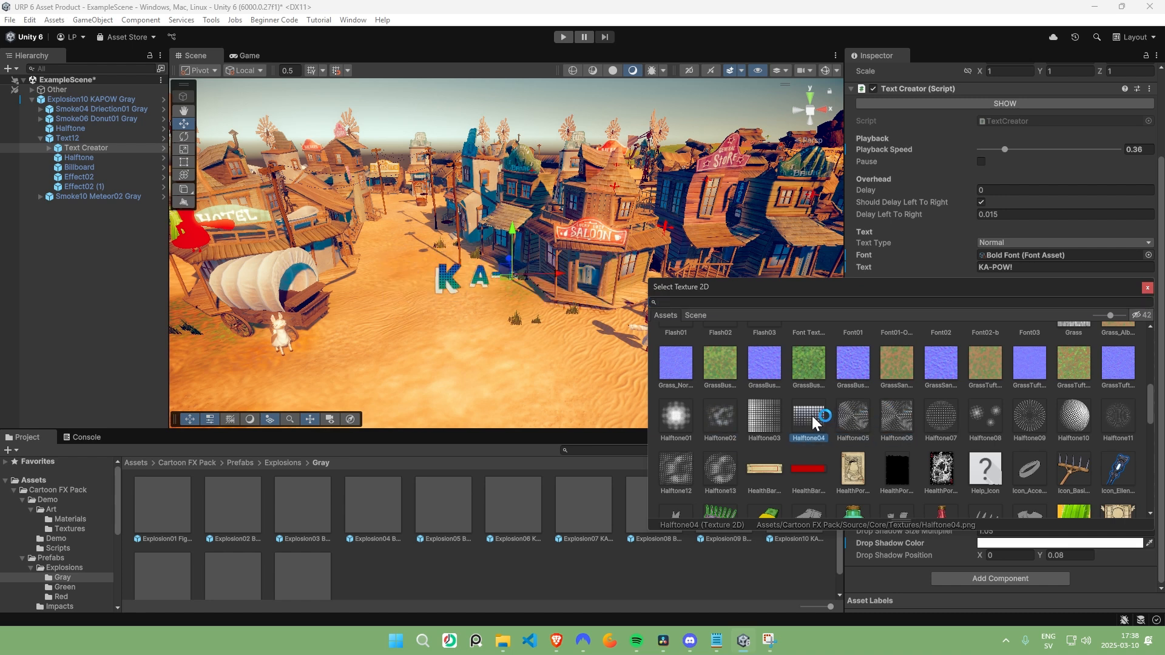
click(763, 417)
click(675, 424)
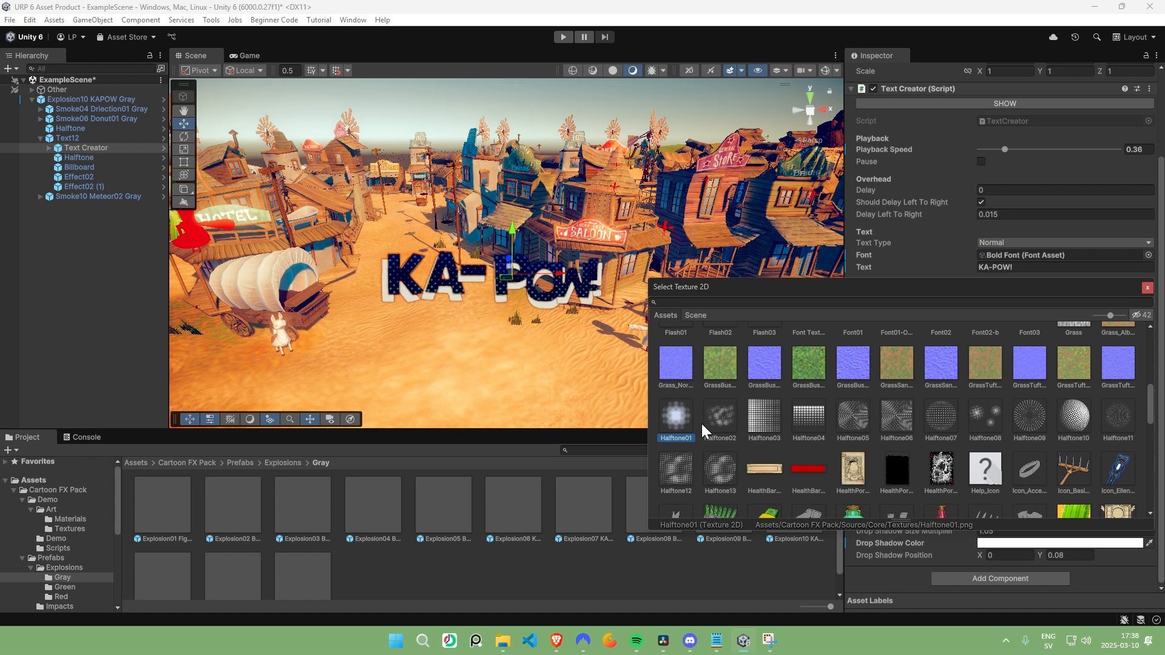
click(1075, 417)
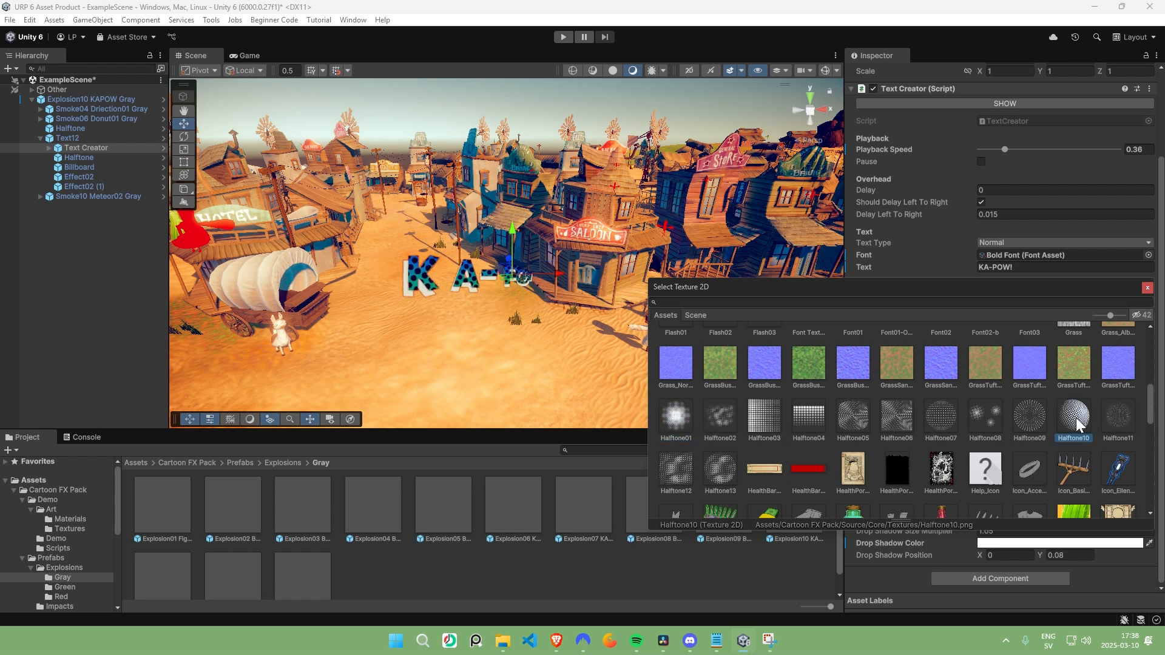
click(1112, 420)
click(996, 420)
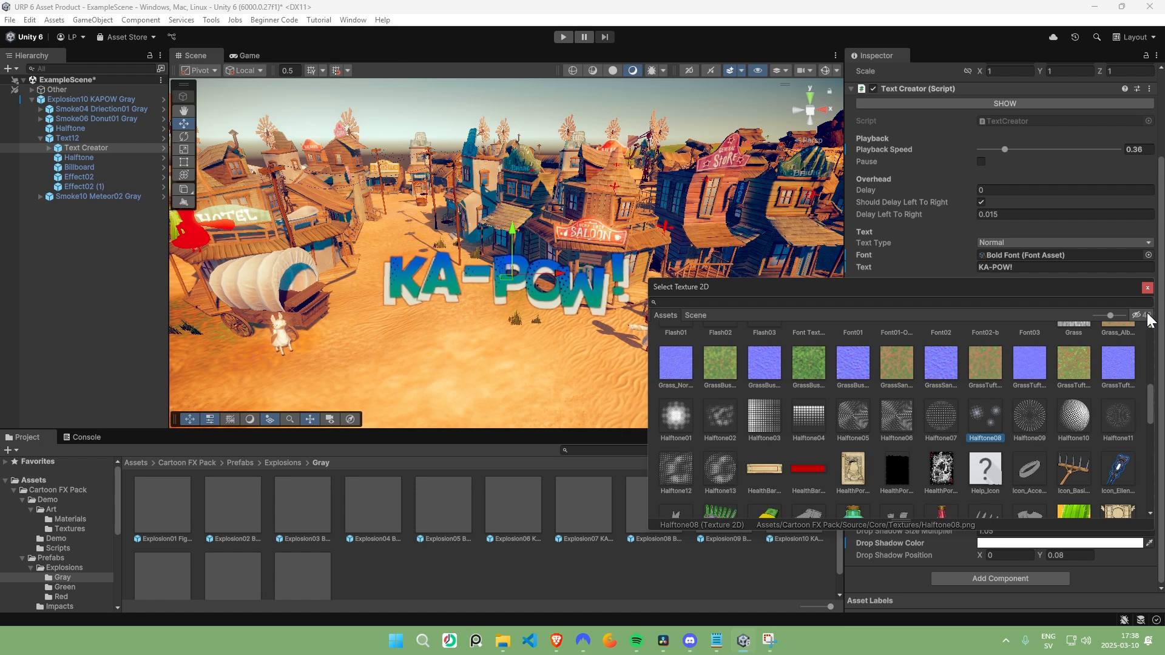
click(1147, 288)
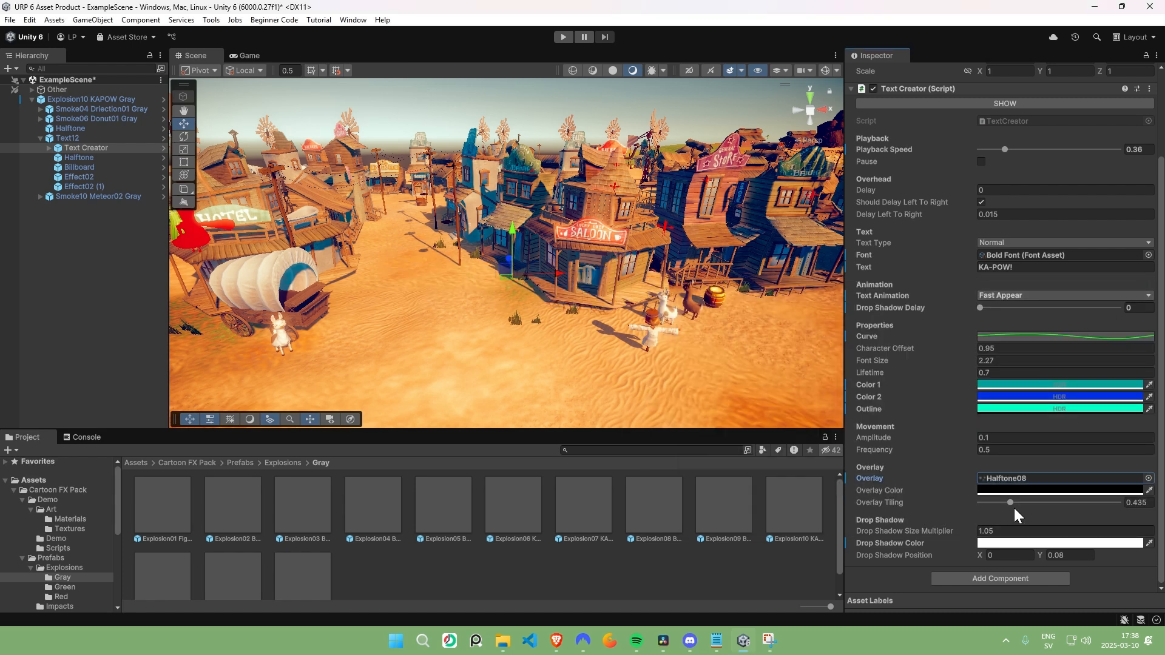
drag(1009, 501, 1034, 501)
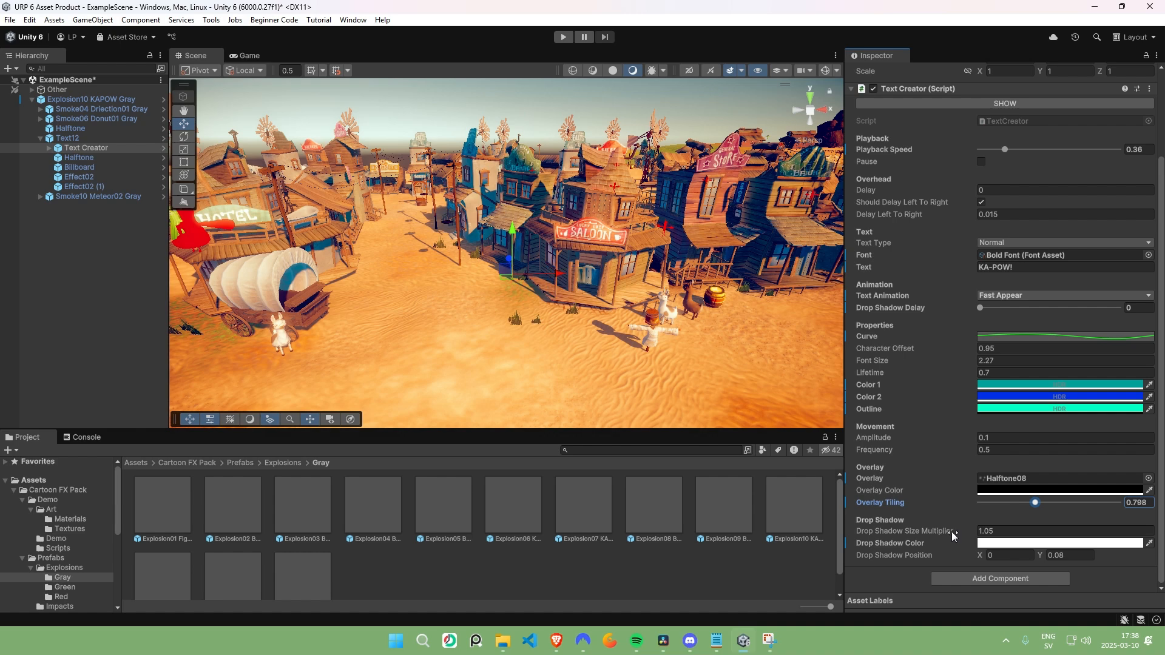
Try a different Drop Shadow Size Multiplier on the text, and undo the change
mouse_move(951, 531)
mouse_down()
mouse_move(978, 532)
mouse_move(946, 530)
mouse_move(967, 531)
mouse_up()
key(ctrl+z)
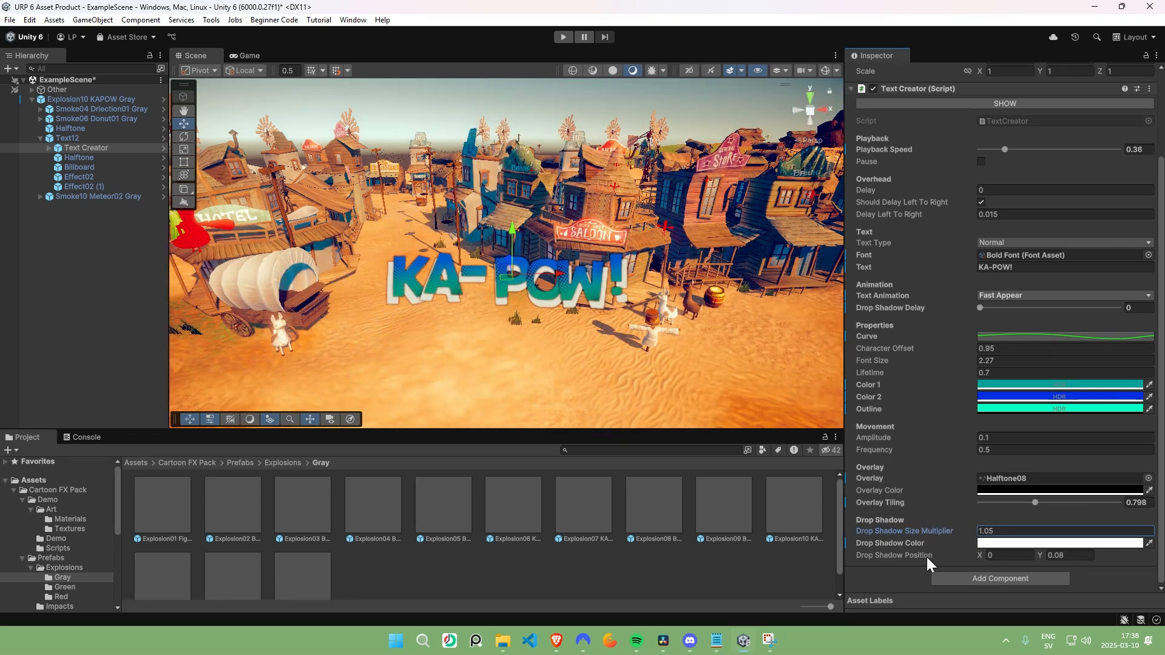
scroll(968, 534, up, 5)
scroll(959, 503, down, 5)
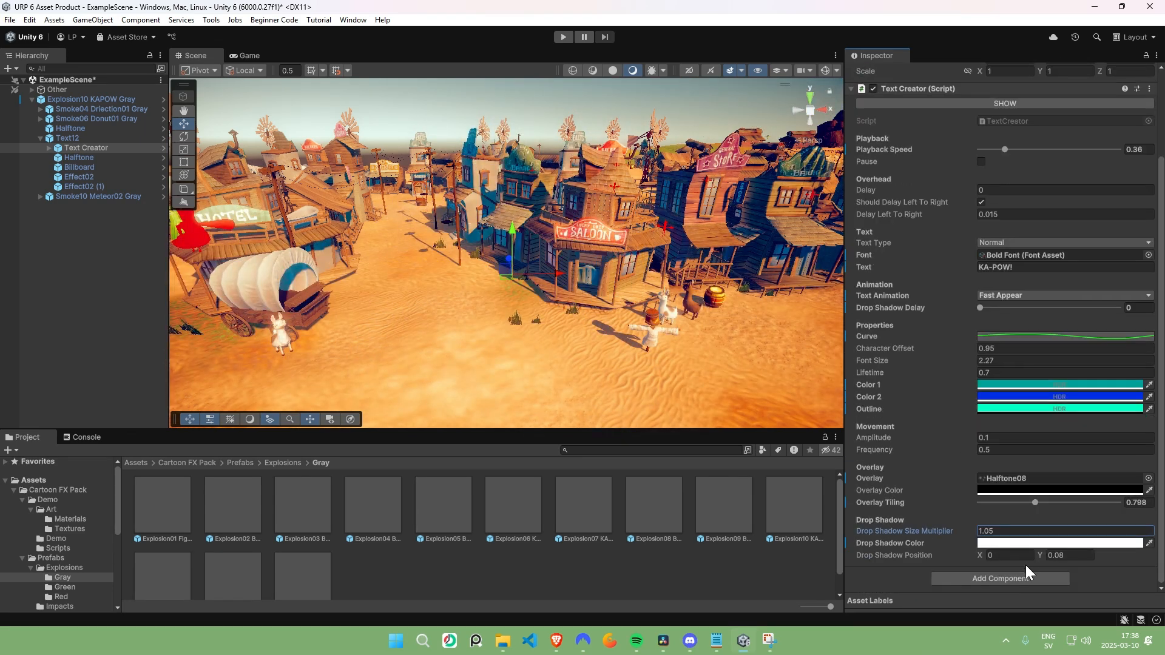
Try a Drop Shadow Position Y of about 0.88 on the text, and undo the change
mouse_move(1036, 555)
mouse_down()
mouse_move(1061, 554)
mouse_move(1041, 555)
mouse_up()
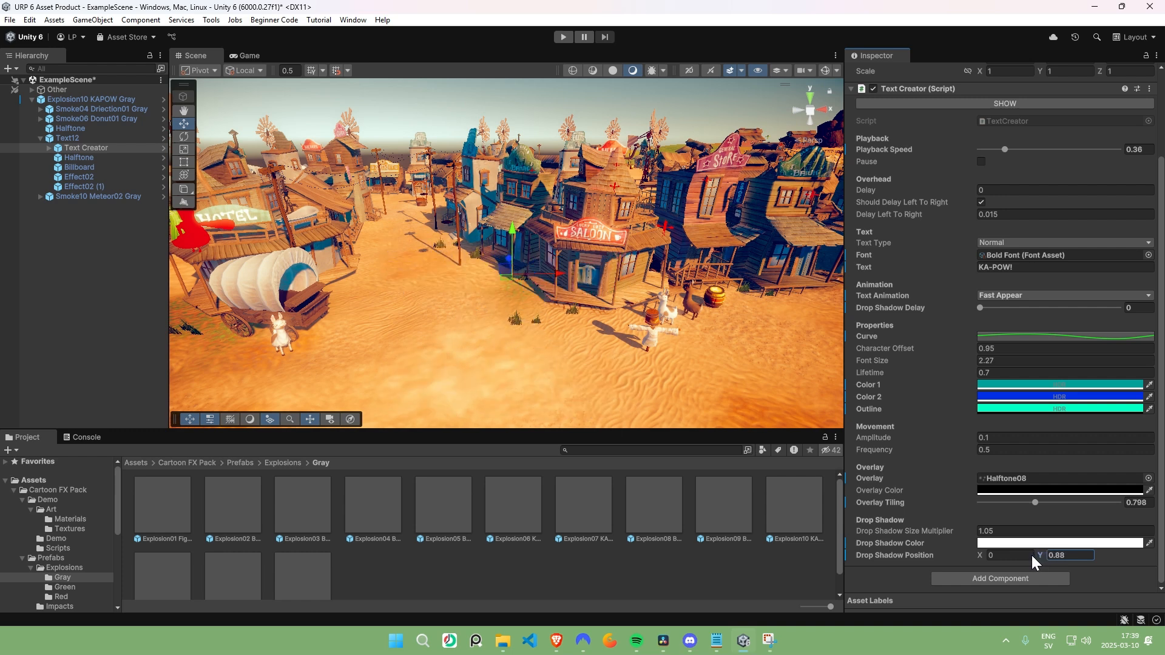
key(ctrl+z)
key(ctrl+z)
key(ctrl+z)
key(ctrl+z)
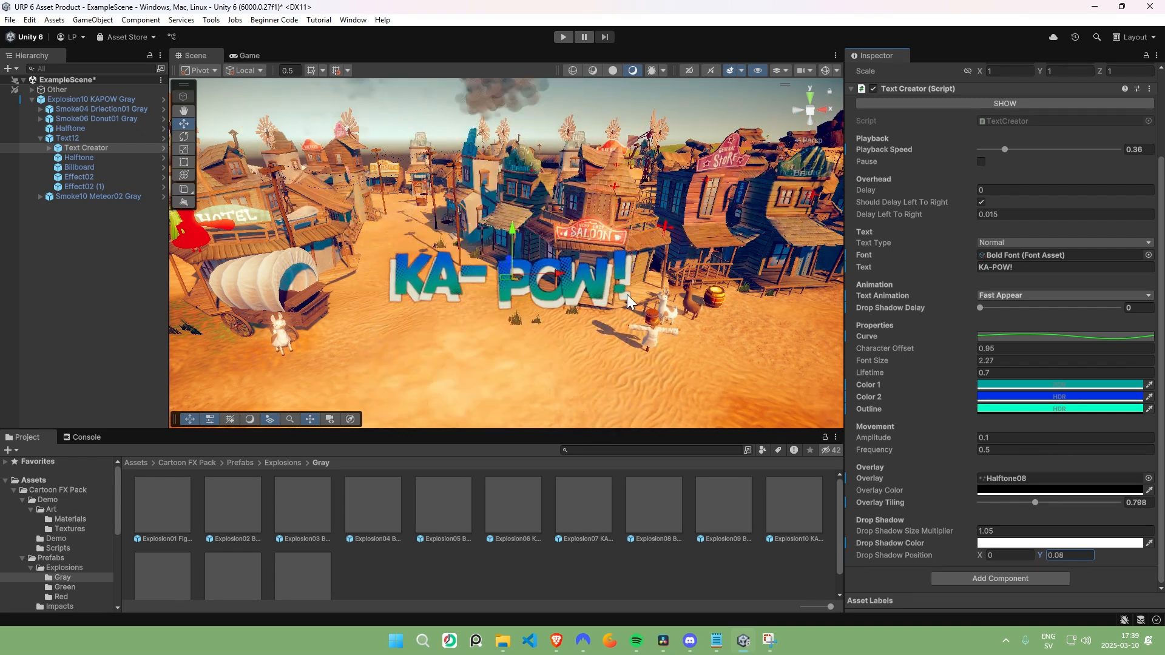
Save the scene with the customized KA-POW text settings
middle_drag(596, 300, 597, 303)
key(ctrl+s)
key(s)
right_drag(596, 302, 594, 306)
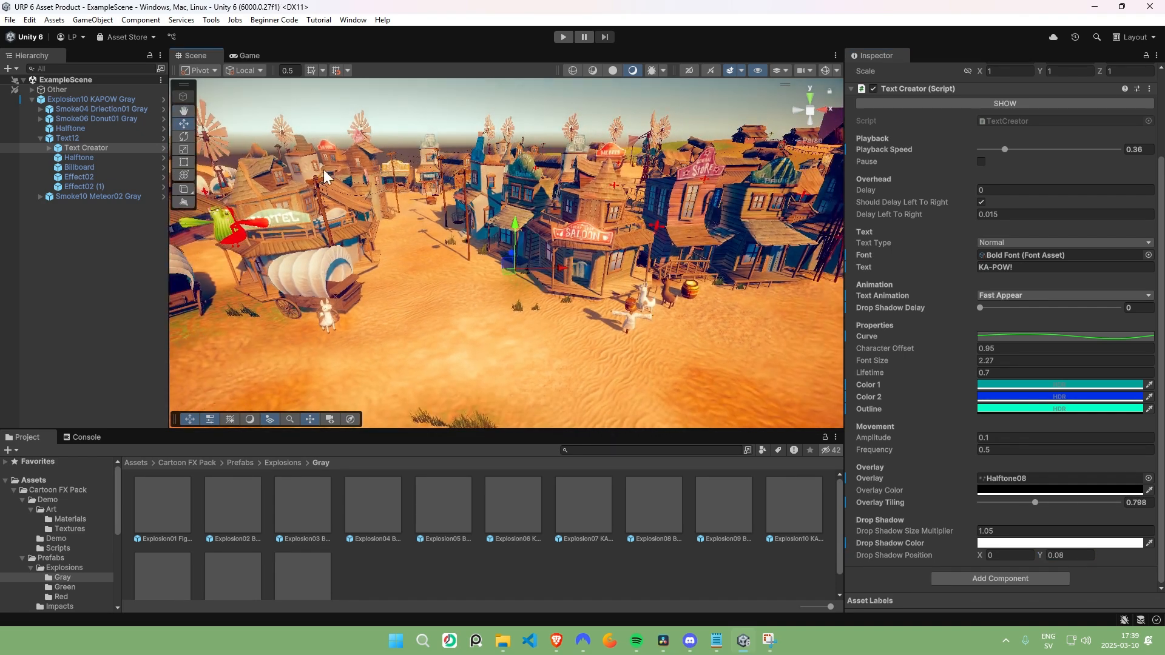
Preview the whole Explosion10 KAPOW Gray effect, and play its Text12 child effect separately
click(60, 99)
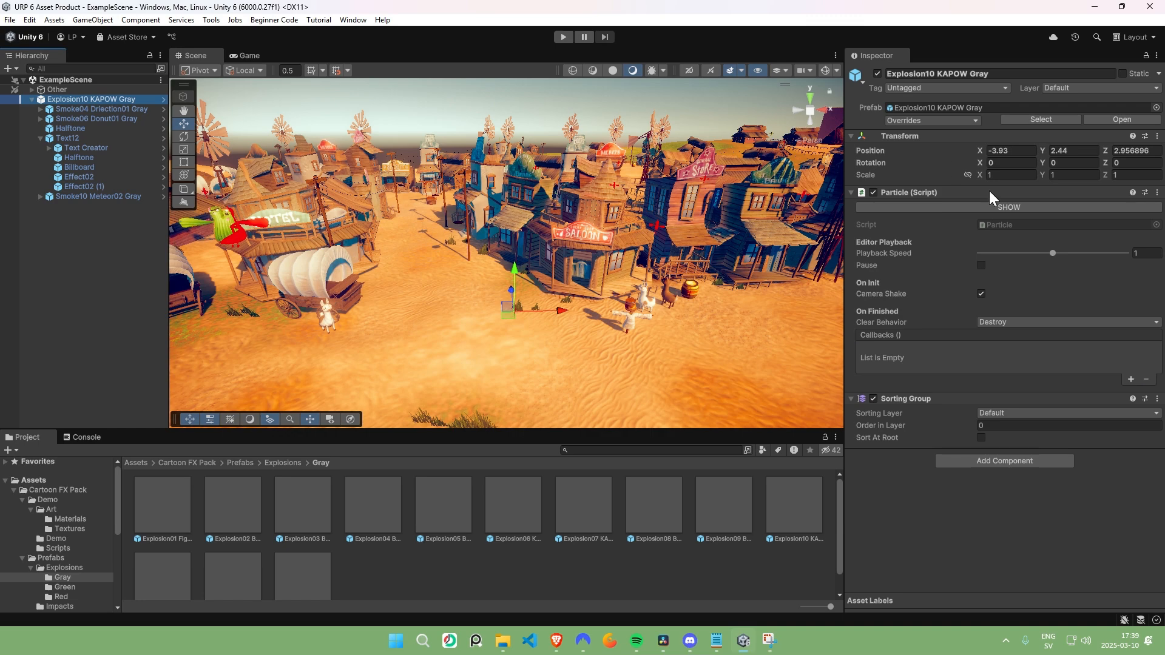
click(996, 207)
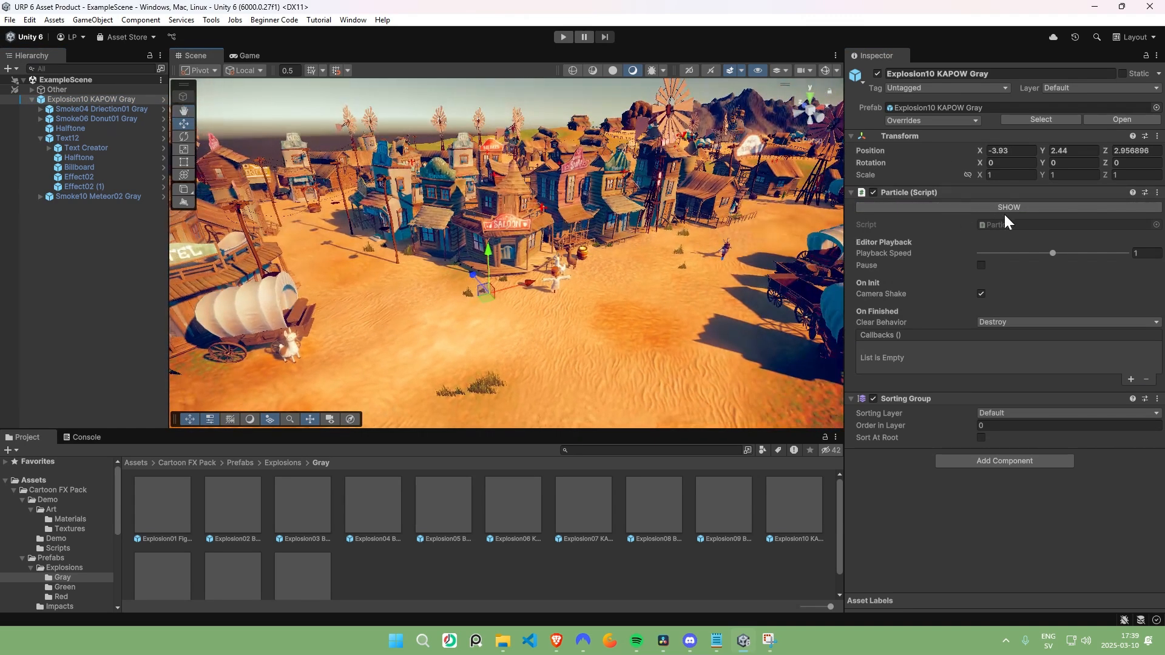
click(997, 207)
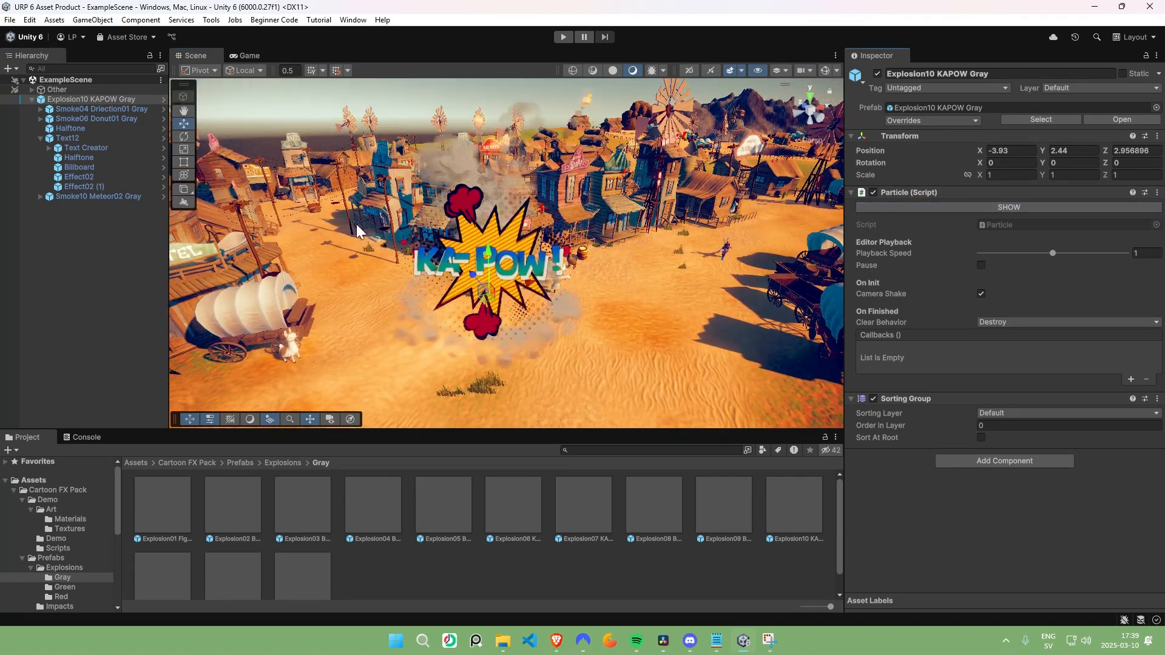
click(50, 139)
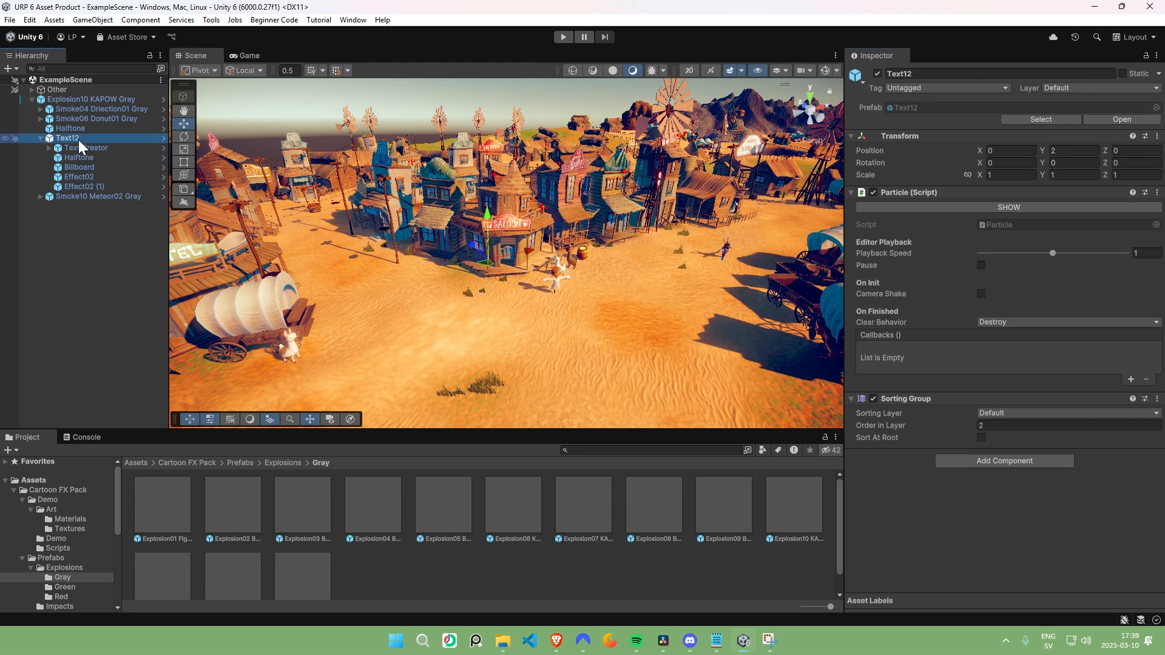
click(965, 206)
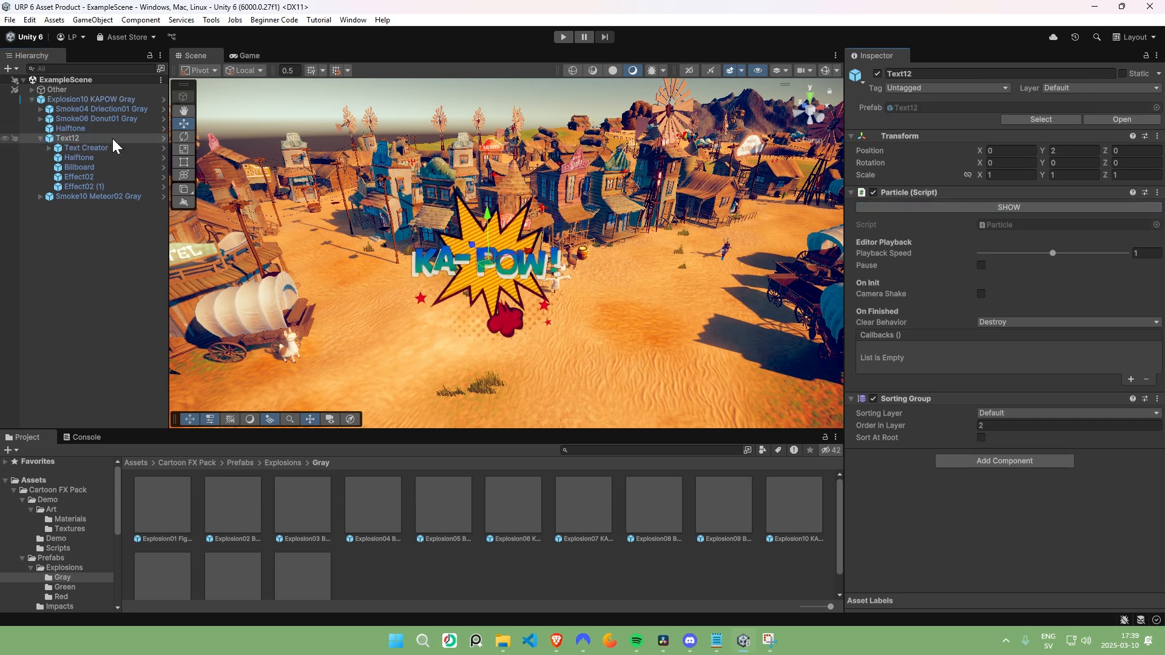
Change the Surface Color of Text12's Billboard effect to turquoise, RGB 4, 255, 173
click(78, 167)
scroll(1047, 525, down, 2)
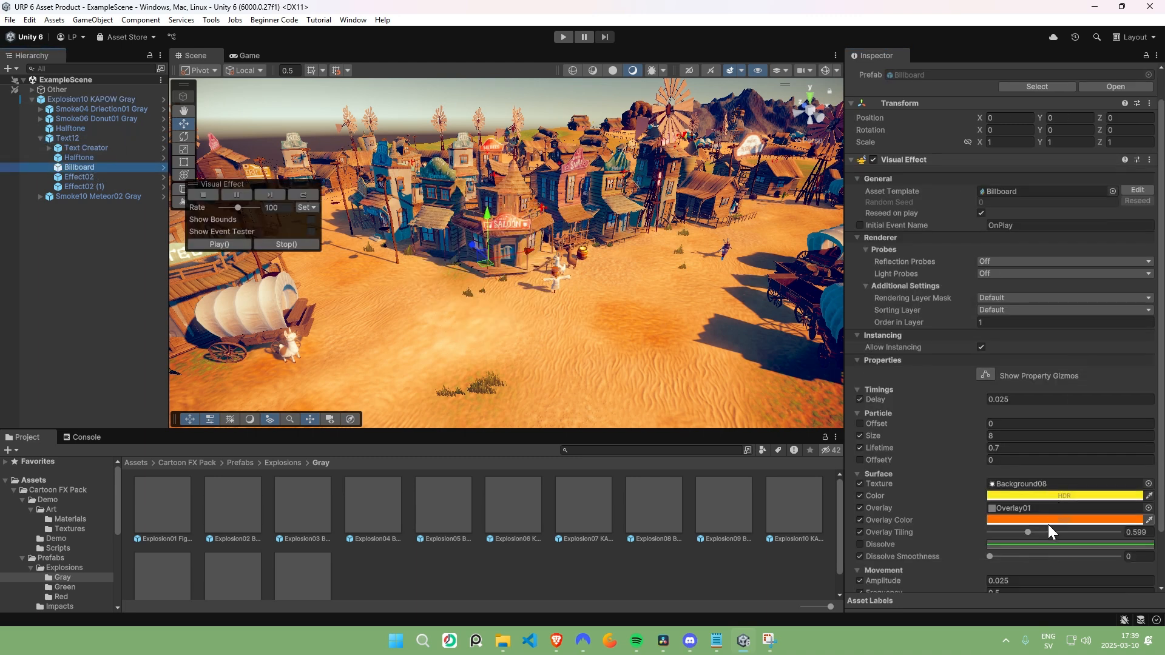
click(1043, 496)
drag(1047, 369, 1034, 368)
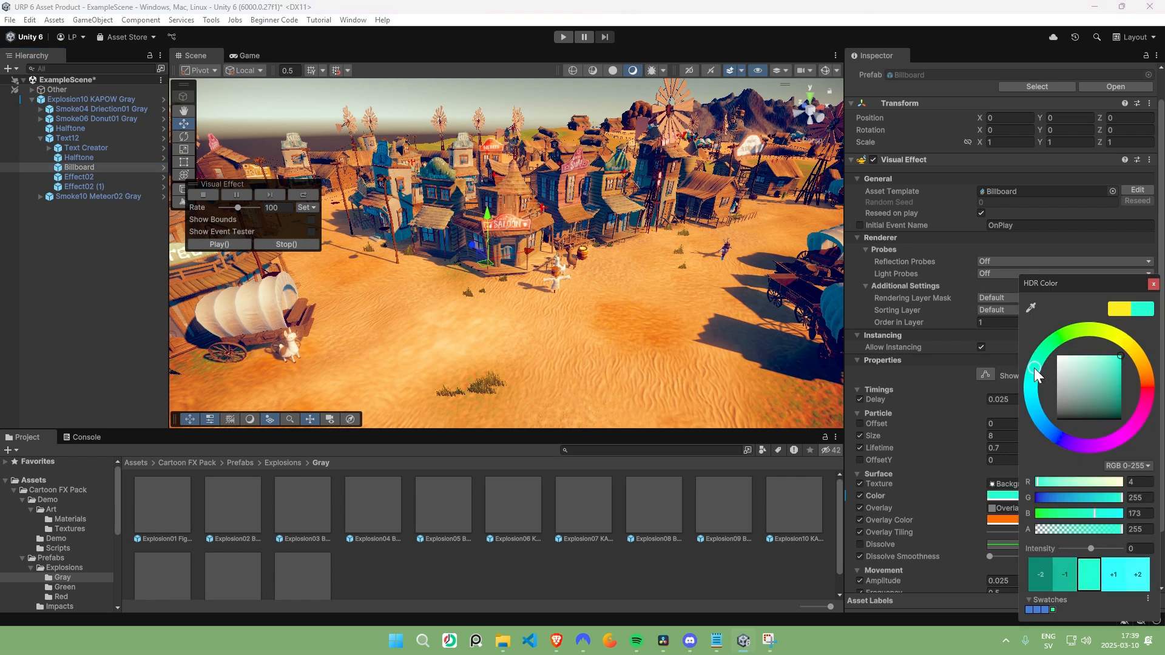
click(934, 538)
scroll(1028, 505, down, 4)
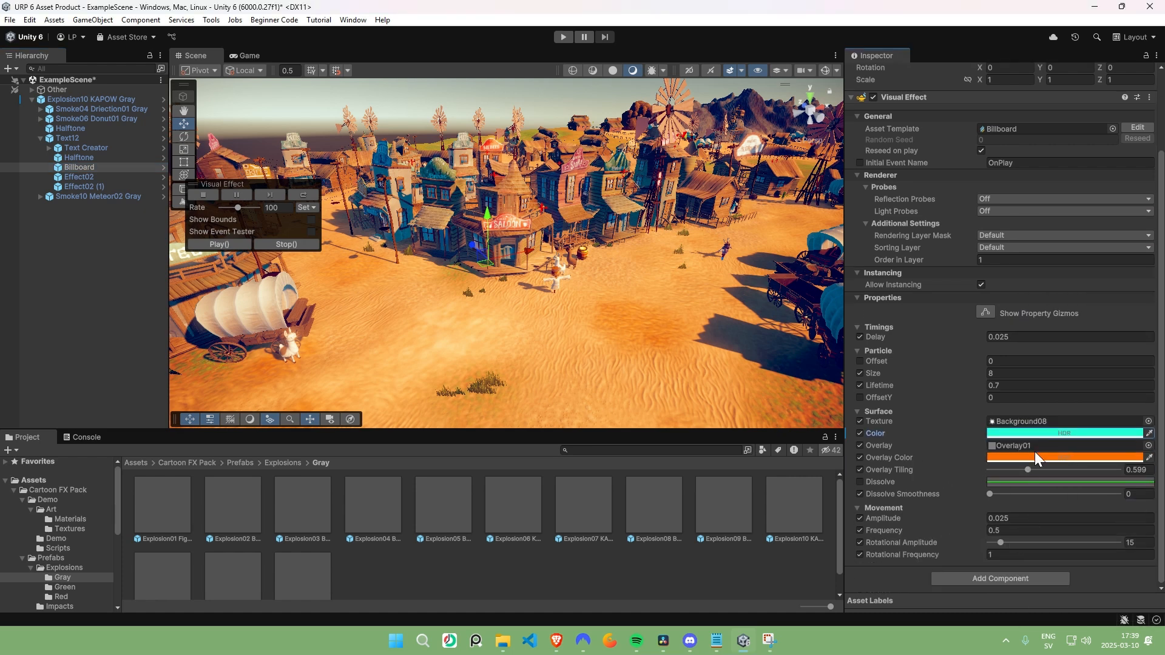
Pause the Billboard effect during playback and change its Overlay Color to blue, RGB 0, 86, 255
click(304, 195)
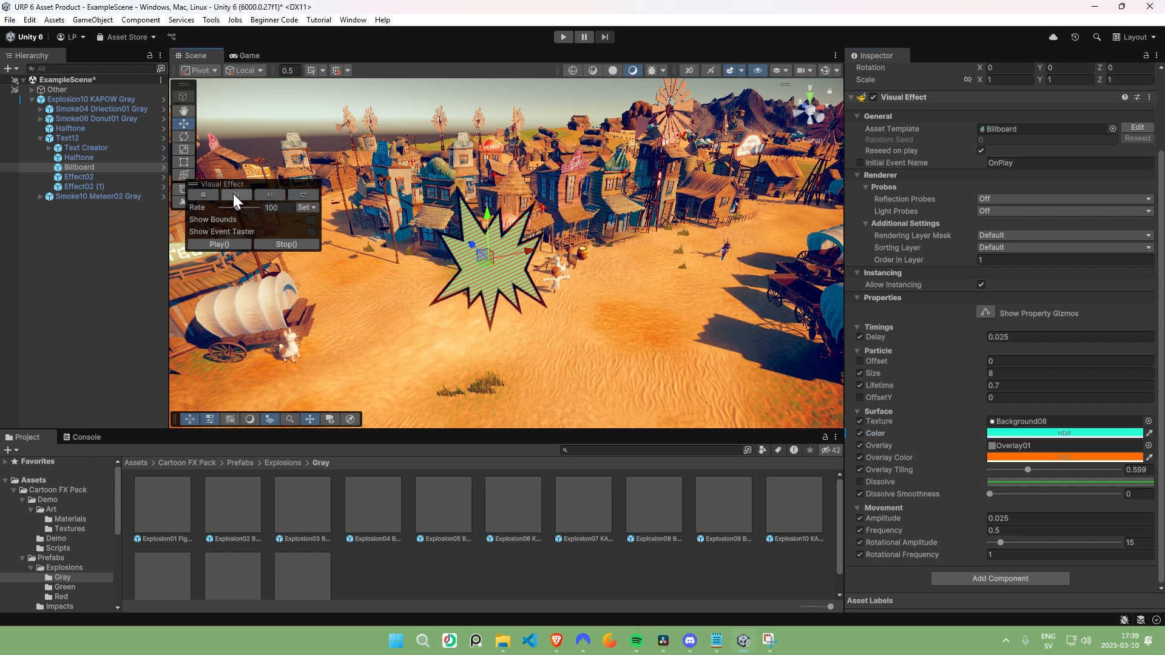
click(237, 194)
click(1034, 458)
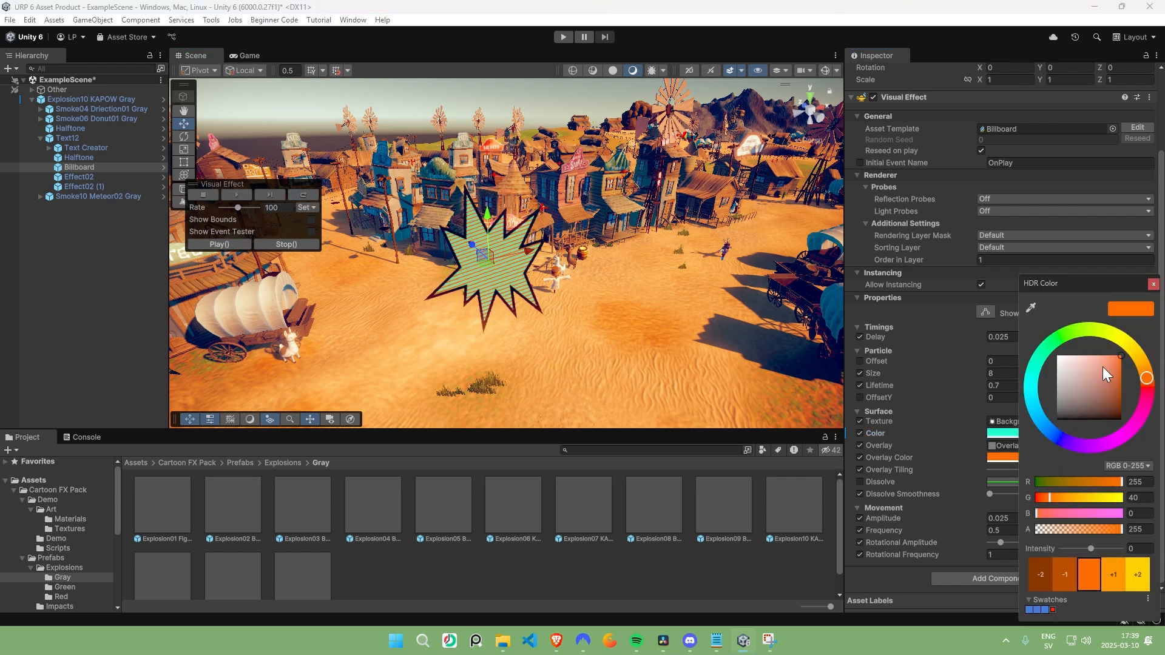
drag(1035, 373, 1054, 417)
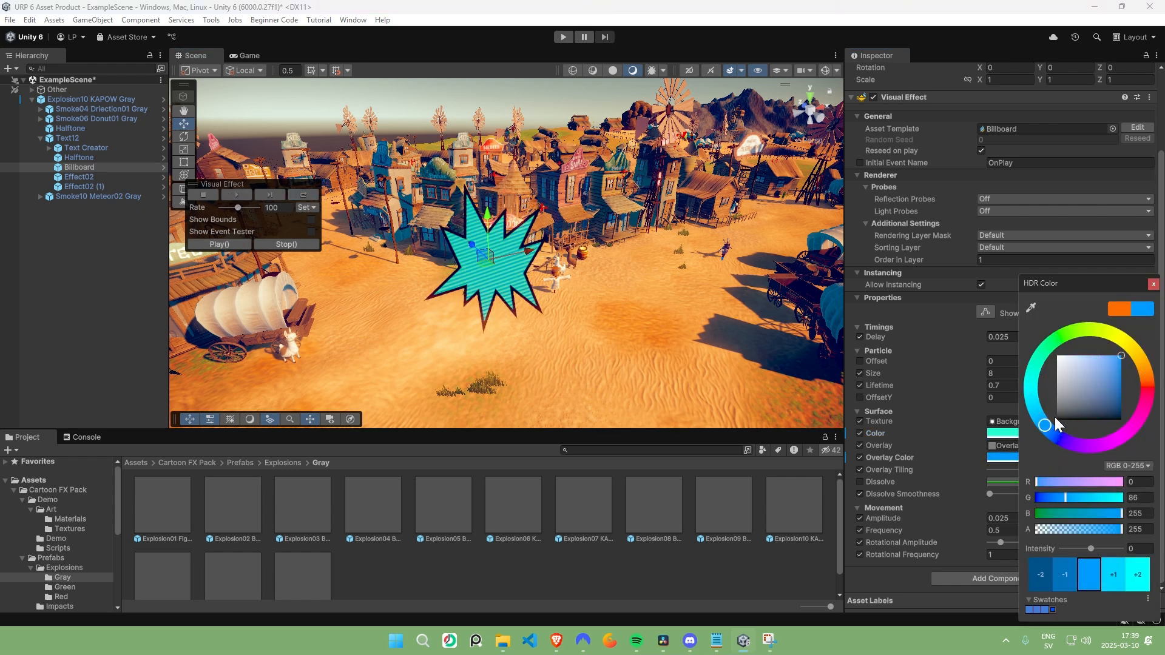
click(1153, 285)
click(229, 195)
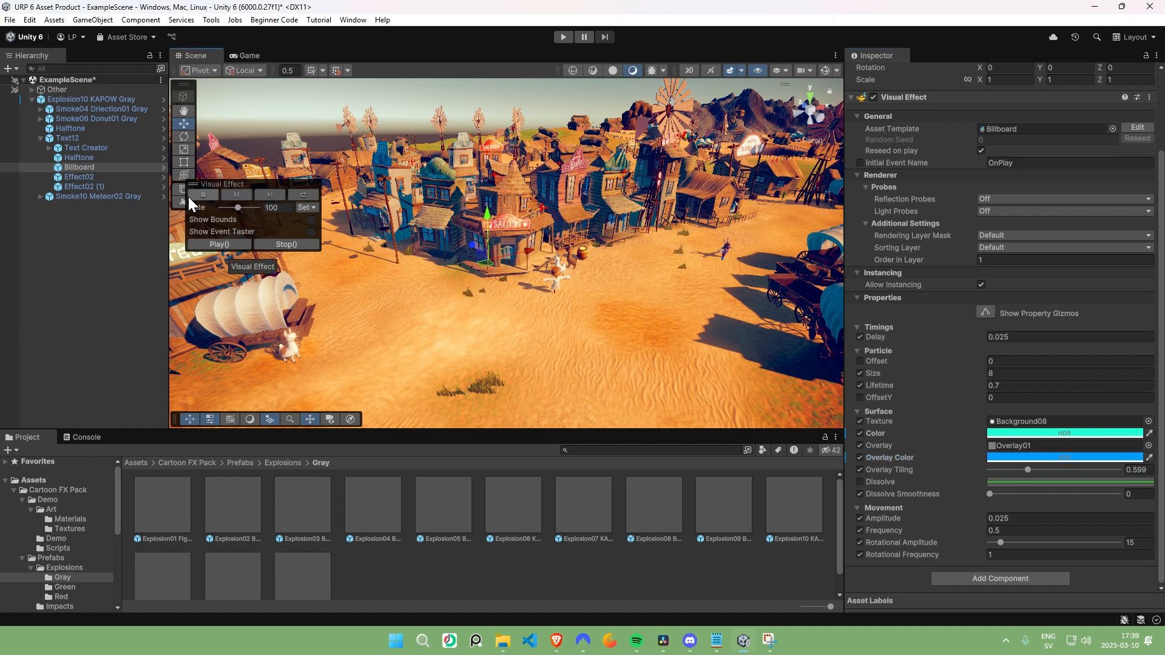
Replay the recolored Text12 effect and open the settings of its Effect02 child
click(86, 139)
click(985, 209)
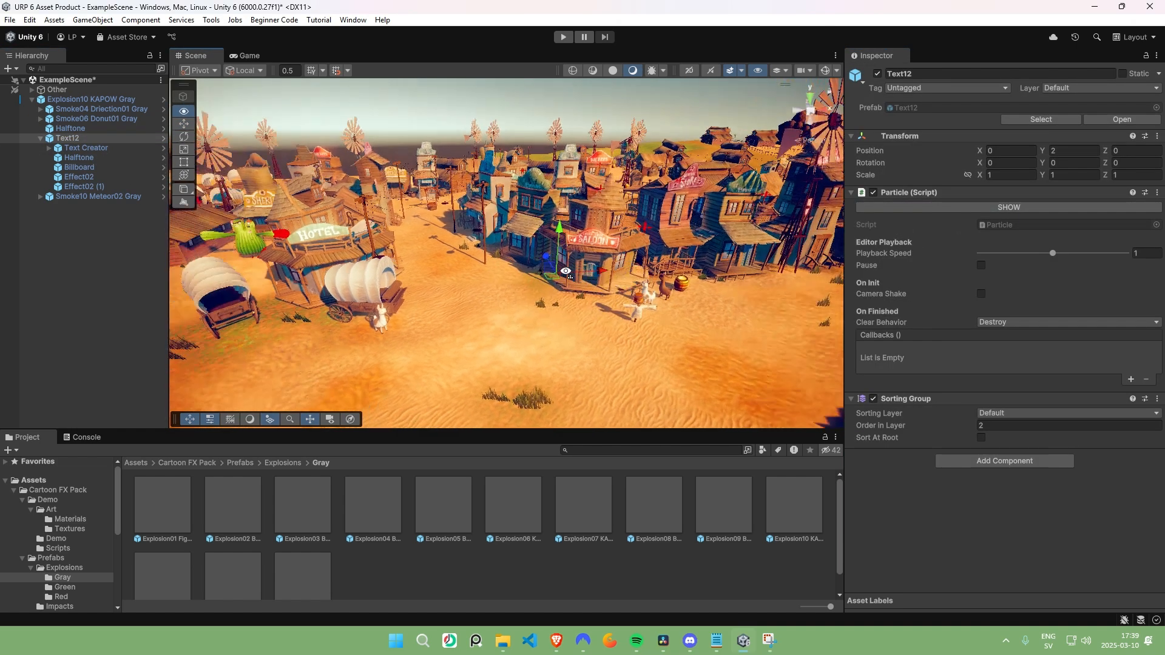
click(79, 178)
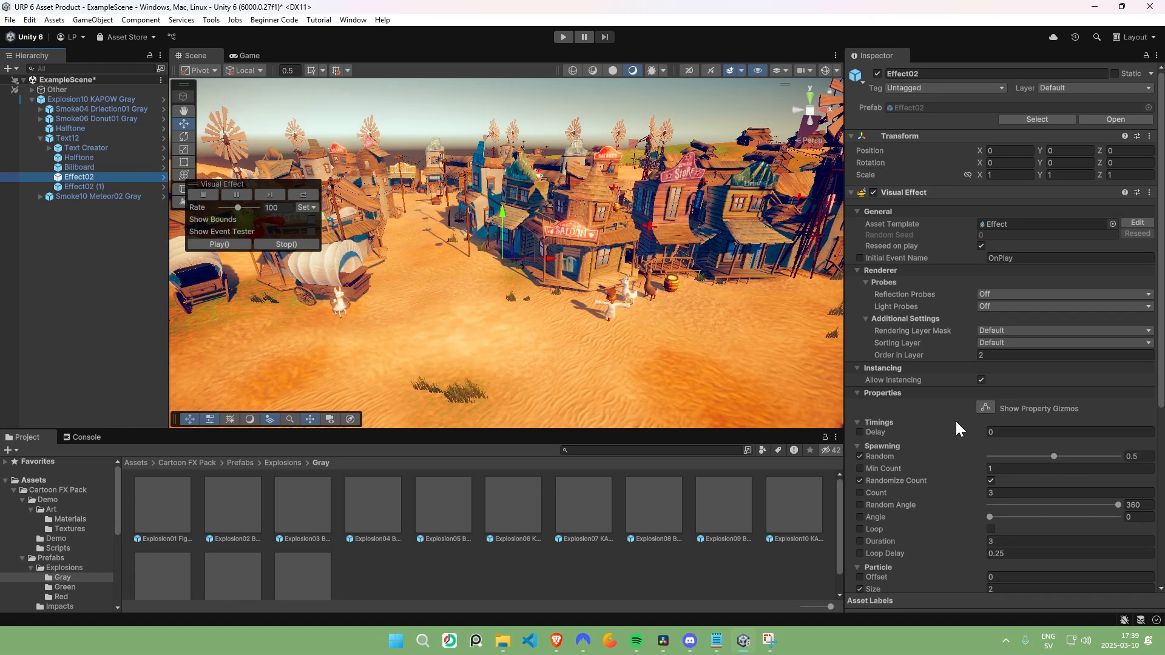
Change the Surface Color of Effect02 to turquoise, RGB 0, 160, 164, and of Effect02 (1) to dark teal, RGB 0, 98, 99
scroll(955, 419, down, 5)
click(1002, 388)
click(1025, 391)
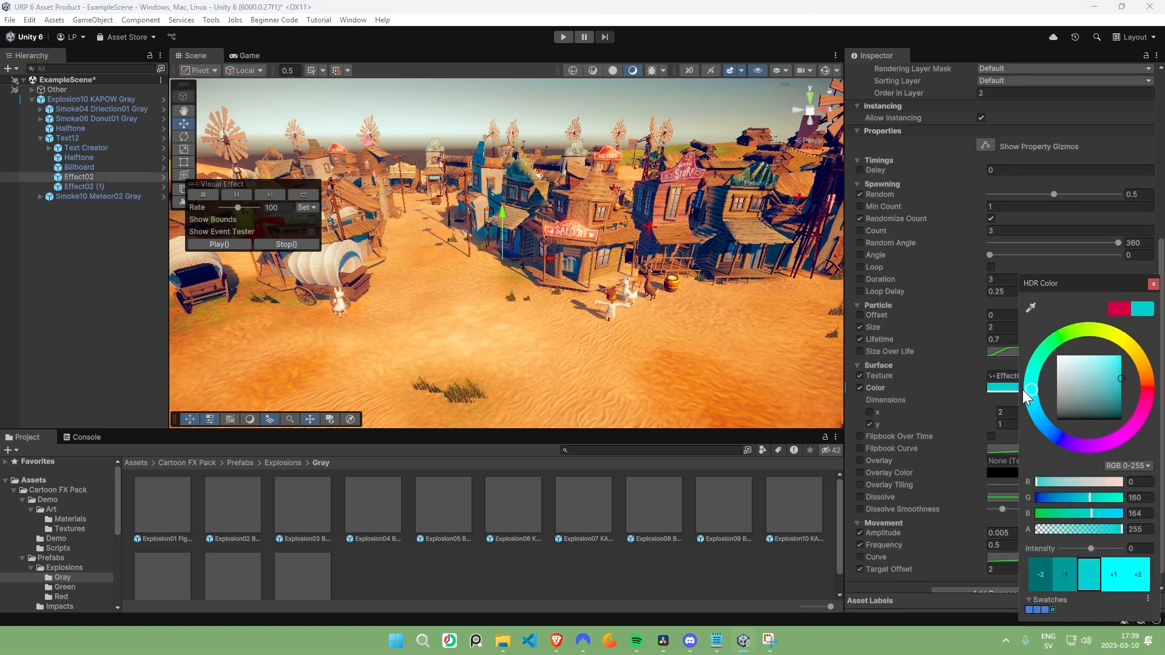
click(80, 187)
click(1005, 388)
click(1032, 392)
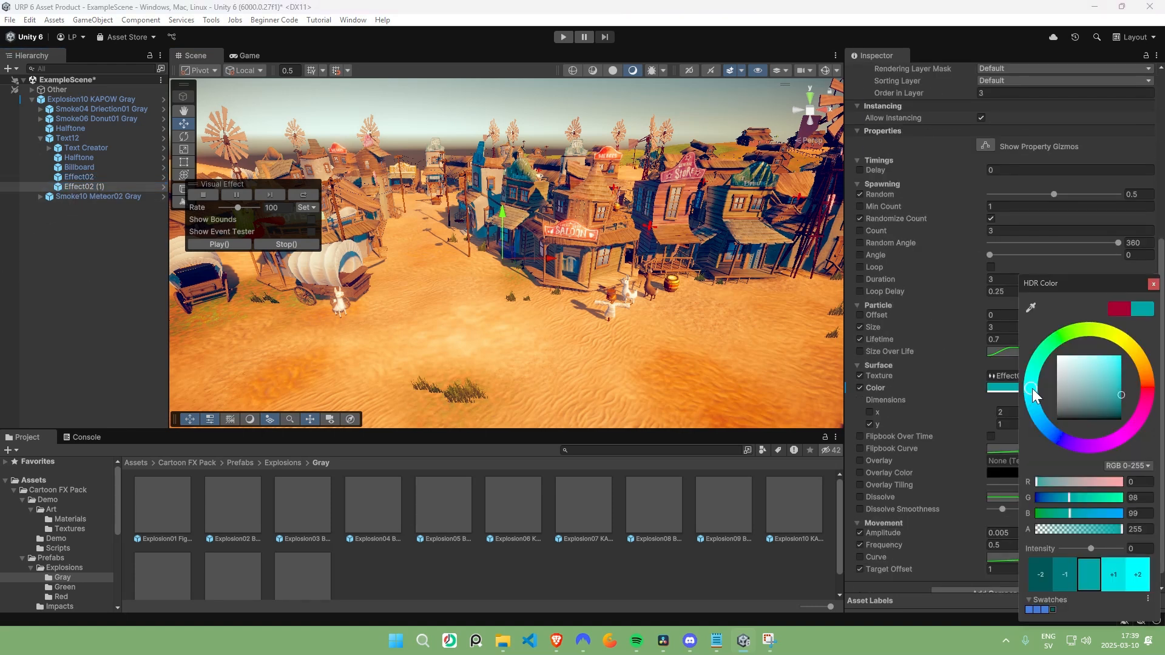
Replay the recolored Text12 effect on its own, and play the whole Explosion10 KAPOW Gray effect
click(67, 138)
click(1103, 207)
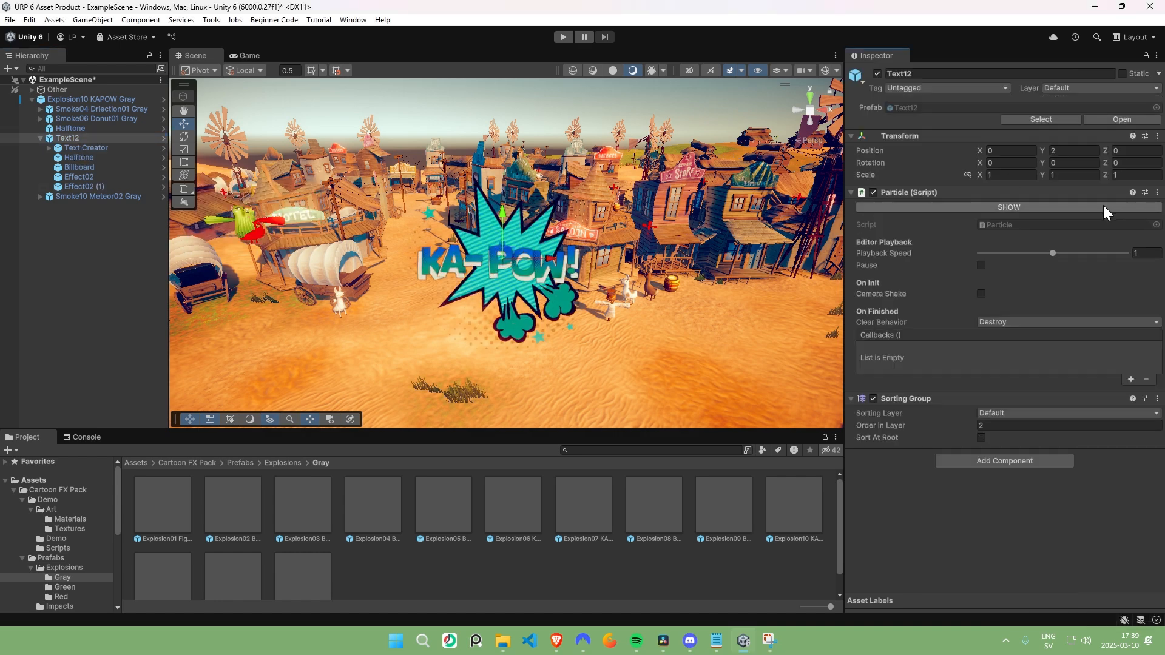
click(1103, 207)
click(91, 99)
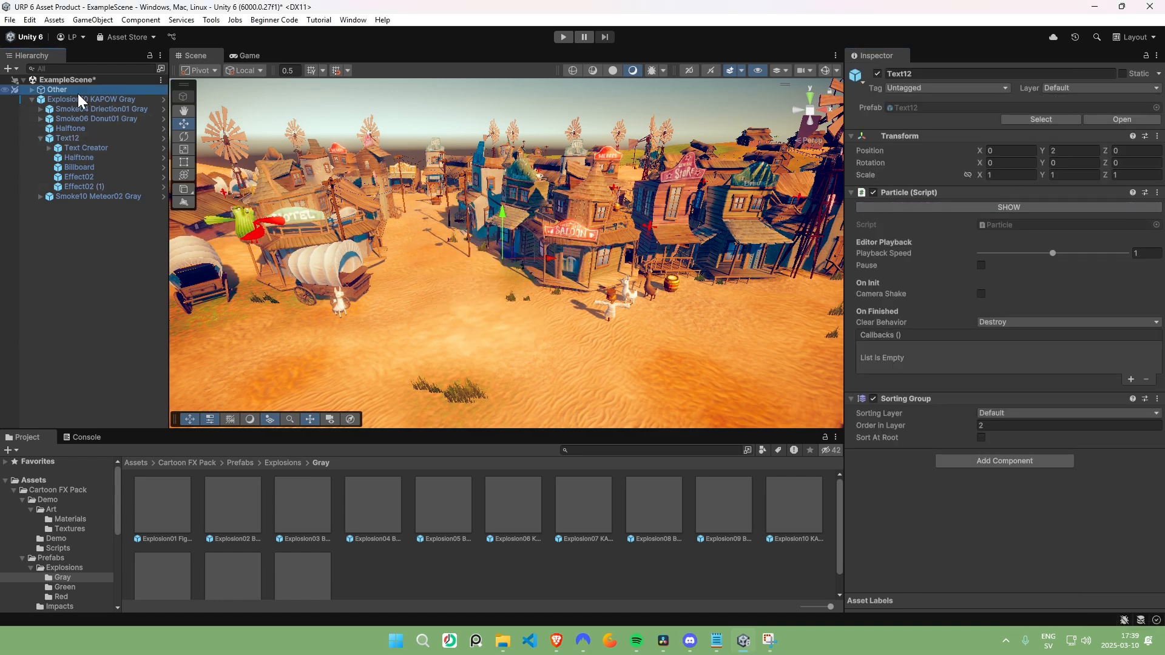
click(1047, 207)
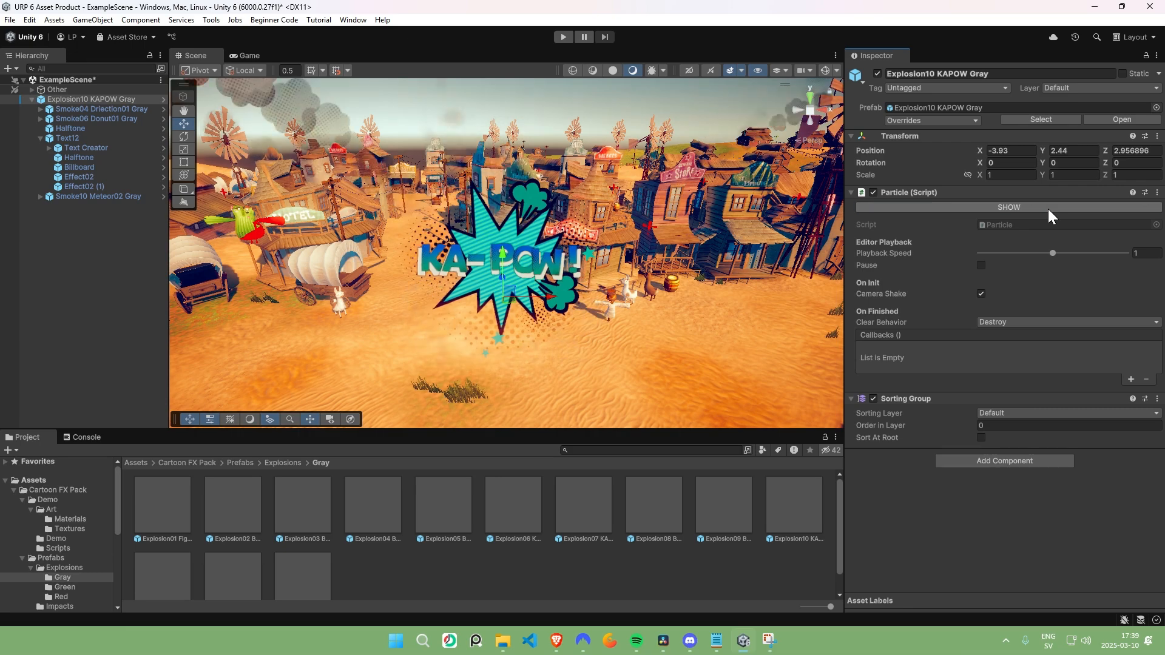
right_drag(533, 255, 567, 264)
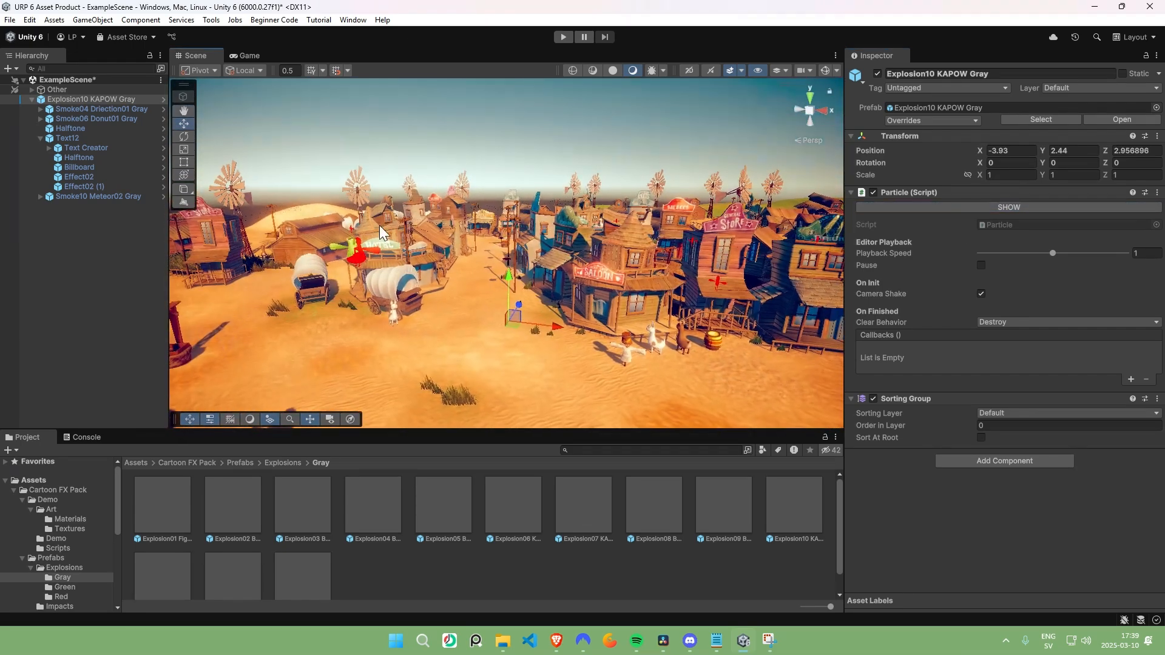
Apply the green-to-yellow rainbow gradient preset to Direction Smoke's Color Over Life and replay the whole Explosion10 KAPOW Gray effect
click(82, 109)
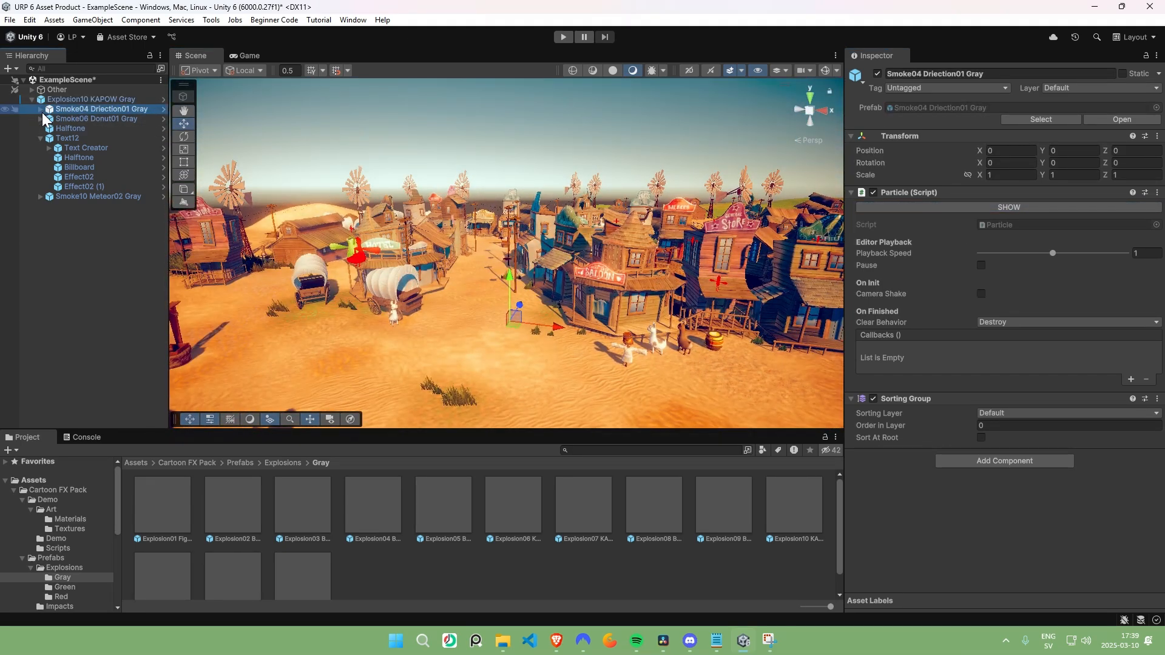
click(41, 109)
click(91, 118)
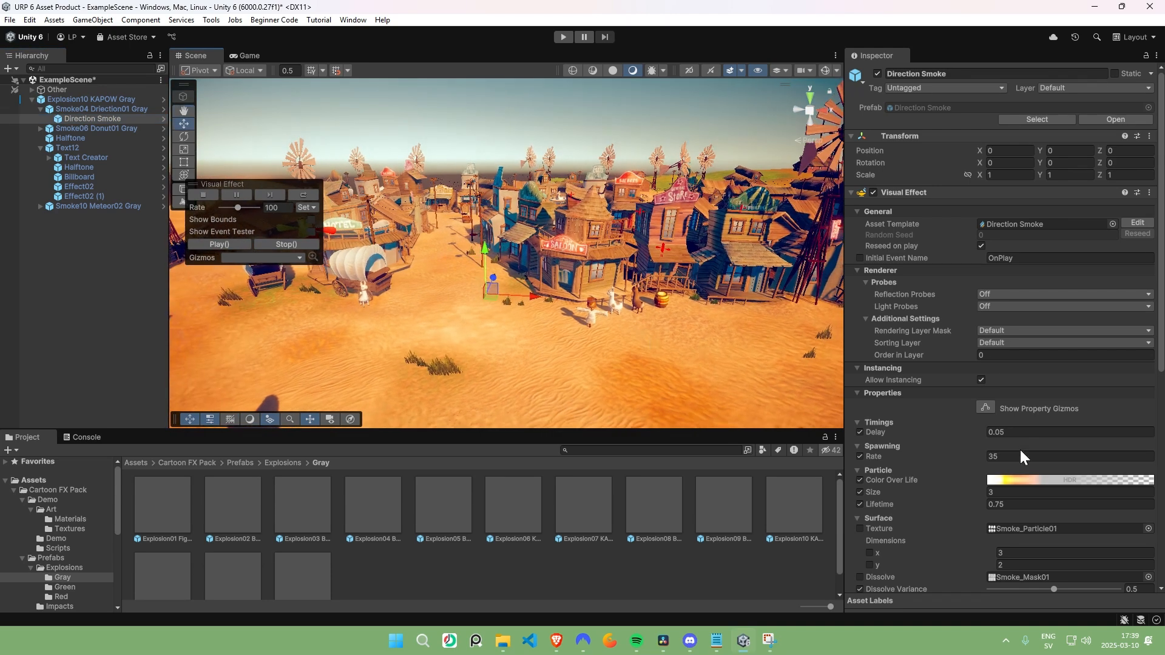
scroll(1020, 456, down, 2)
click(1033, 416)
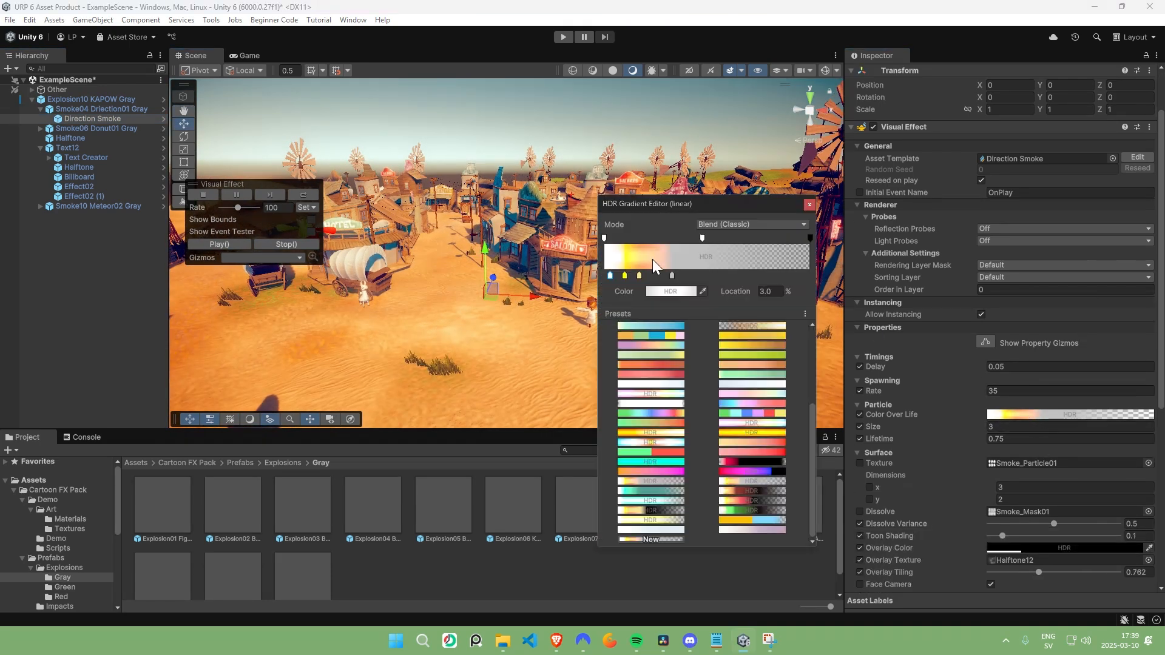
drag(689, 206, 904, 181)
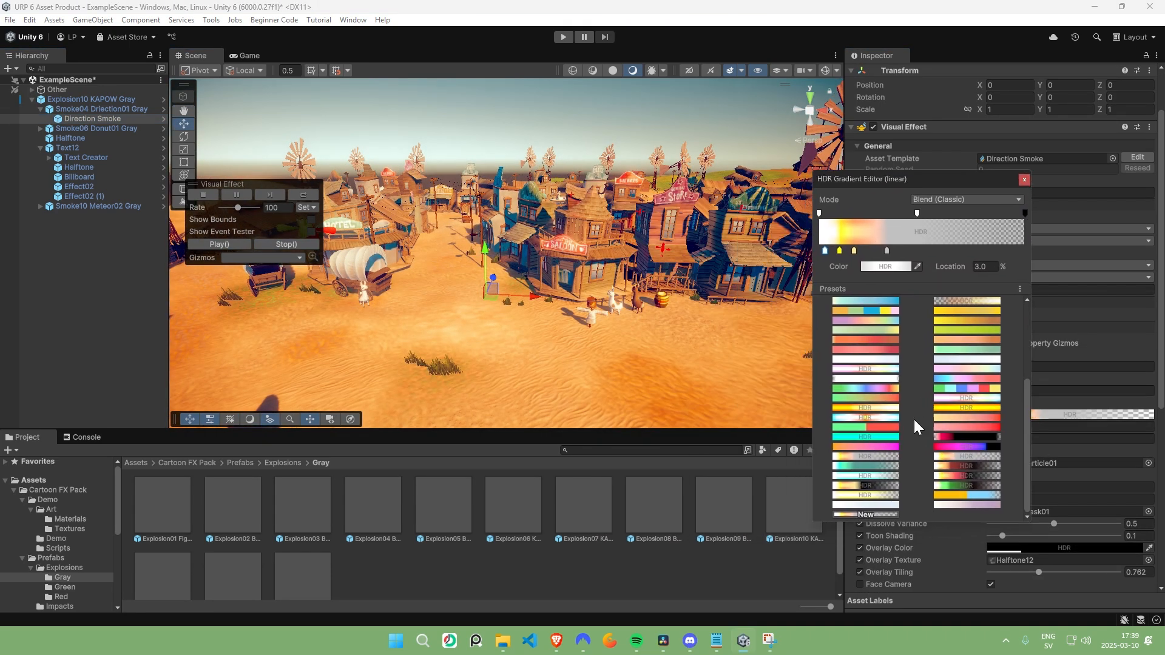
click(882, 387)
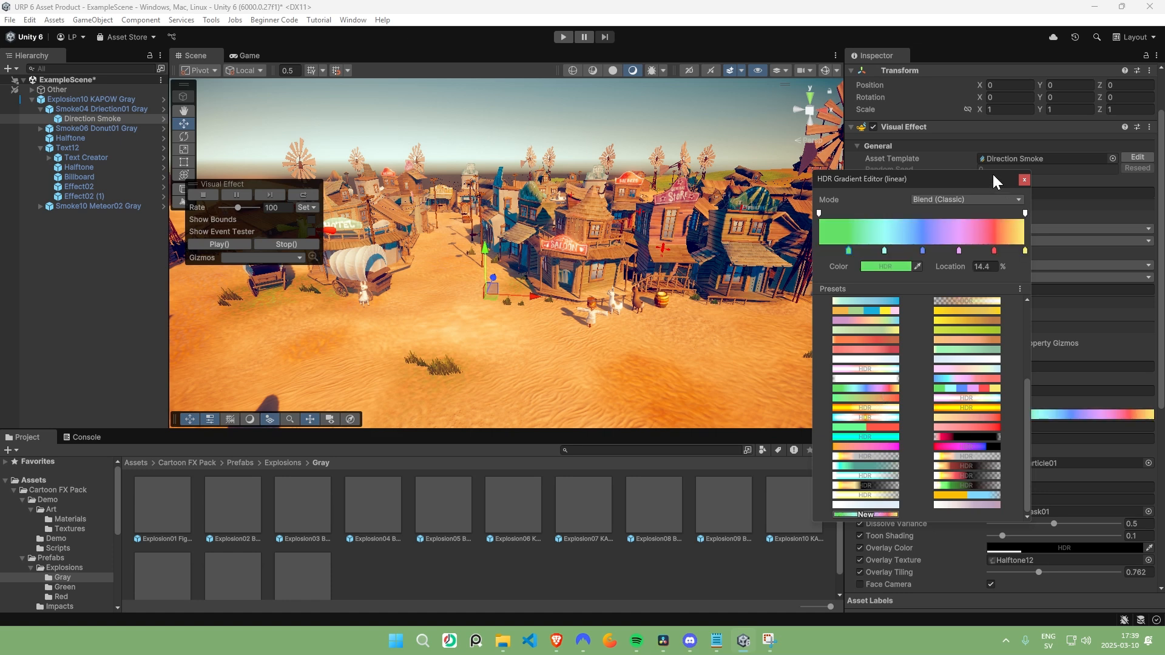
click(1024, 179)
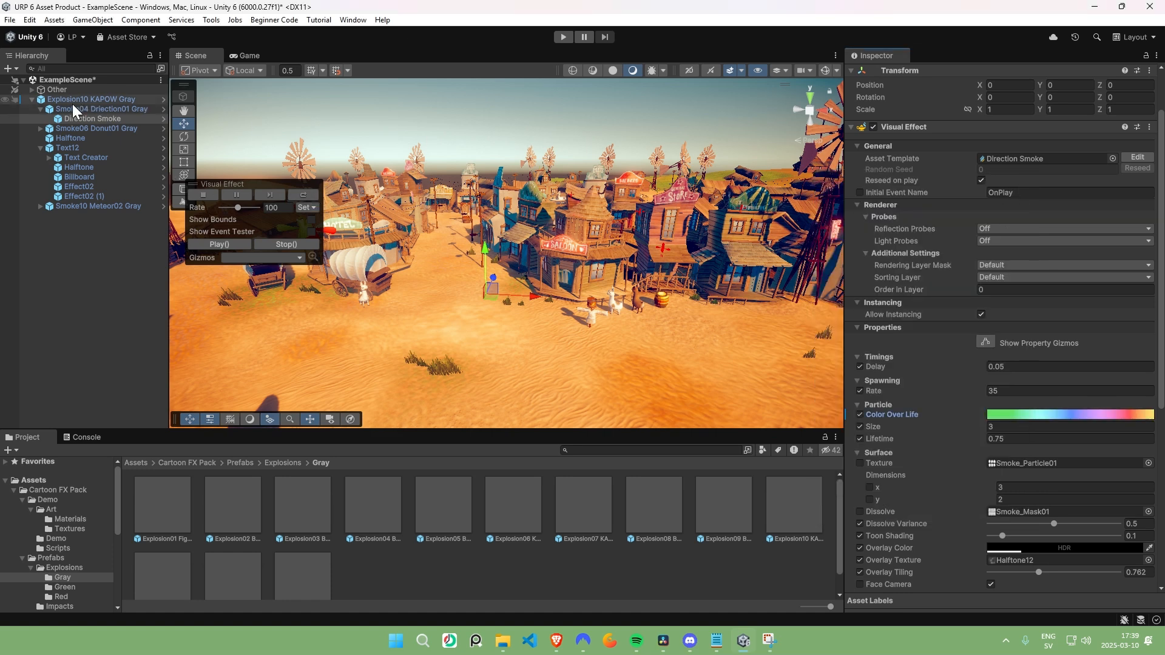
click(109, 99)
click(1010, 206)
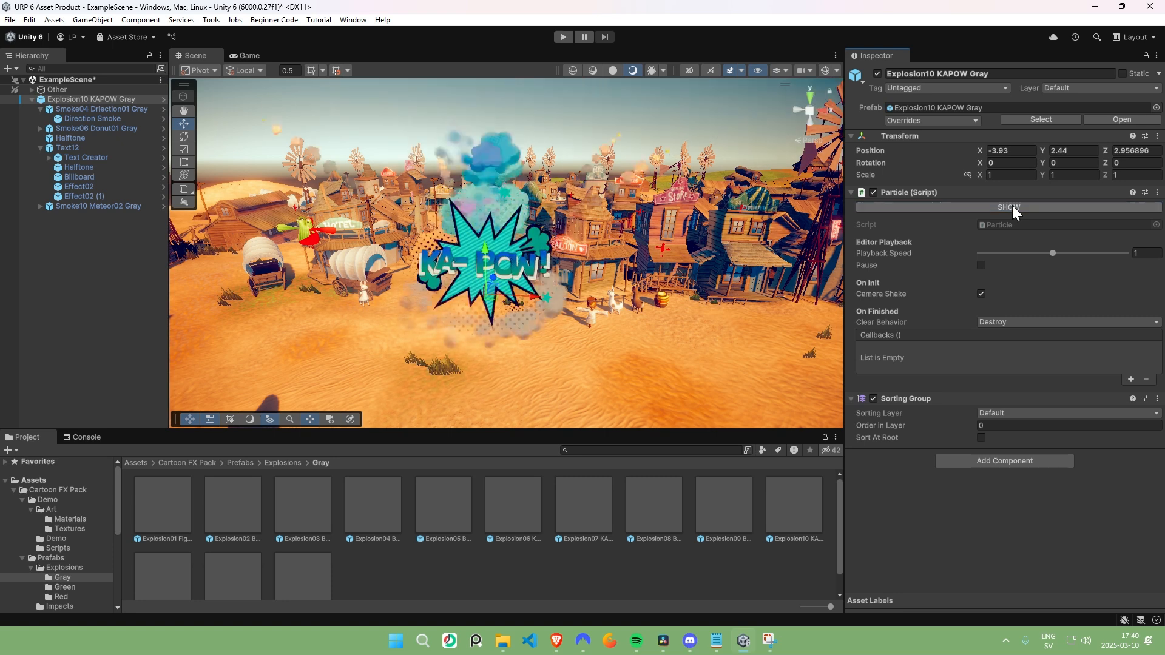
Apply the same rainbow gradient preset to the Color Over Life of Donut Smoke under Smoke06 Donut01 Gray
click(40, 129)
click(97, 138)
click(1034, 481)
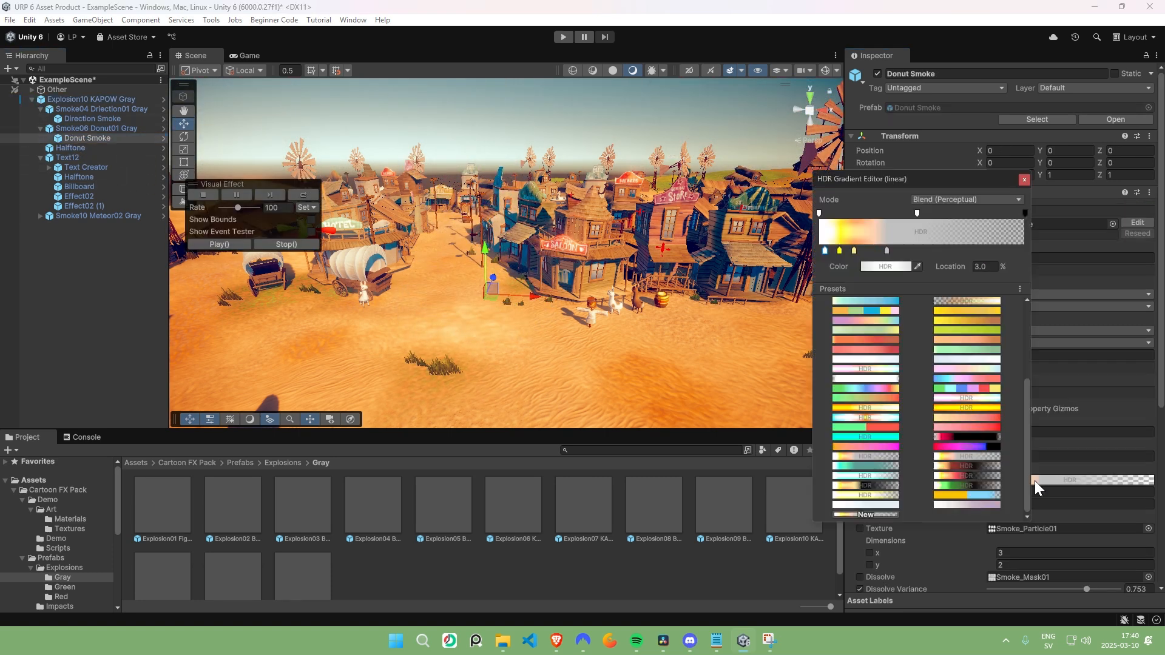
click(876, 387)
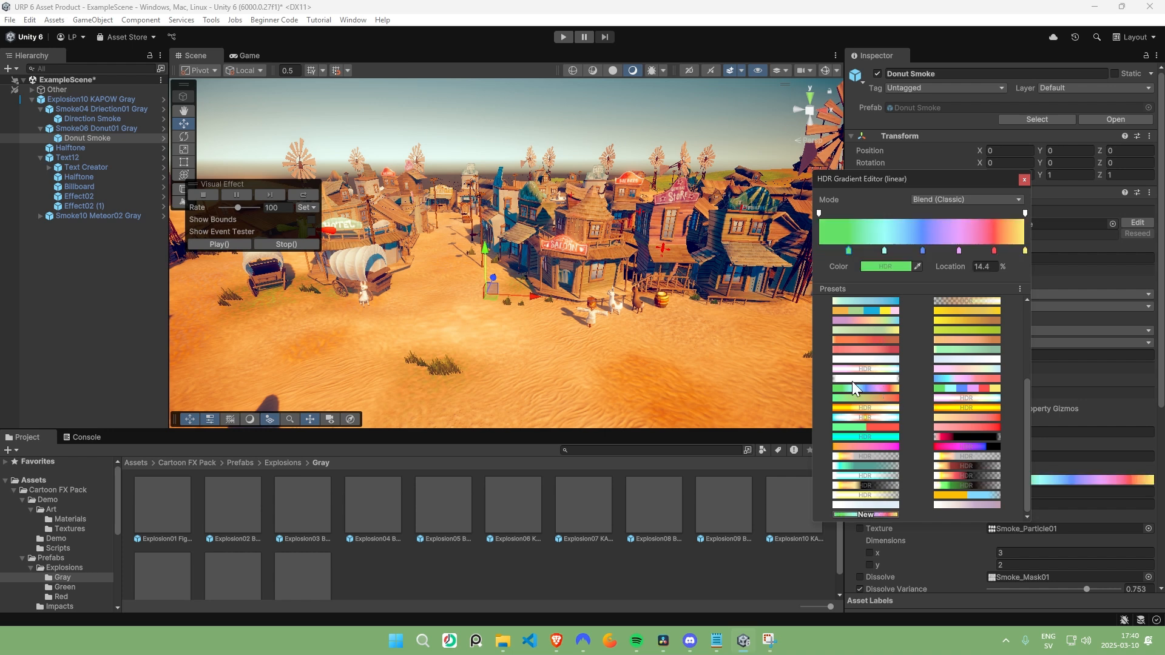
Set the Color Over Life of Meteor Smoke under Smoke10 Meteor02 Gray to the rainbow gradient preset
click(60, 216)
click(85, 225)
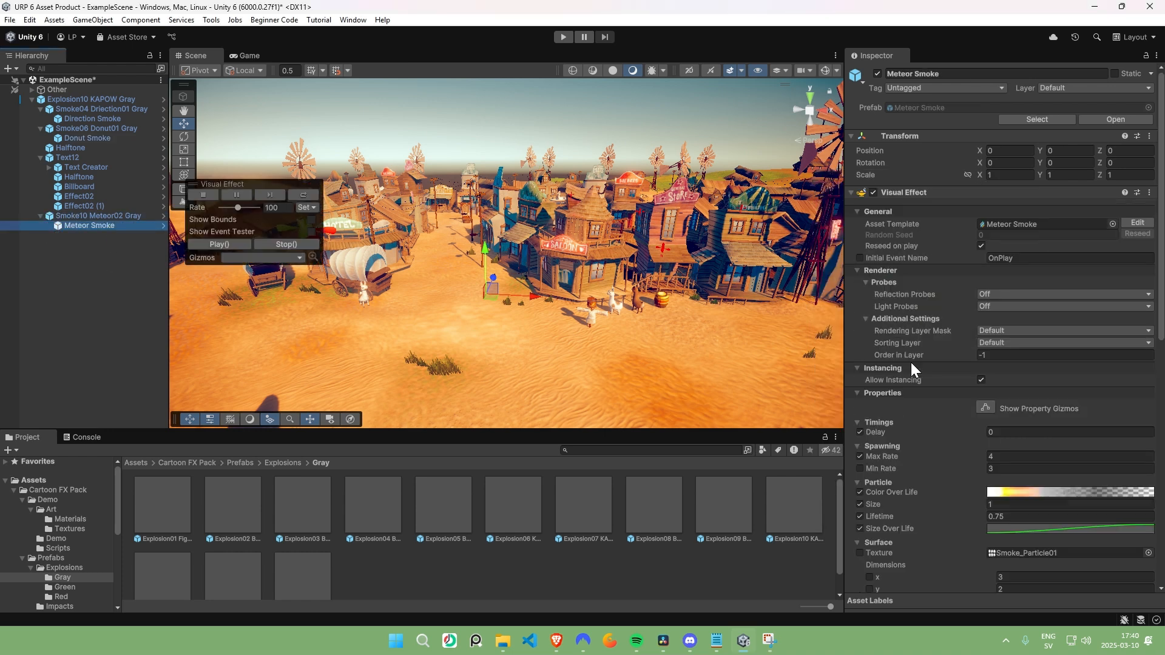
click(1047, 493)
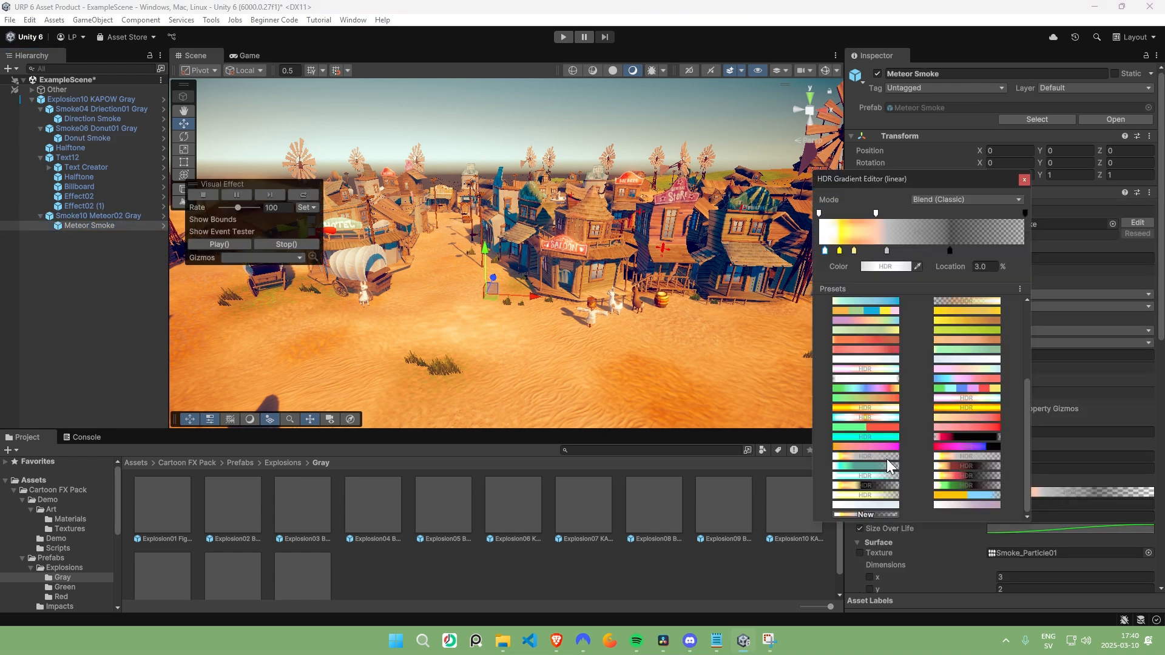
click(866, 388)
Preview the recolored Meteor Smoke separately, and replay the complete Explosion10 KAPOW Gray effect from a wider view
click(314, 193)
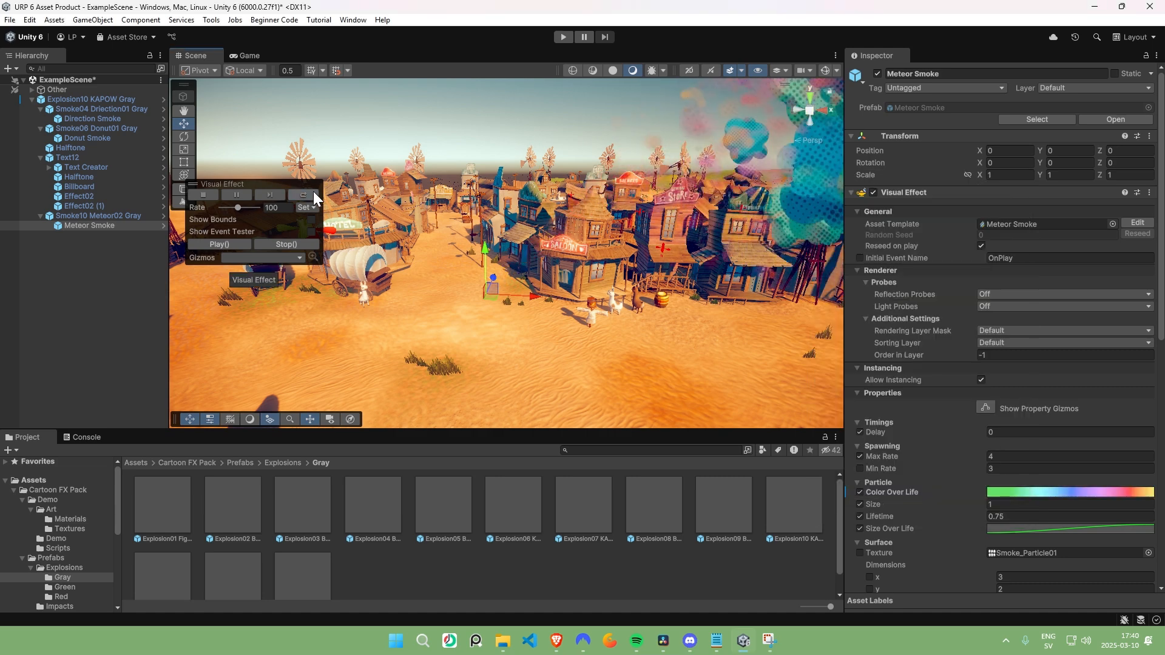
mouse_move(549, 255)
right_down()
mouse_move(644, 228)
mouse_move(542, 242)
right_up()
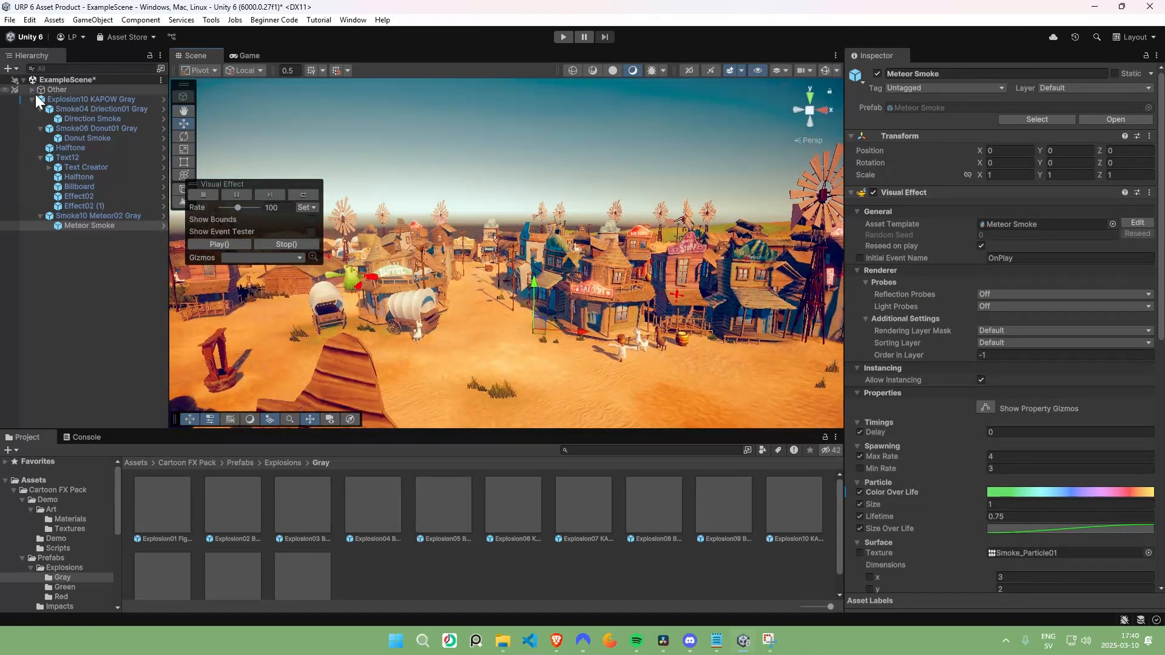
click(61, 99)
click(1009, 209)
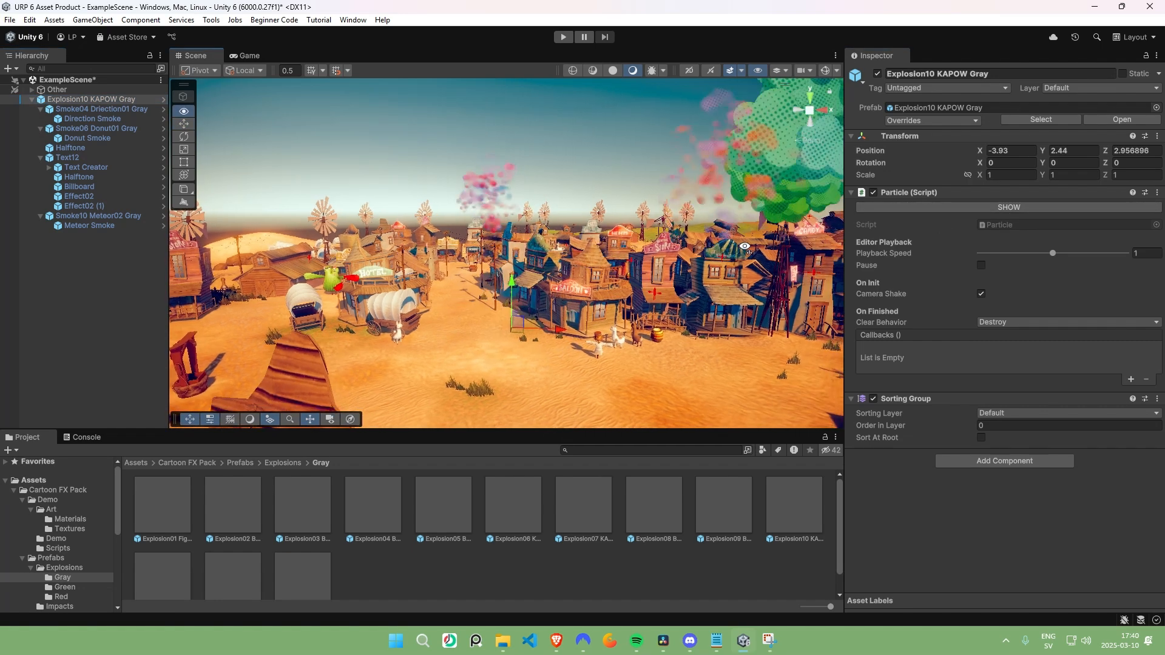
Set Meteor Smoke's Extra Rate to 14.22 and replay the effect from close up and from farther away
click(76, 226)
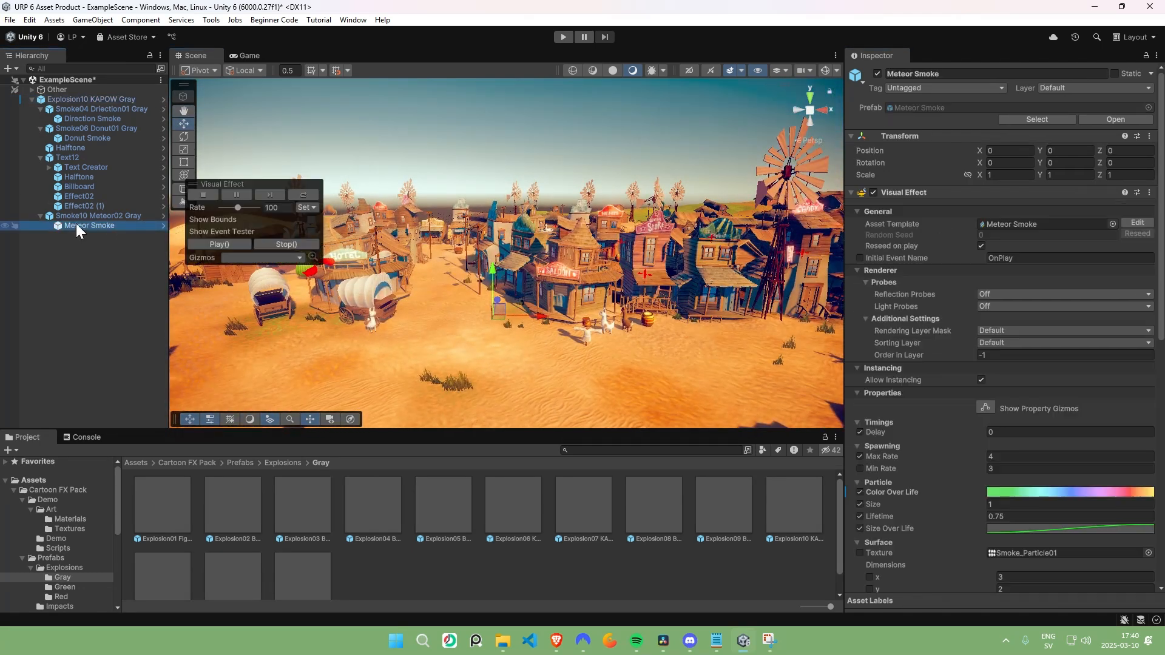
scroll(971, 470, down, 12)
scroll(963, 494, down, 5)
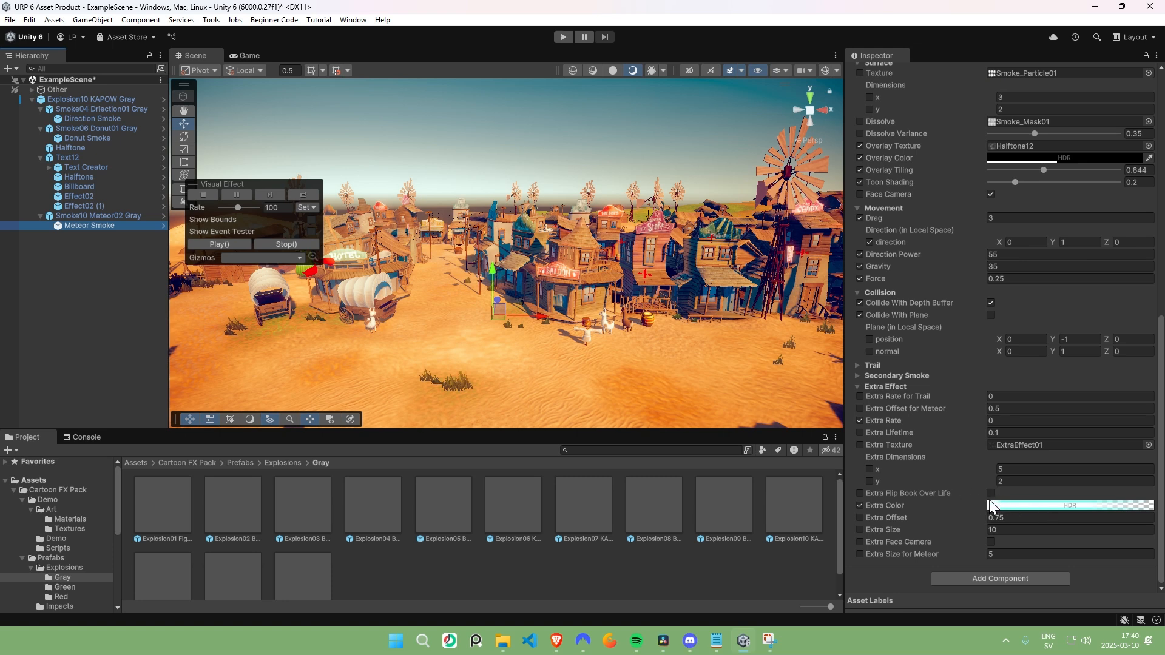
click(966, 423)
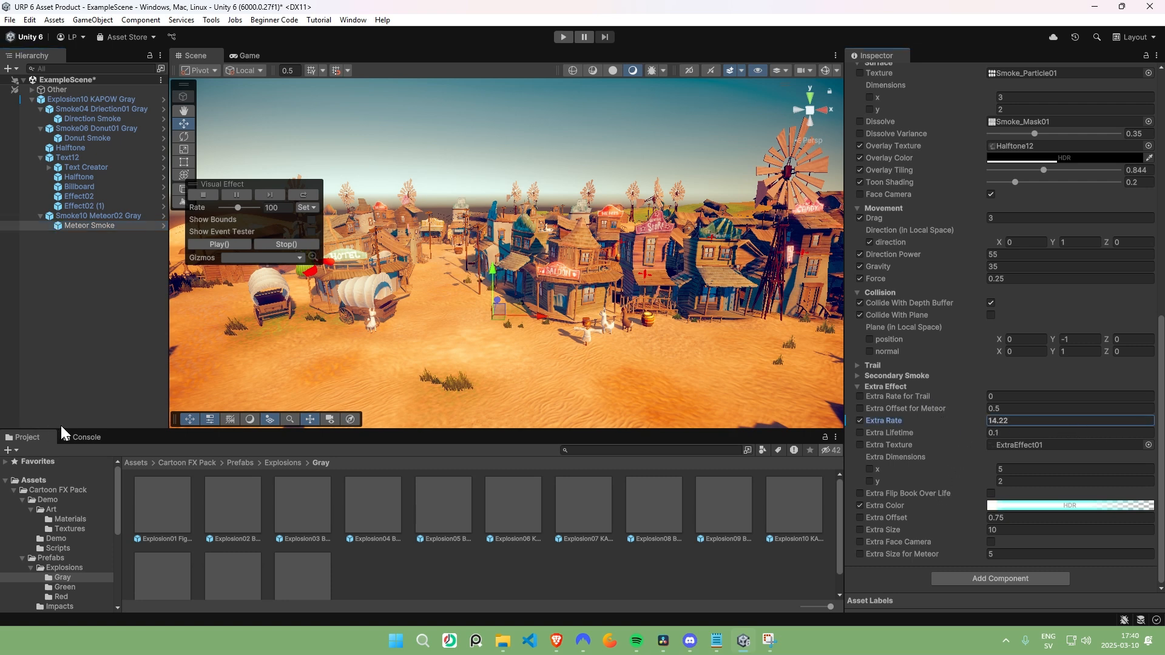
click(304, 196)
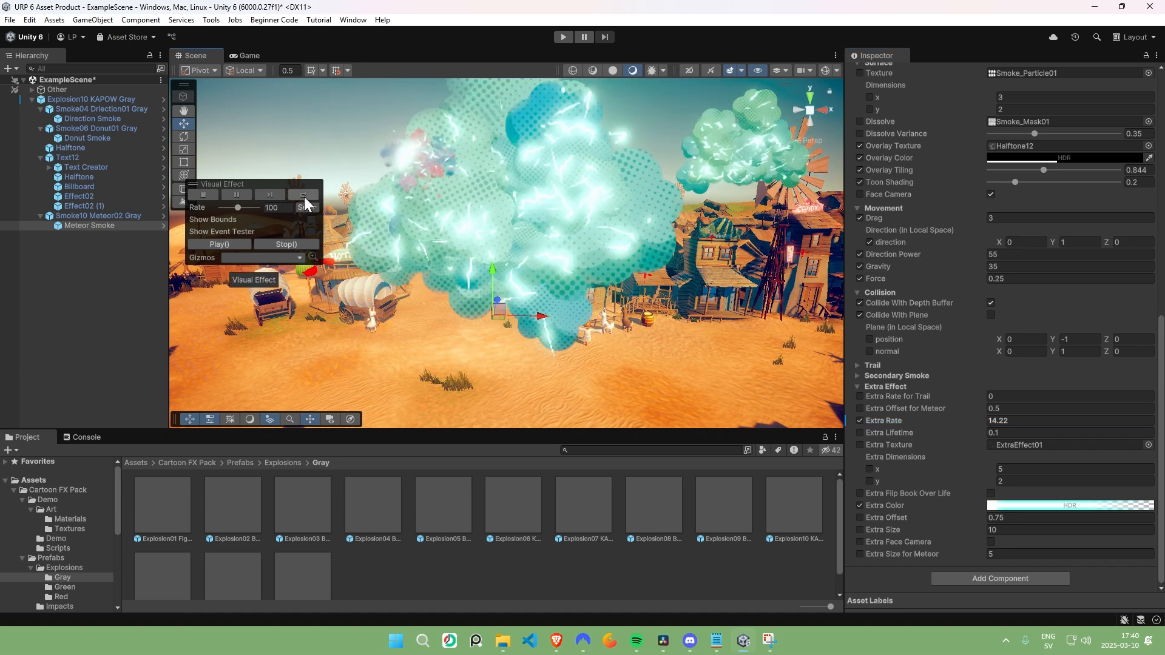
key(s)
right_drag(531, 252, 521, 227)
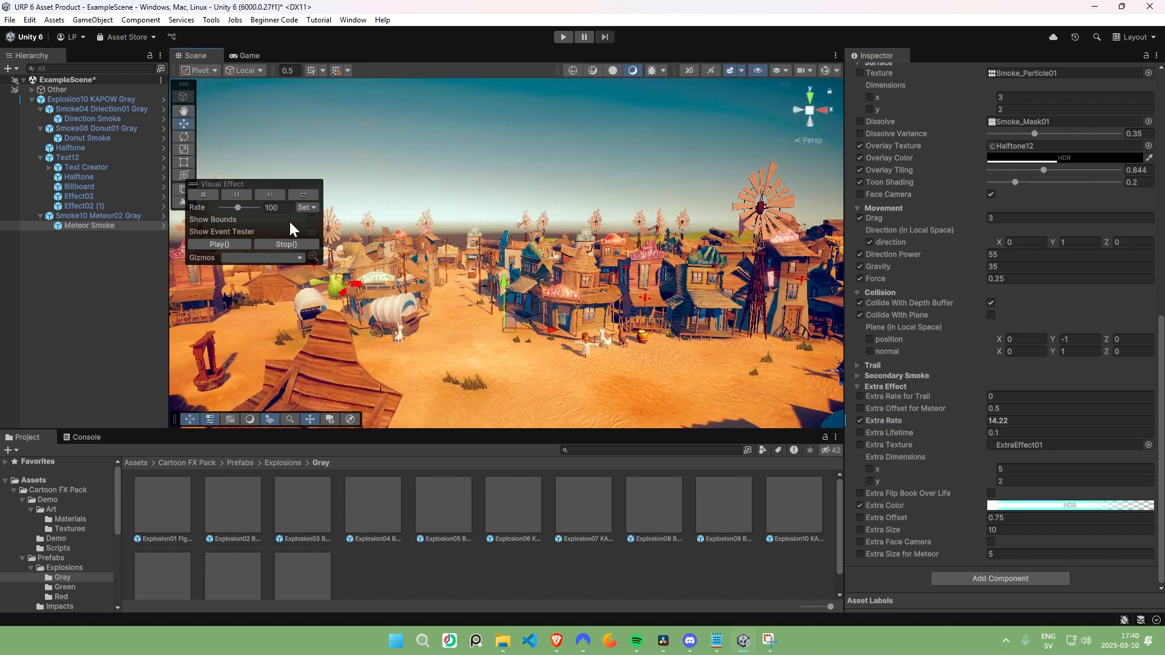
click(293, 195)
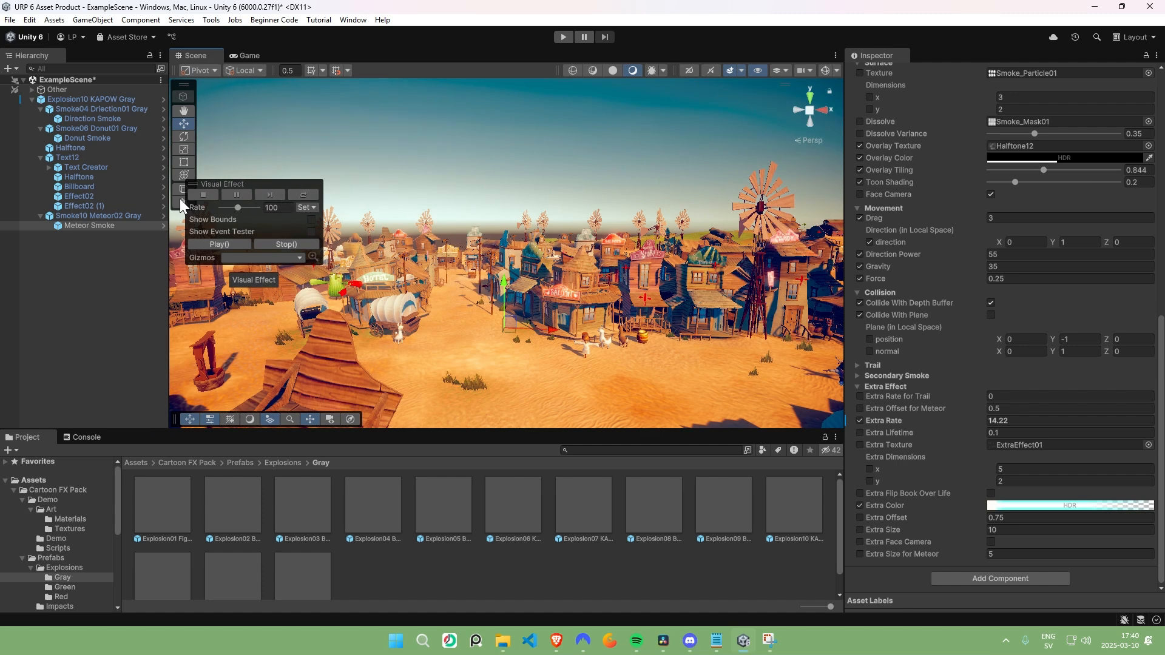
Set Direction Smoke's Extra Rate to 20 and preview it, and raise the Extra Rate of Donut Smoke as well
click(79, 119)
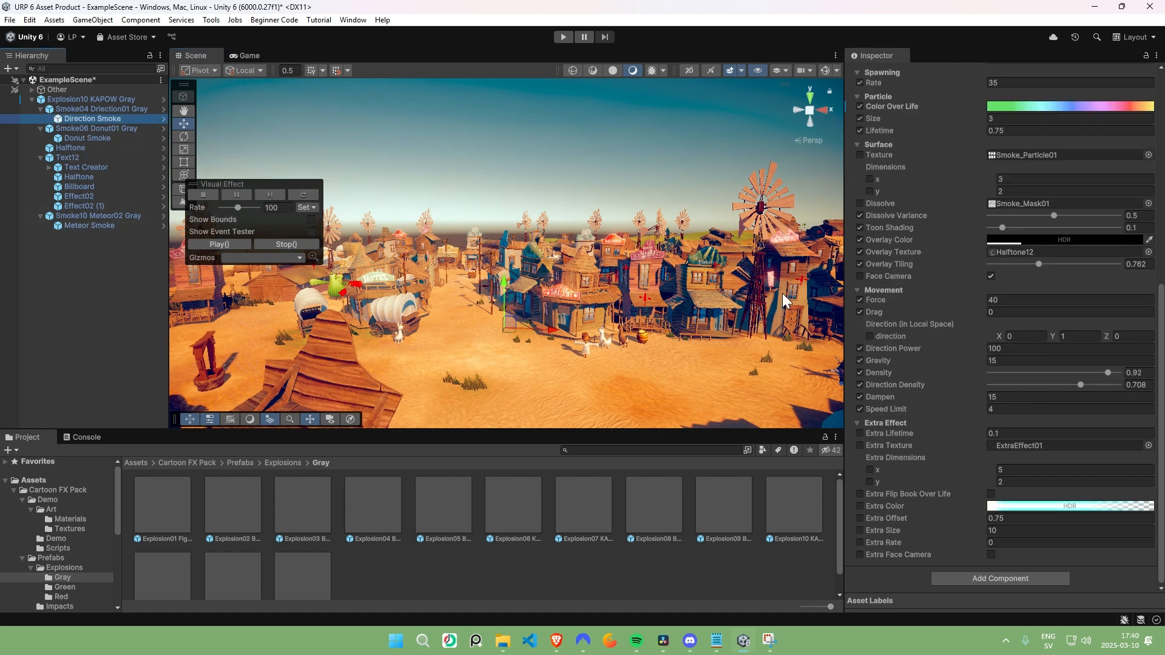
click(1002, 542)
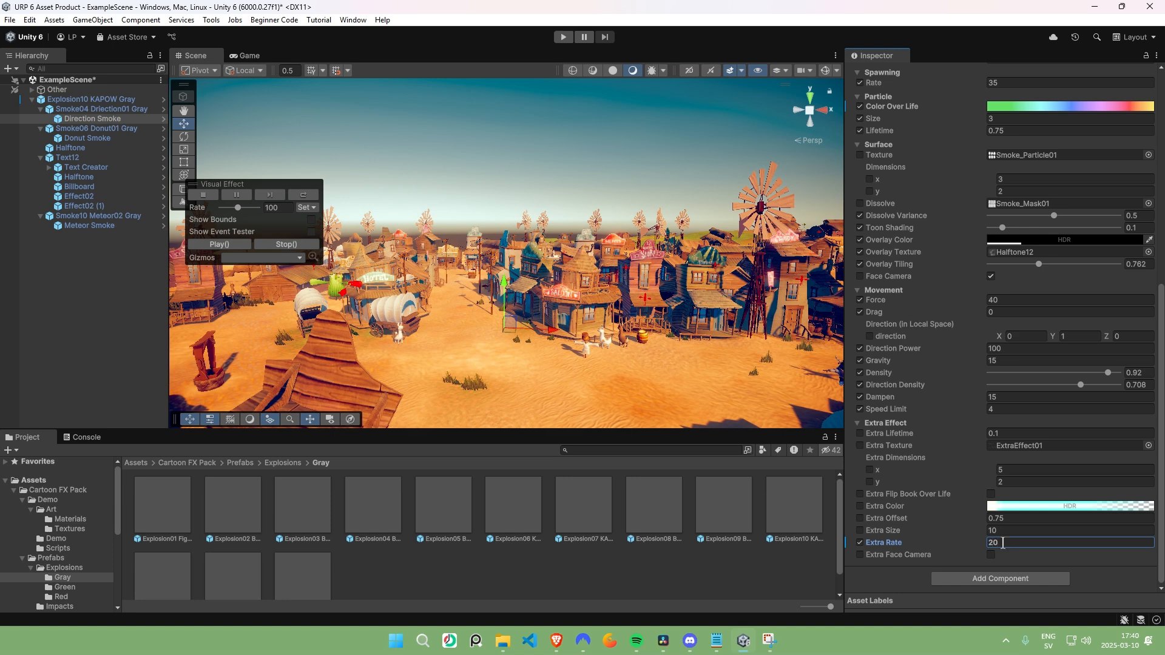
click(304, 195)
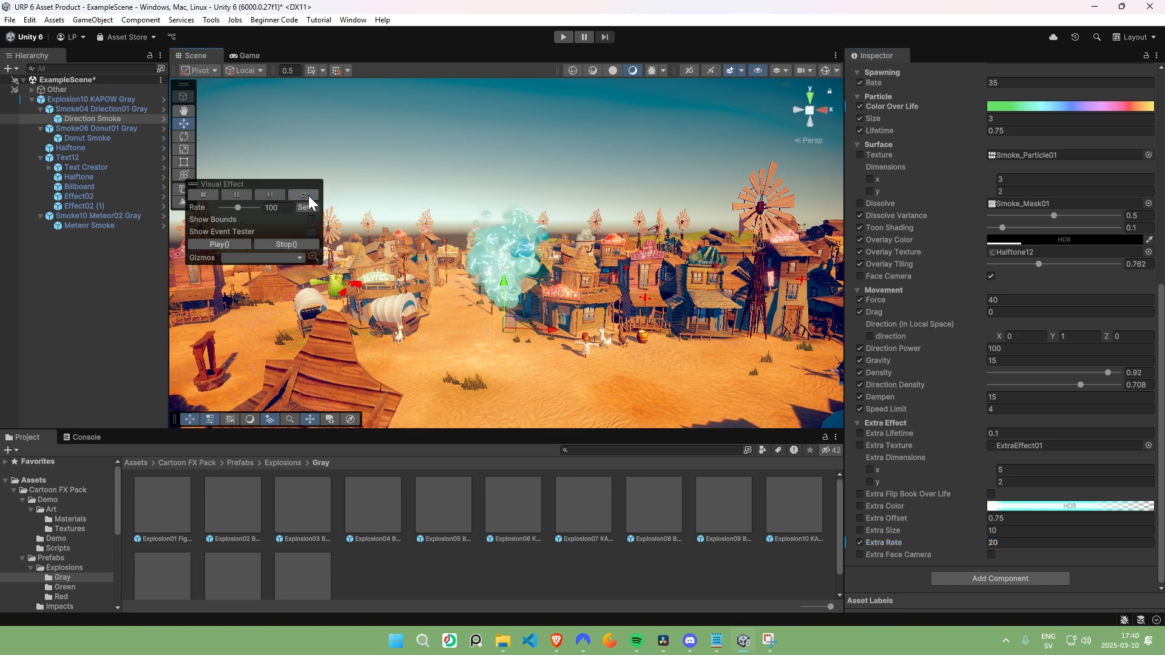
click(81, 138)
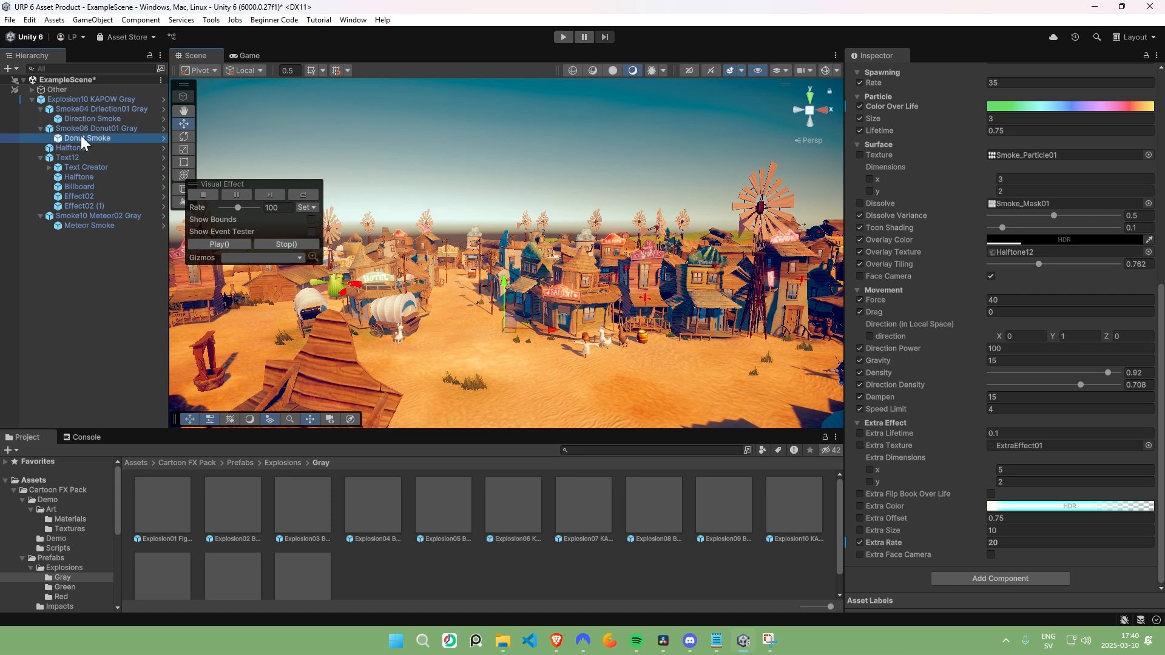
click(1020, 543)
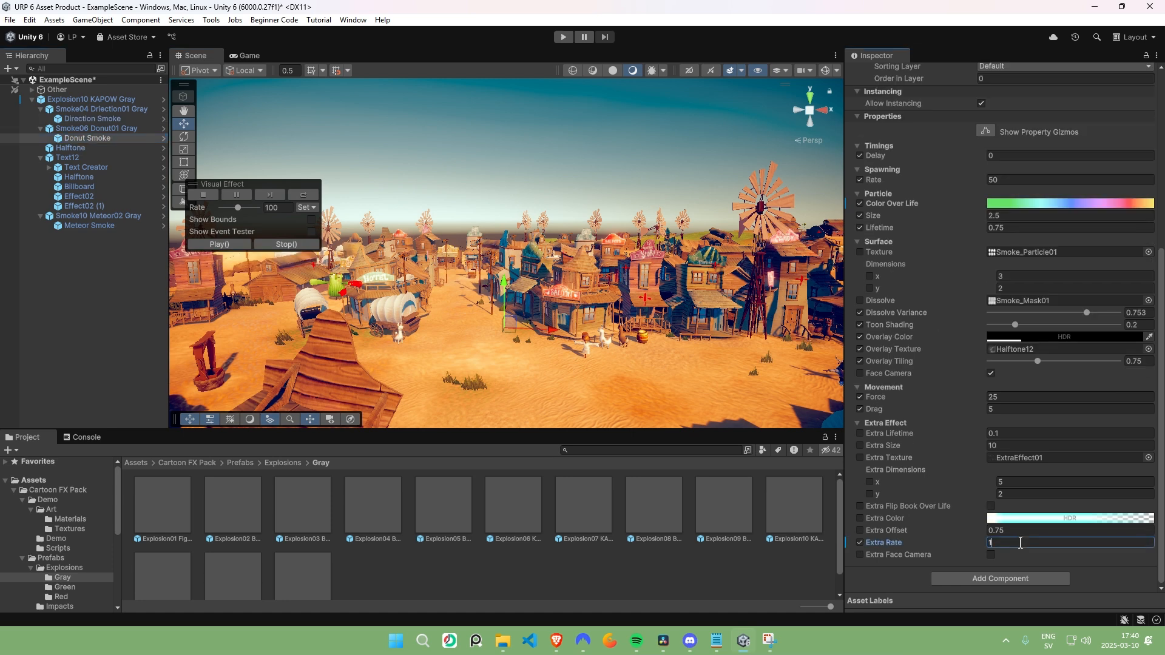
Play the complete Explosion10 KAPOW Gray effect repeatedly, viewing the added extra effects from several camera angles
click(91, 99)
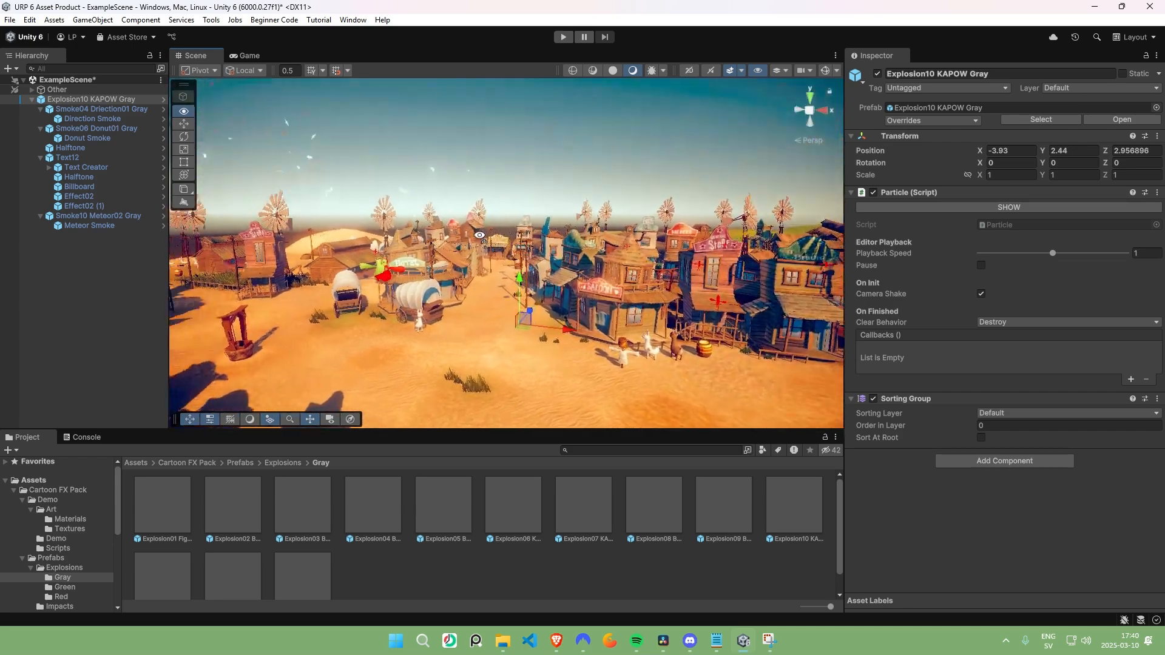
alt+drag(635, 233, 498, 281)
right_drag(498, 280, 567, 289)
click(977, 210)
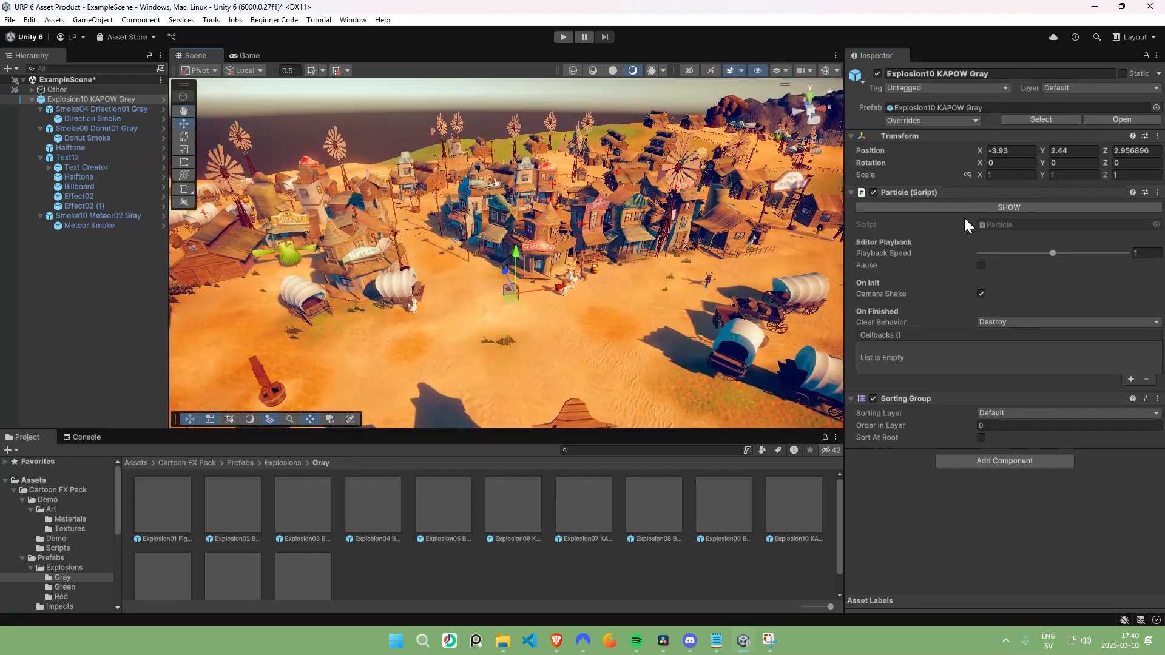
click(971, 207)
right_drag(800, 283, 613, 296)
click(995, 209)
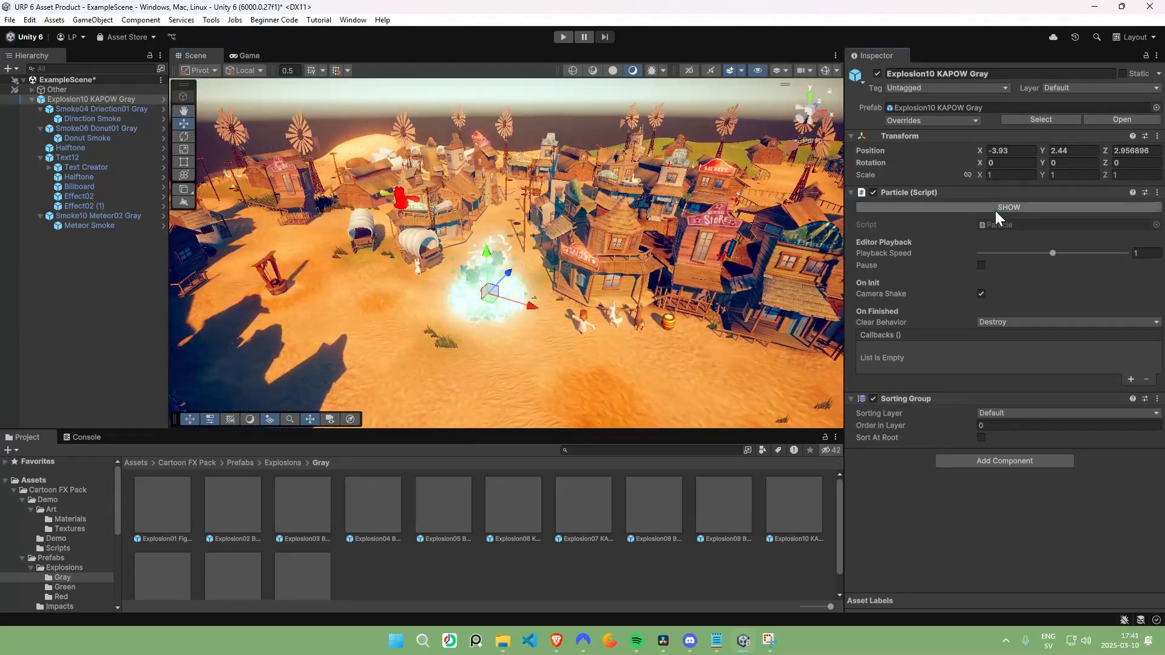
click(995, 210)
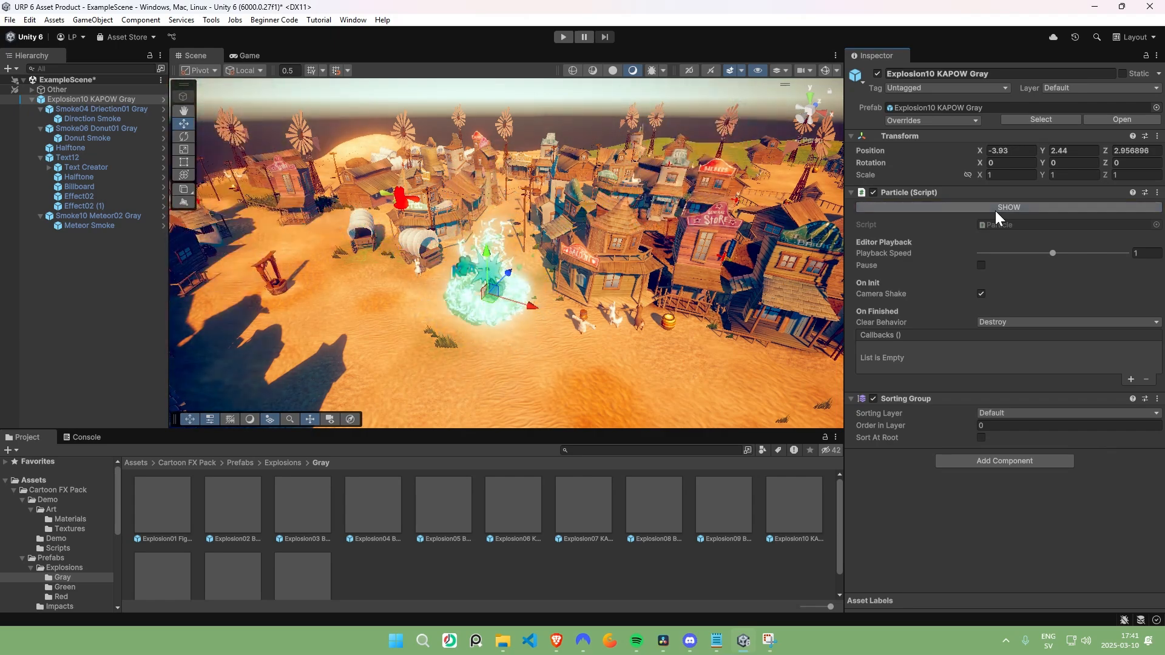
click(995, 210)
key(w)
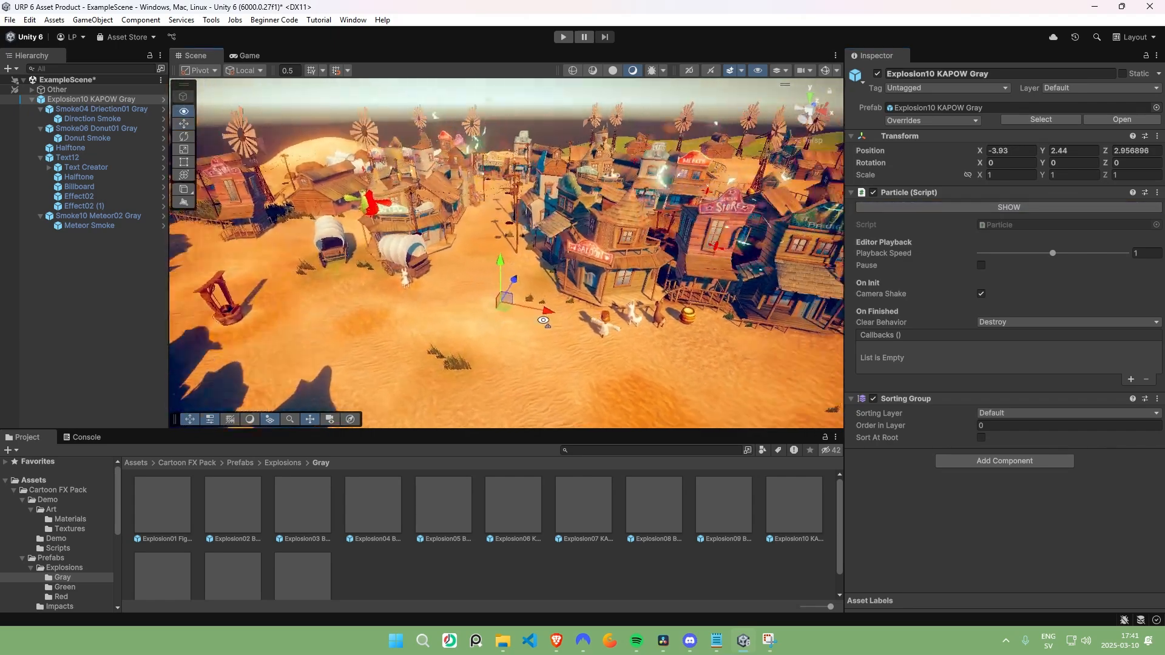